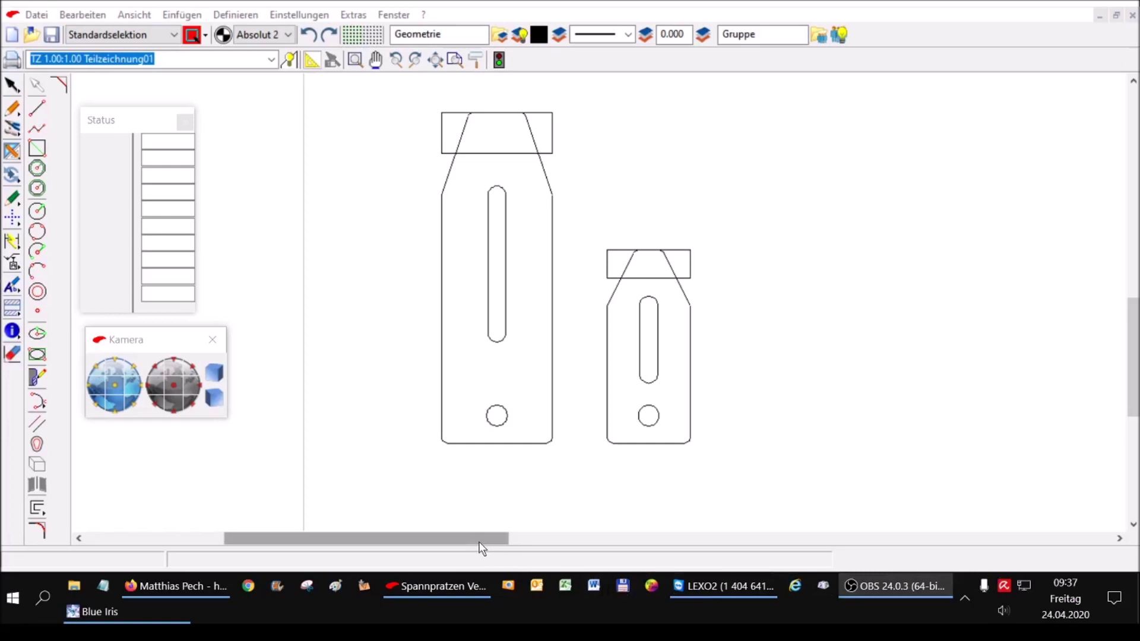
- Pan the drawing and window-select both clamp-claw profiles together
{"action": "left_click_drag", "start_coordinate": [472, 540], "coordinate": [505, 539]}
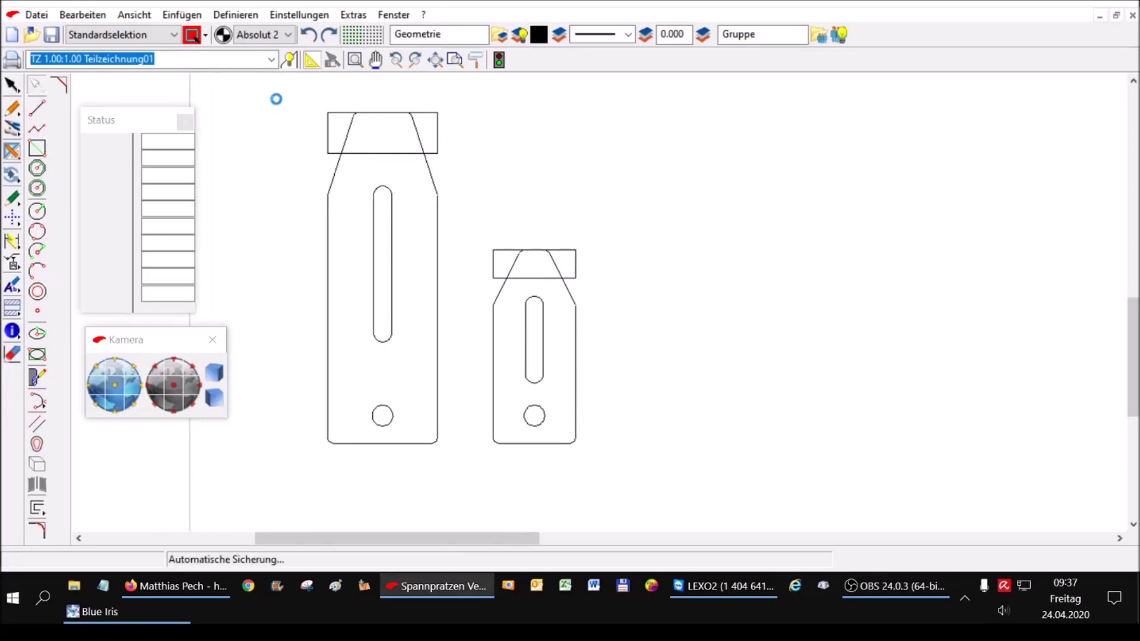
{"action": "left_click_drag", "start_coordinate": [278, 98], "coordinate": [649, 473]}
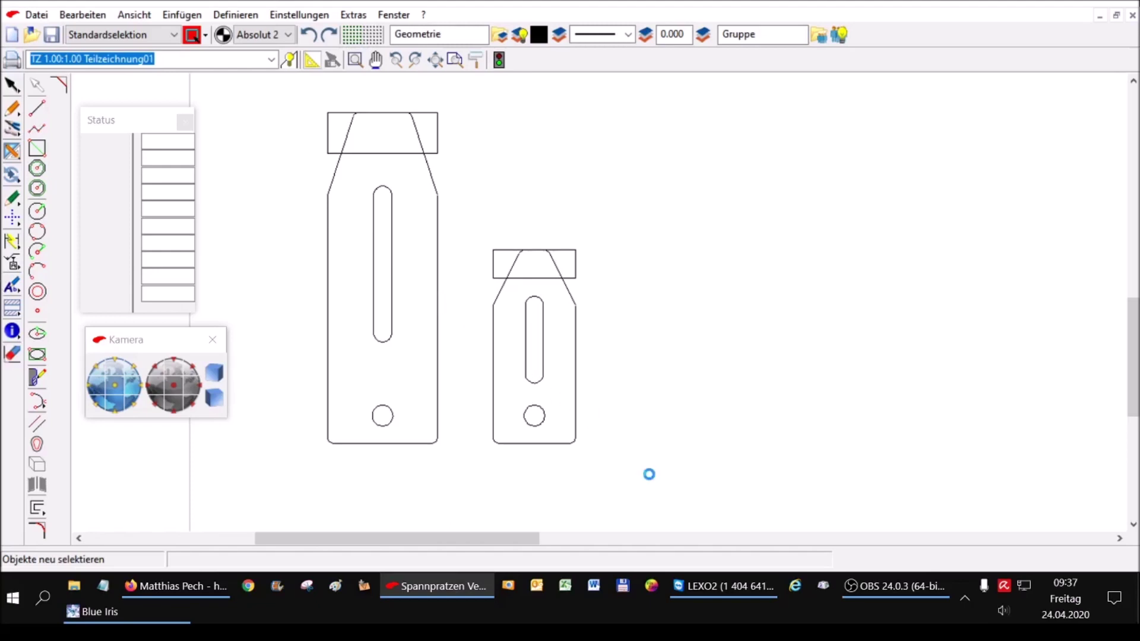
- Copy both profiles from the bottom-edge midpoint 300 mm to the right at angle 0°
{"action": "left_click", "coordinate": [13, 177]}
{"action": "left_click", "coordinate": [38, 148]}
{"action": "left_click", "coordinate": [389, 446]}
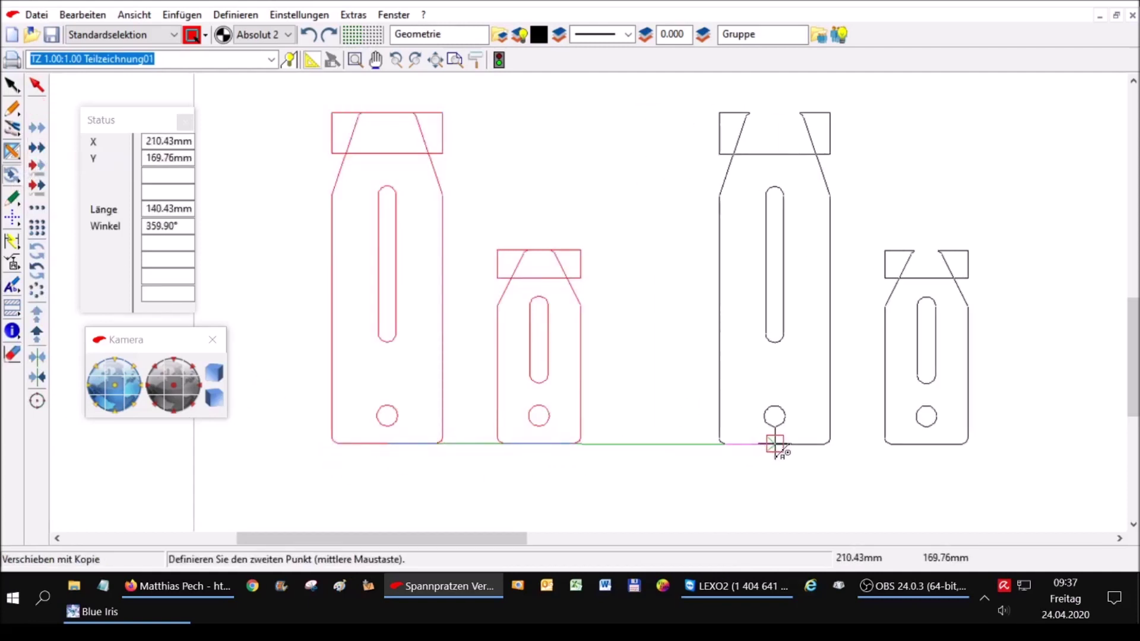
{"action": "key", "text": "Tab"}
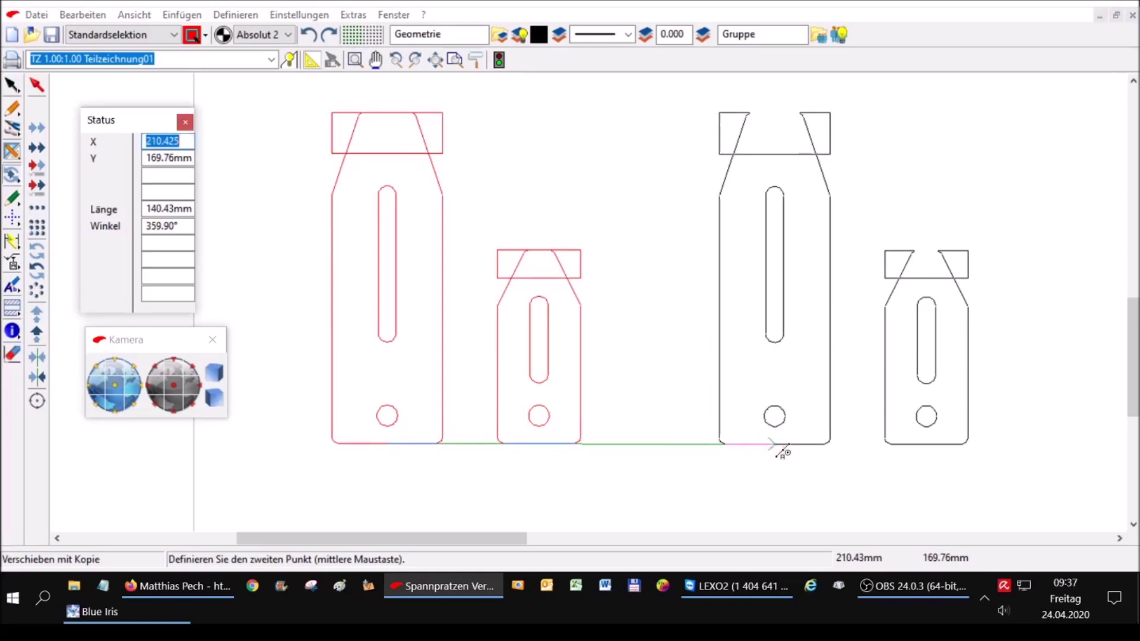
{"action": "key", "text": "Tab"}
{"action": "key", "text": "Tab"}
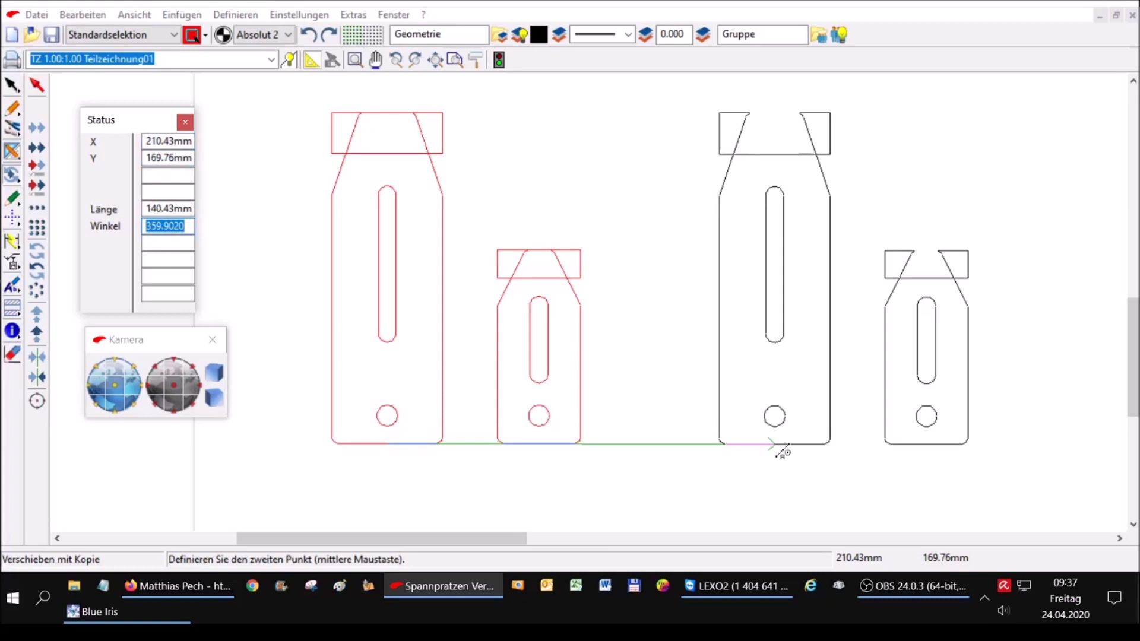
{"action": "type", "text": "0"}
{"action": "key", "text": "Return"}
{"action": "key", "text": "shift+Tab"}
{"action": "type", "text": "30"}
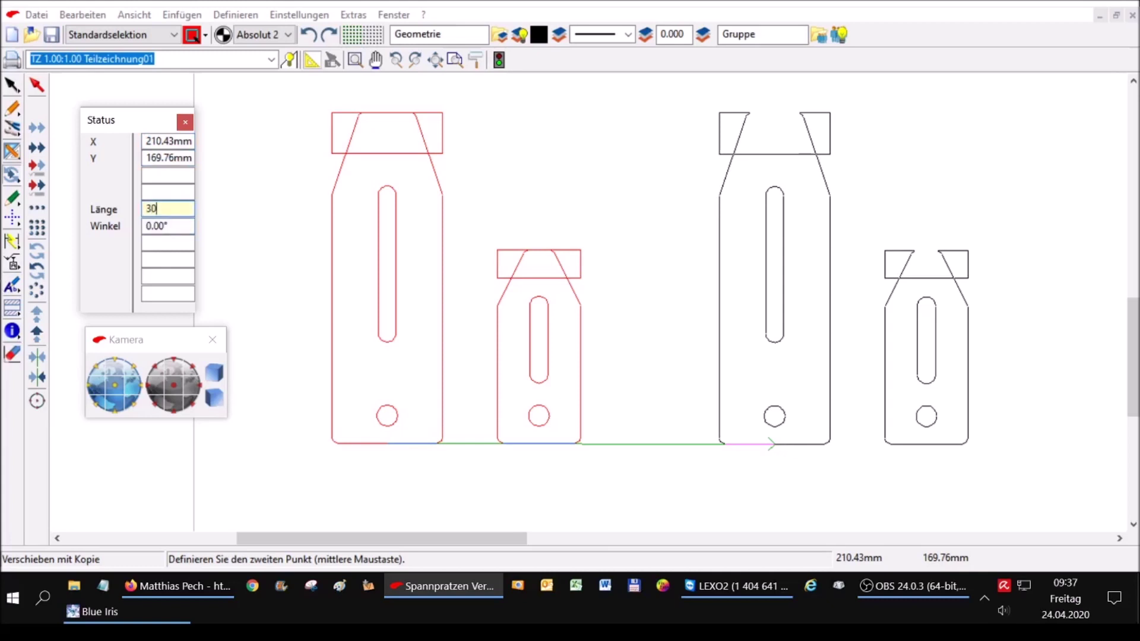
{"action": "key", "text": "Return"}
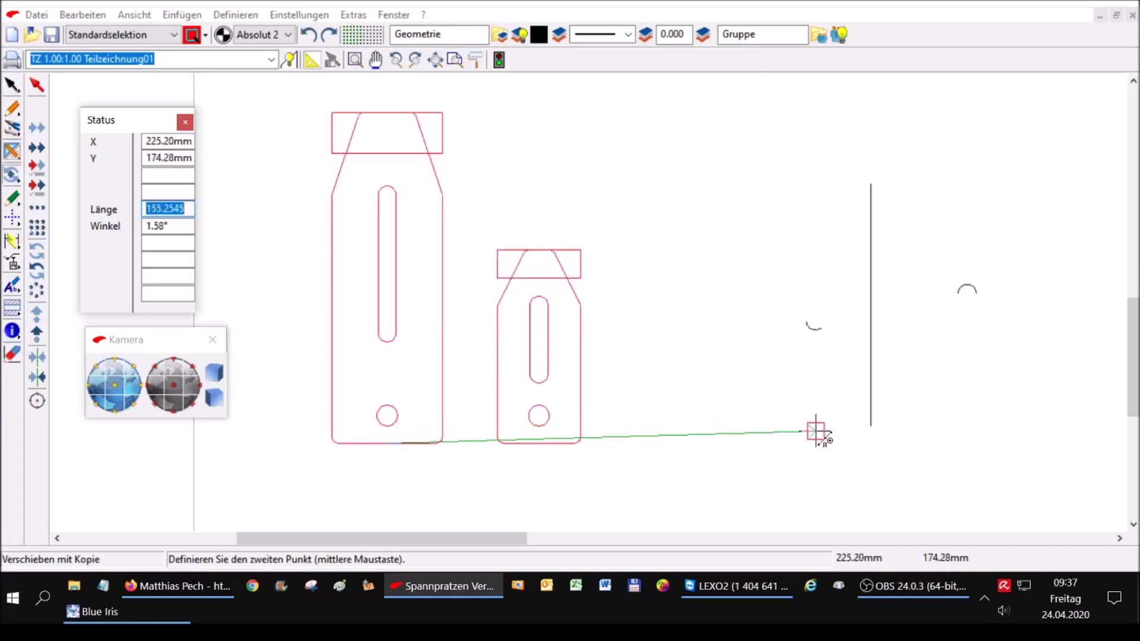
- End the copy command, window-select the two copied profiles and zoom in on them
{"action": "scroll", "coordinate": [688, 350], "scroll_direction": "down", "scroll_amount": 2}
{"action": "scroll", "coordinate": [534, 368], "scroll_direction": "down", "scroll_amount": 2}
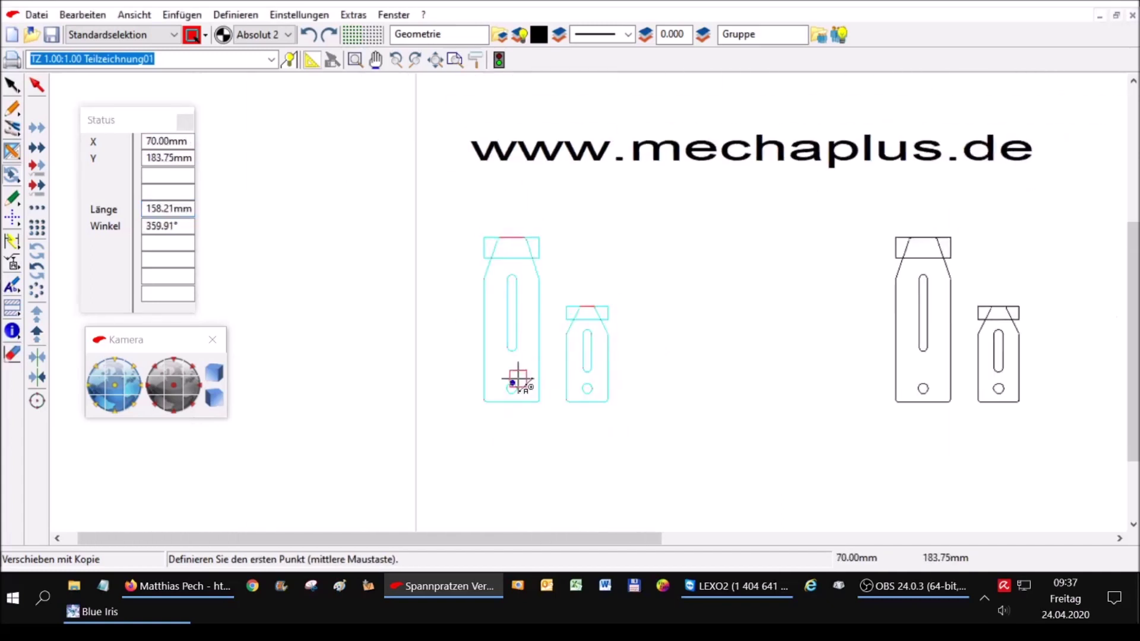
{"action": "scroll", "coordinate": [452, 374], "scroll_direction": "down", "scroll_amount": 1}
{"action": "scroll", "coordinate": [955, 365], "scroll_direction": "up", "scroll_amount": 1}
{"action": "scroll", "coordinate": [956, 330], "scroll_direction": "up", "scroll_amount": 1}
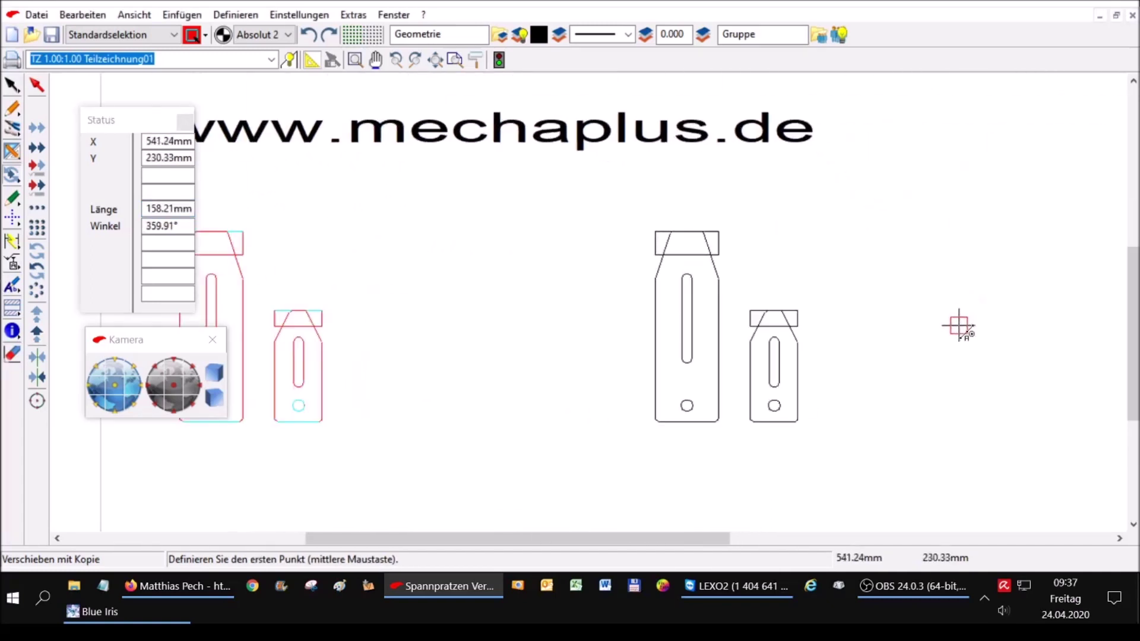
{"action": "scroll", "coordinate": [950, 341], "scroll_direction": "up", "scroll_amount": 1}
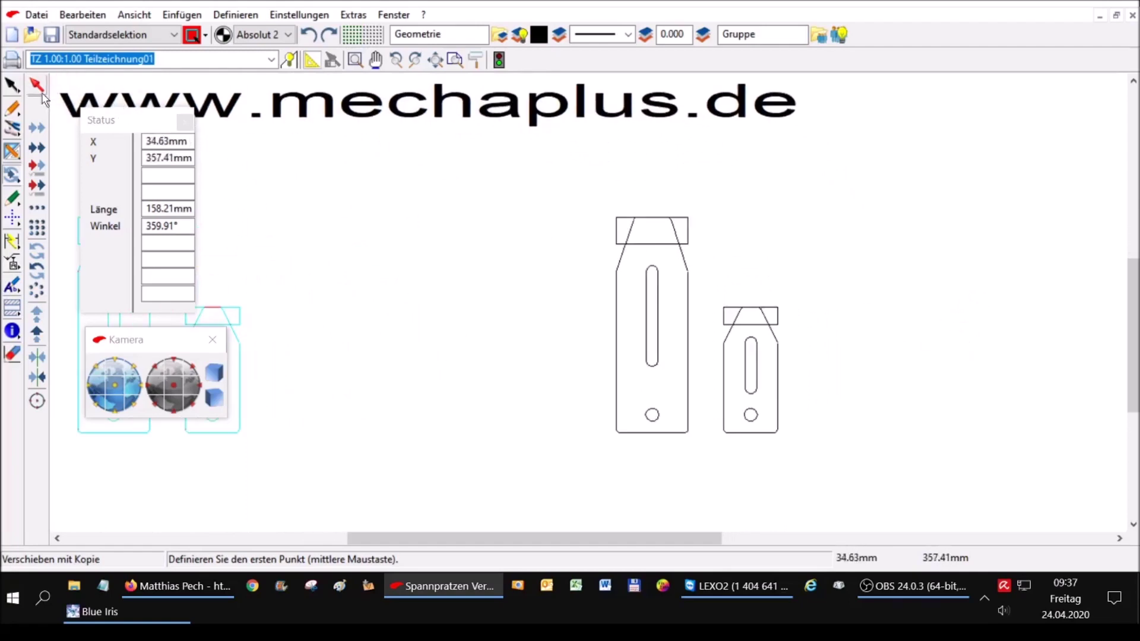
{"action": "right_click", "coordinate": [219, 175]}
{"action": "left_click_drag", "start_coordinate": [566, 179], "coordinate": [839, 506]}
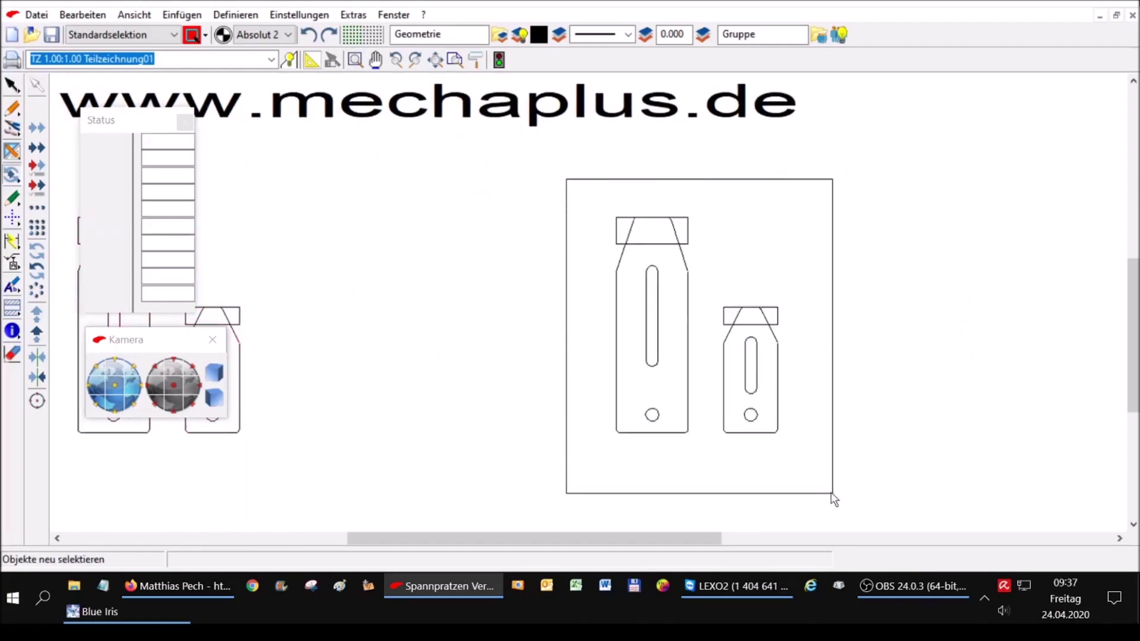
{"action": "scroll", "coordinate": [856, 355], "scroll_direction": "up", "scroll_amount": 1}
{"action": "scroll", "coordinate": [852, 341], "scroll_direction": "up", "scroll_amount": 1}
{"action": "scroll", "coordinate": [832, 503], "scroll_direction": "up", "scroll_amount": 1}
{"action": "scroll", "coordinate": [832, 504], "scroll_direction": "up", "scroll_amount": 1}
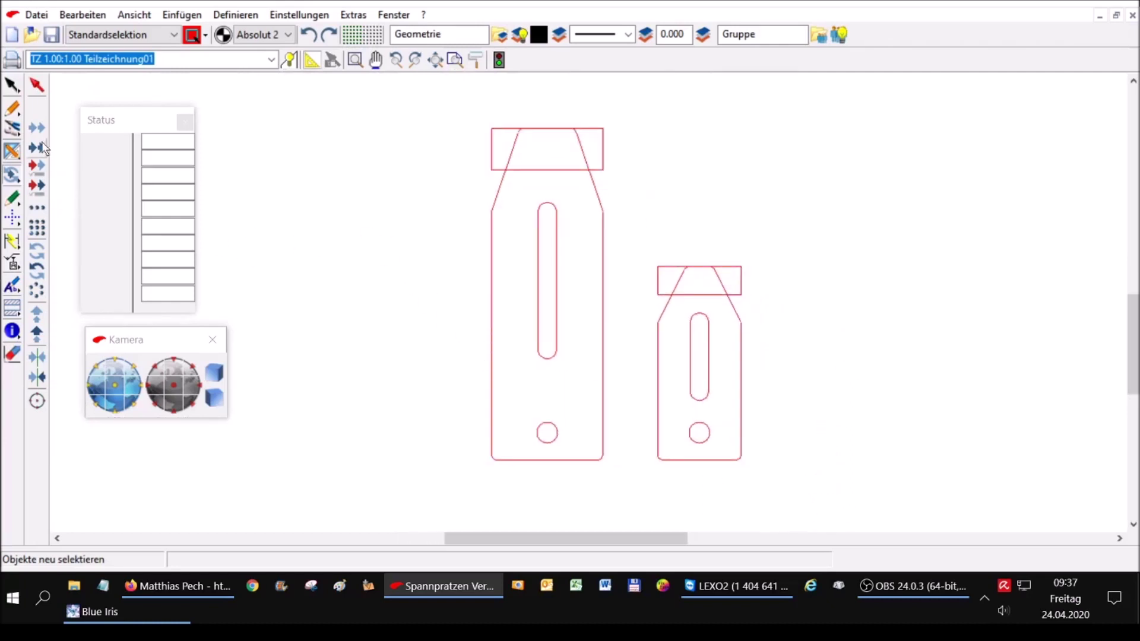
- Rotate the copied profiles by a 270° opening angle about a picked centre point
{"action": "left_click", "coordinate": [37, 249]}
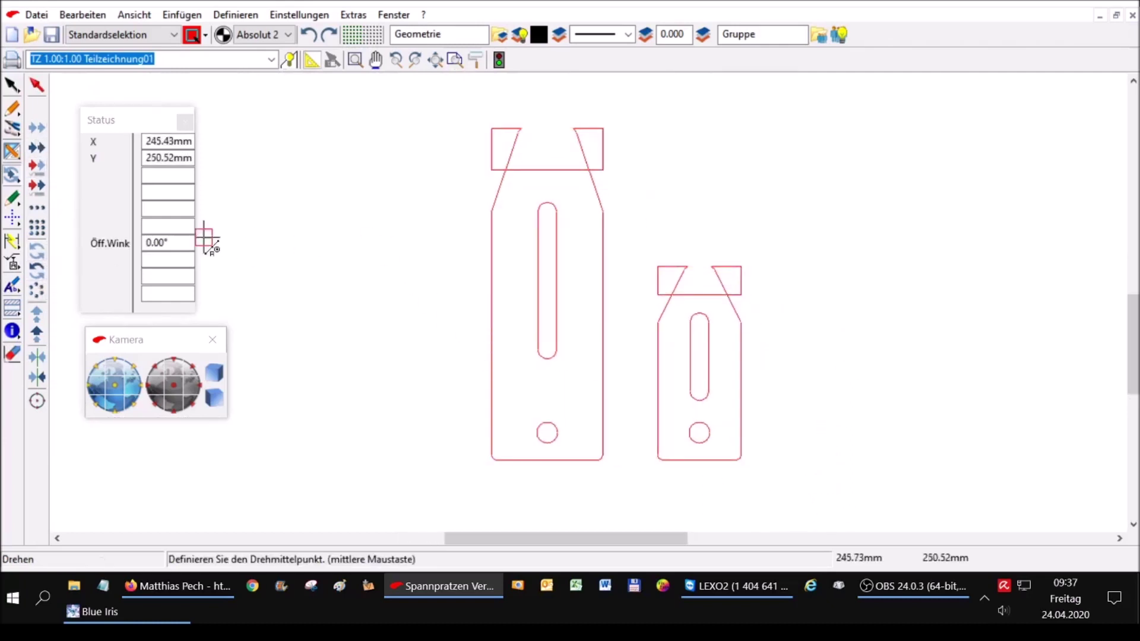
{"action": "left_click", "coordinate": [602, 334]}
{"action": "left_click", "coordinate": [602, 232]}
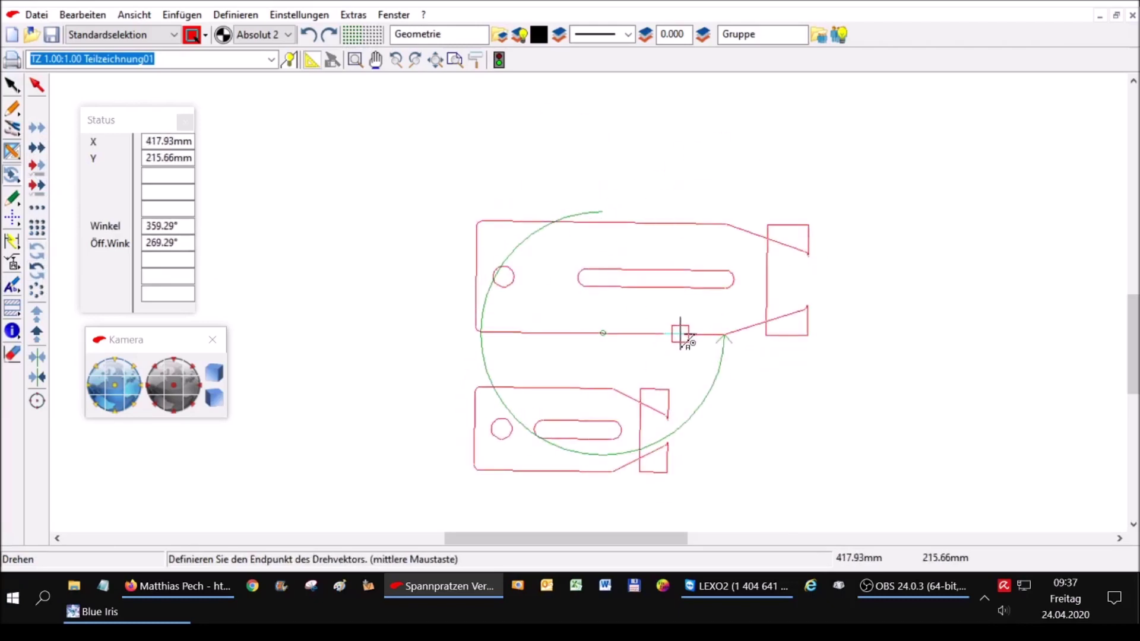
{"action": "key", "text": "Tab"}
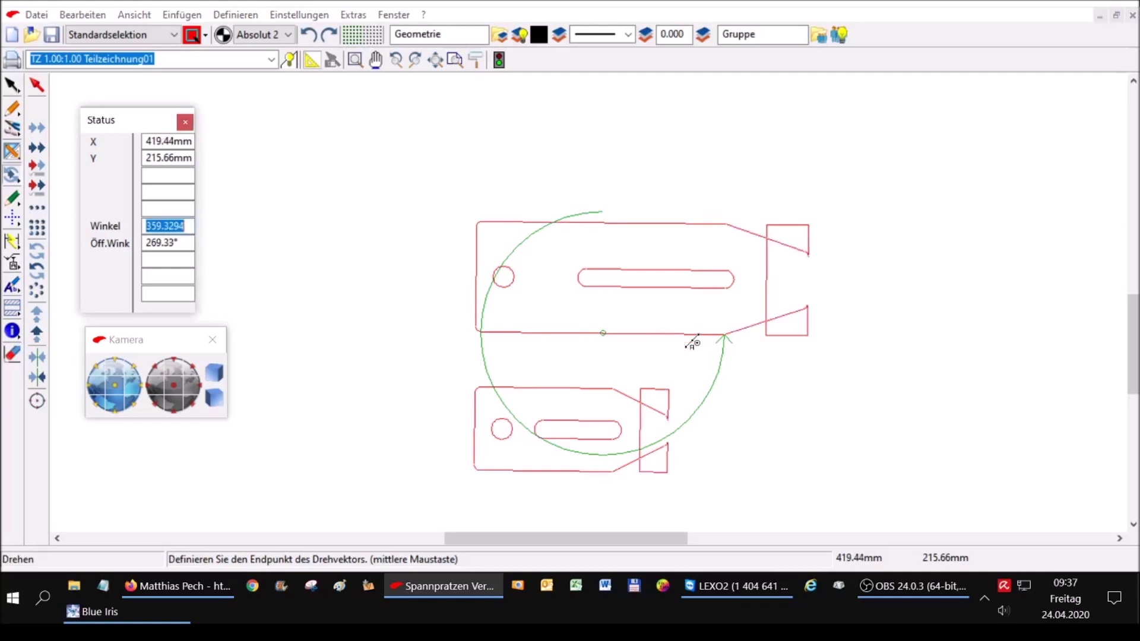
{"action": "key", "text": "Tab"}
{"action": "type", "text": "27"}
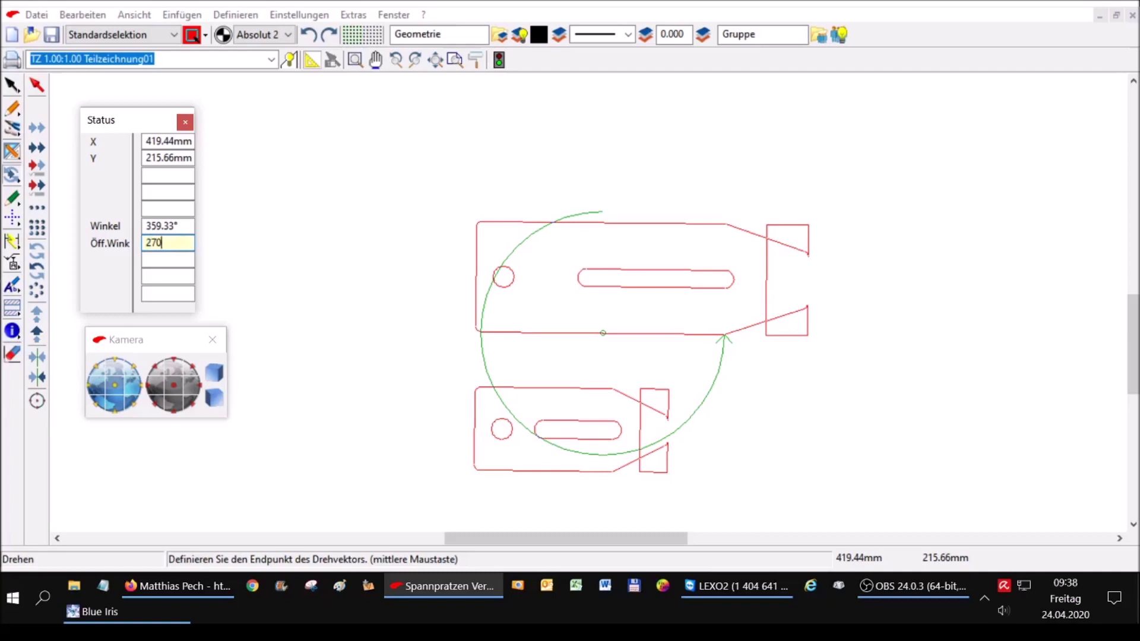
{"action": "key", "text": "Return"}
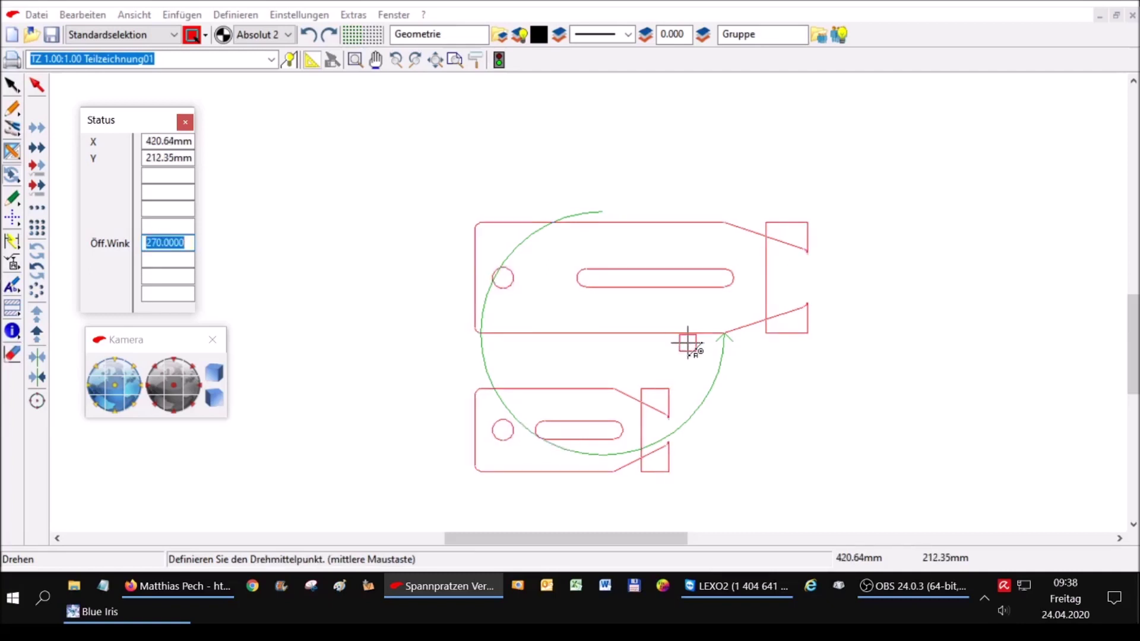
{"action": "left_click", "coordinate": [688, 343]}
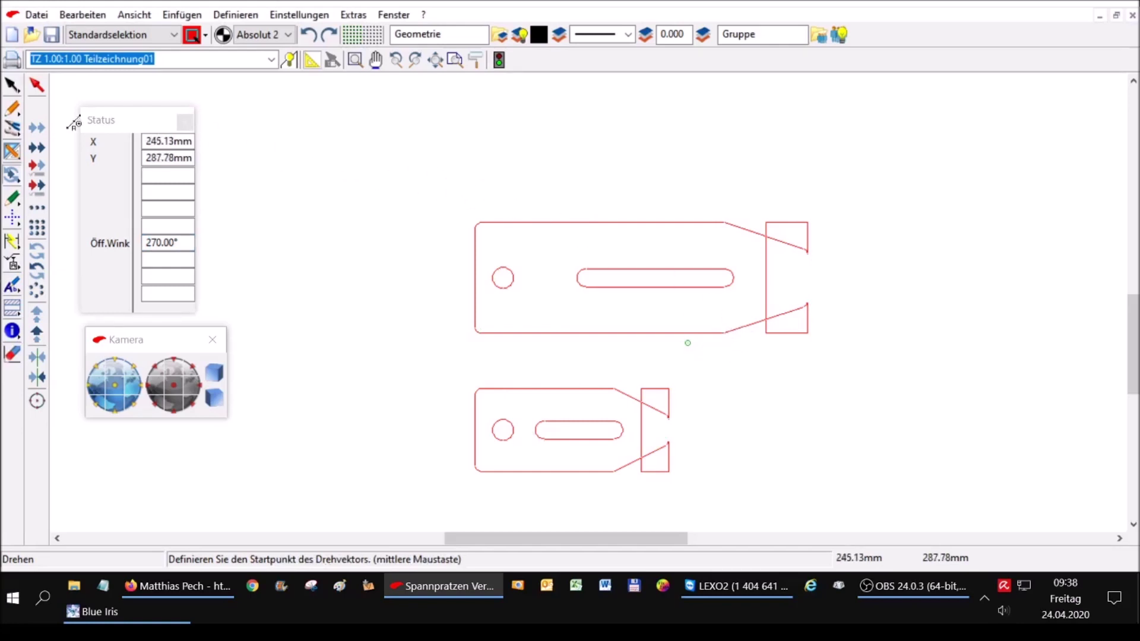
{"action": "left_click", "coordinate": [37, 128]}
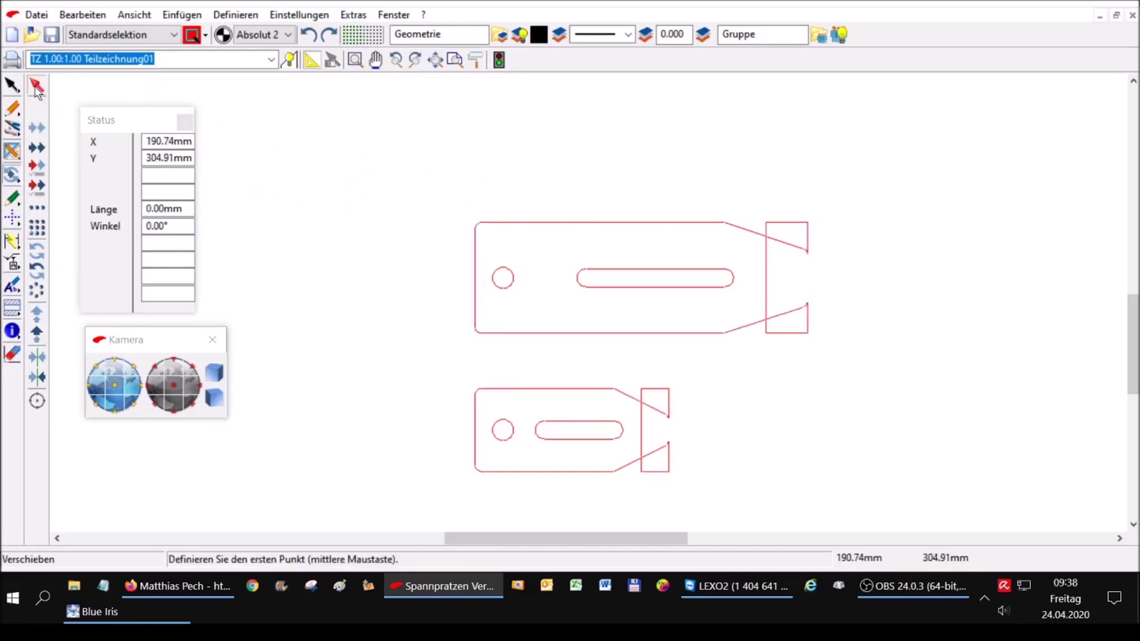
- Select the longer claw profile and move it 50 mm straight up at 90°
{"action": "key", "text": "Escape"}
{"action": "left_click_drag", "start_coordinate": [422, 184], "coordinate": [850, 355]}
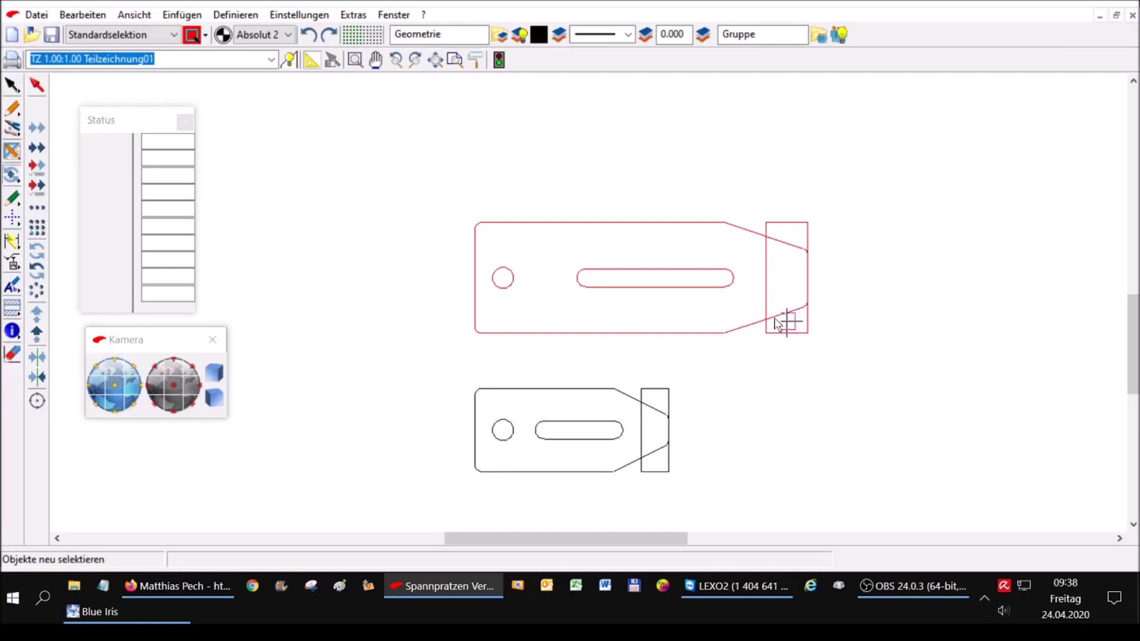
{"action": "left_click", "coordinate": [44, 135]}
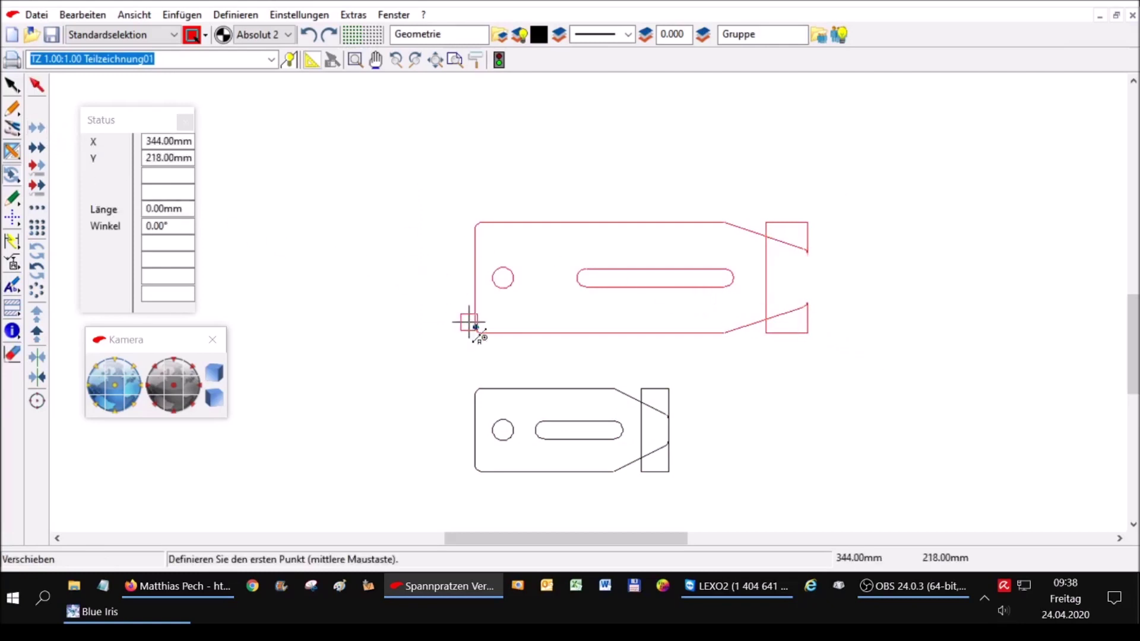
{"action": "left_click", "coordinate": [475, 453]}
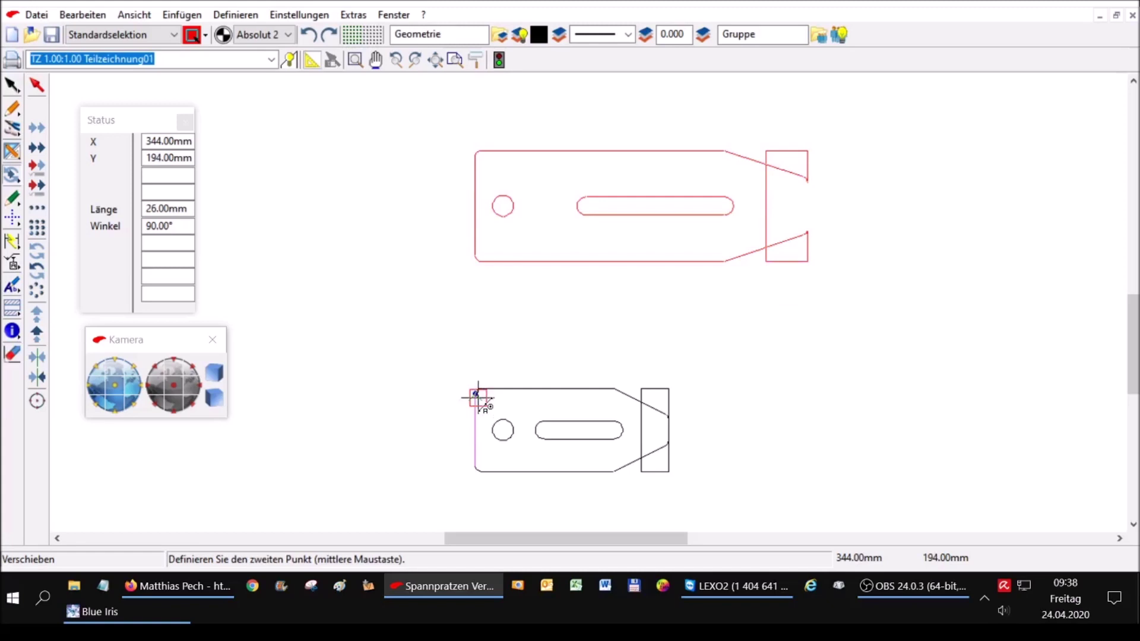
{"action": "key", "text": "Tab"}
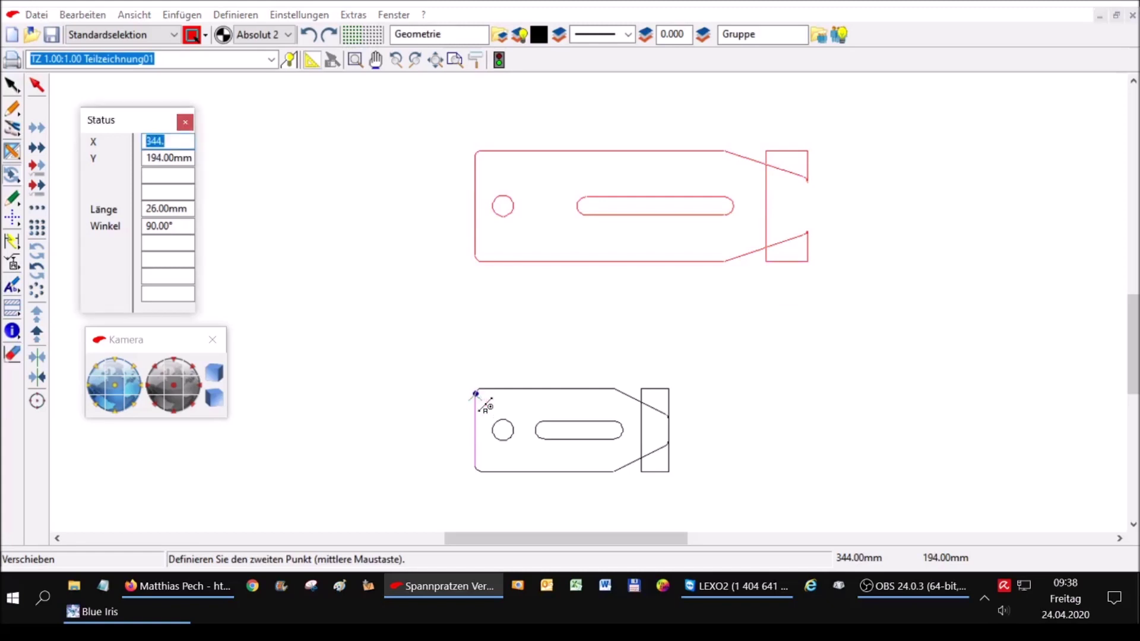
{"action": "key", "text": "Tab"}
{"action": "type", "text": "50"}
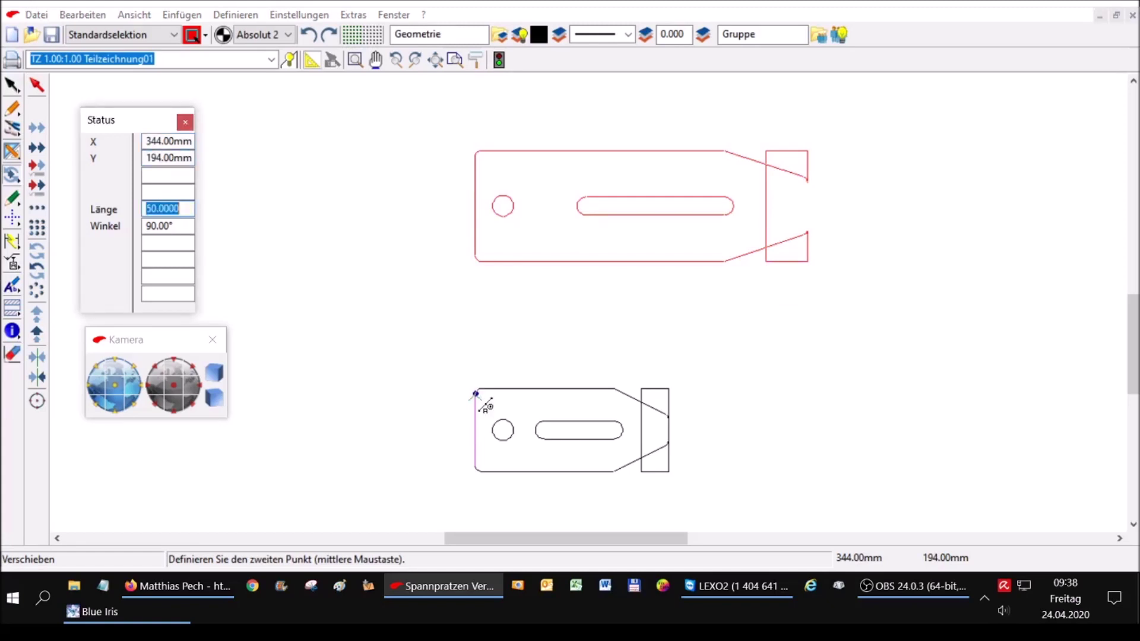
{"action": "key", "text": "Tab"}
{"action": "key", "text": "Return"}
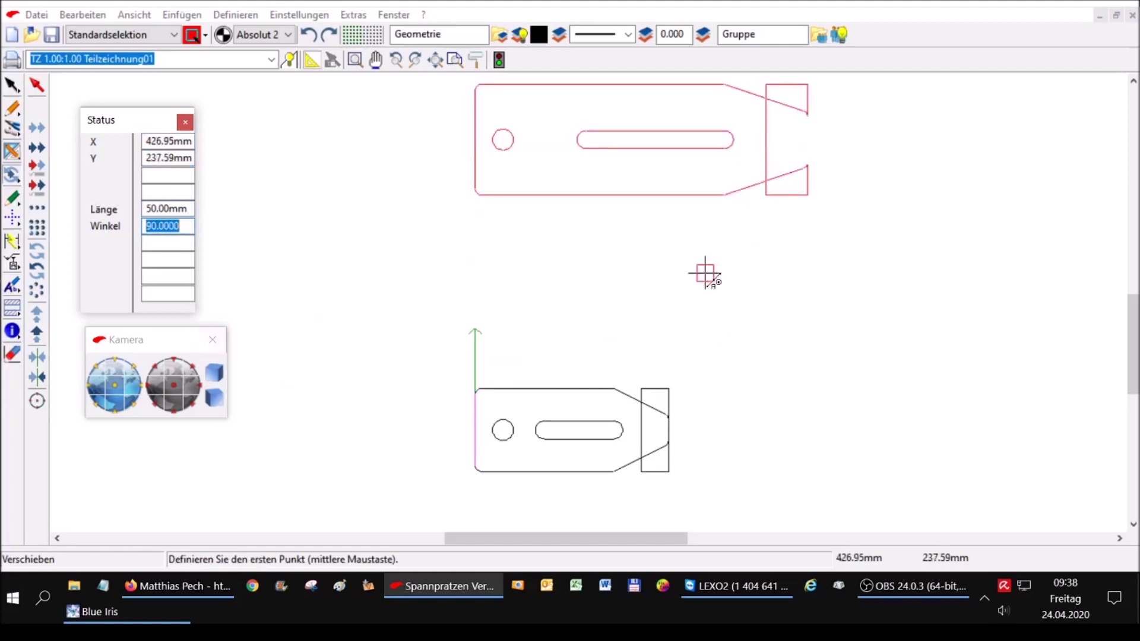
{"action": "left_click", "coordinate": [35, 86]}
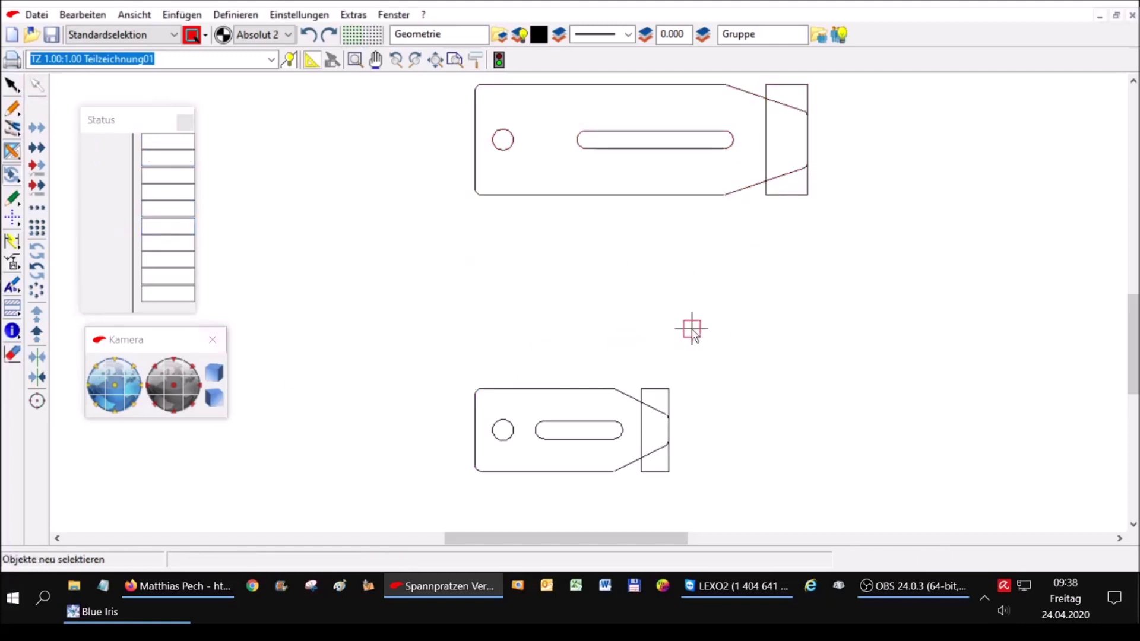
- Window-select and delete the jaw rectangle lines at the claw end
{"action": "scroll", "coordinate": [620, 276], "scroll_direction": "up", "scroll_amount": 1}
{"action": "scroll", "coordinate": [621, 276], "scroll_direction": "down", "scroll_amount": 2}
{"action": "scroll", "coordinate": [659, 439], "scroll_direction": "up", "scroll_amount": 1}
{"action": "scroll", "coordinate": [661, 440], "scroll_direction": "up", "scroll_amount": 1}
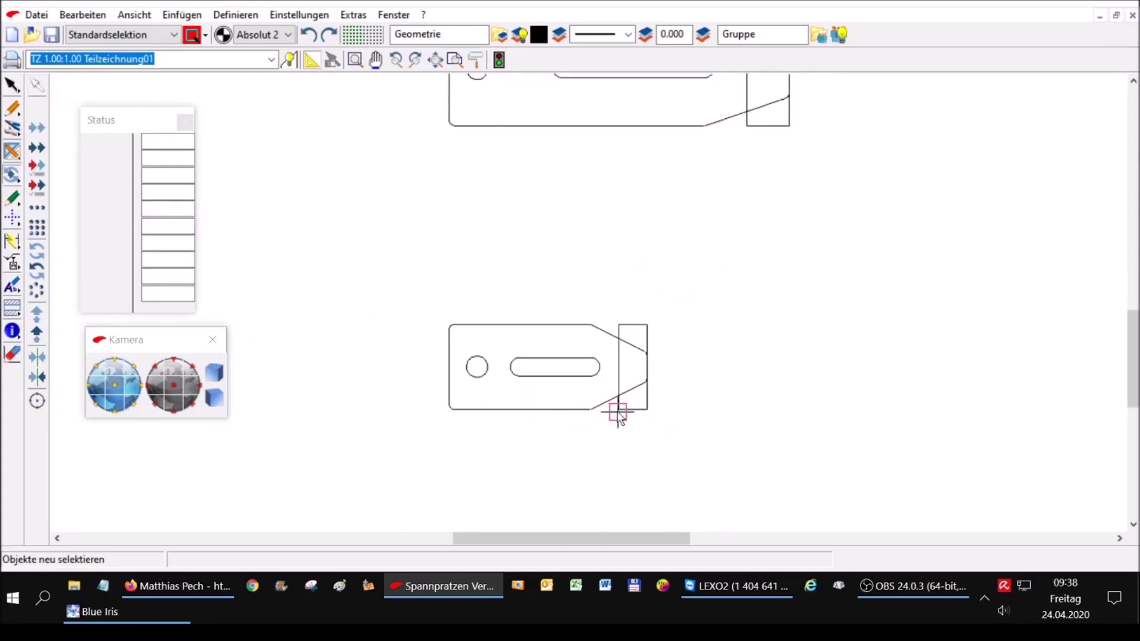
{"action": "left_click_drag", "start_coordinate": [614, 409], "coordinate": [682, 427]}
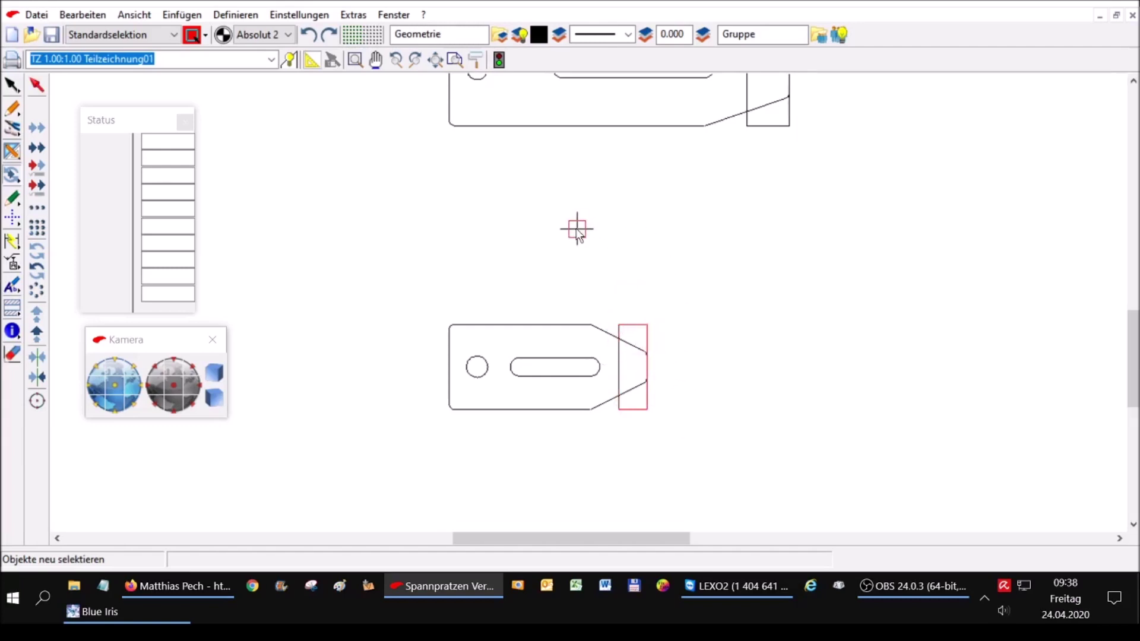
{"action": "key", "text": "Delete"}
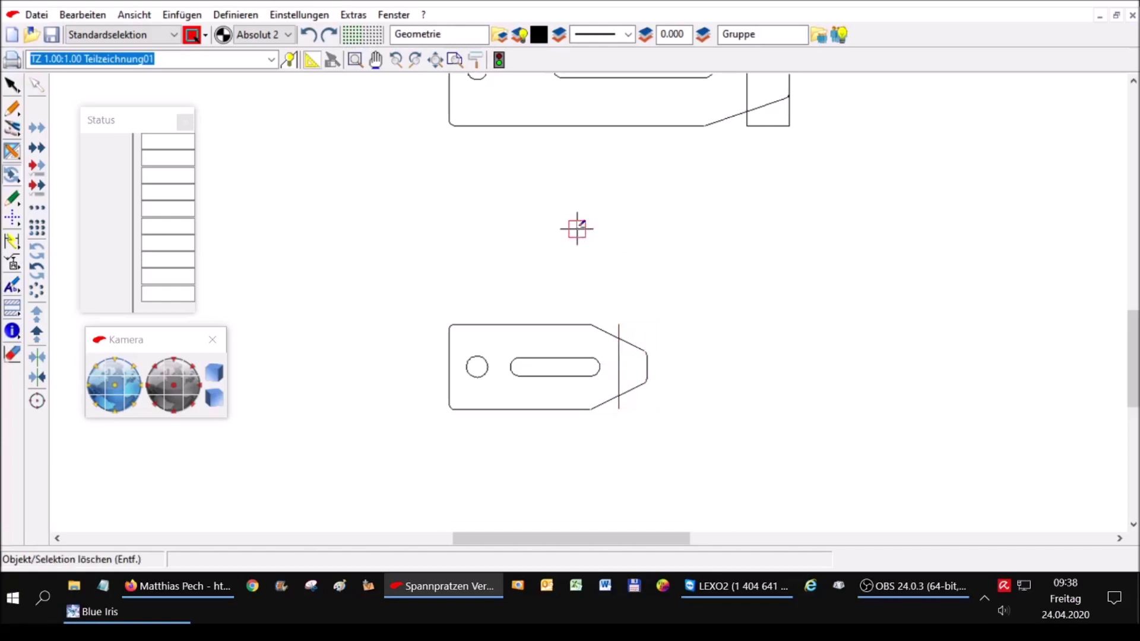
- Remove the leftover box edge and short stray segment at the long claw's tip
{"action": "scroll", "coordinate": [620, 437], "scroll_direction": "down", "scroll_amount": 1}
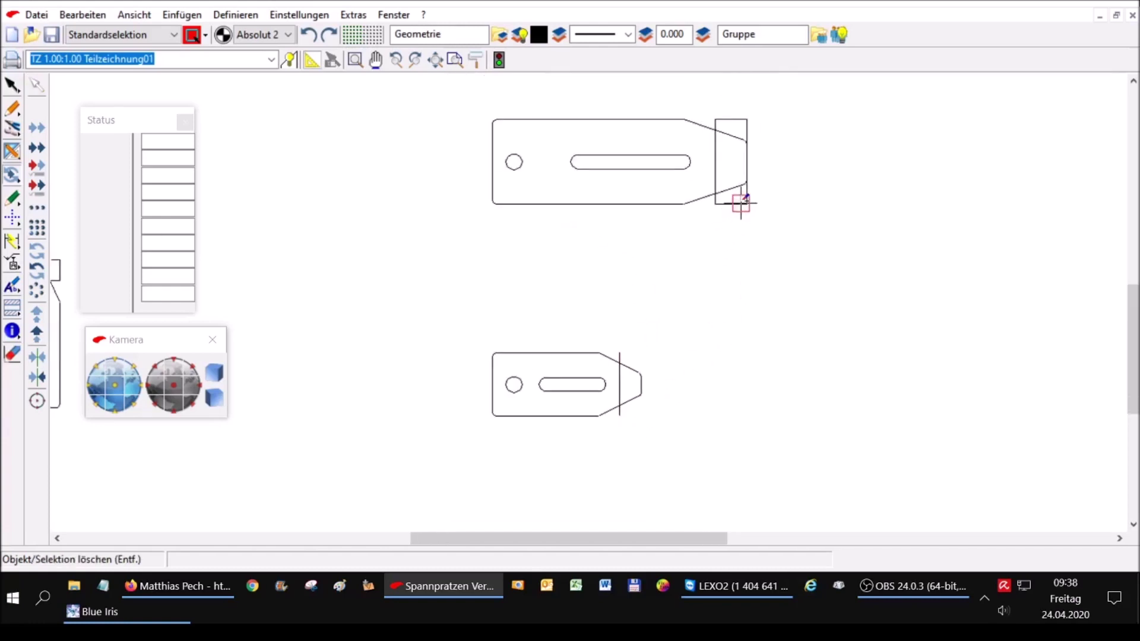
{"action": "left_click", "coordinate": [745, 201]}
{"action": "left_click", "coordinate": [741, 119]}
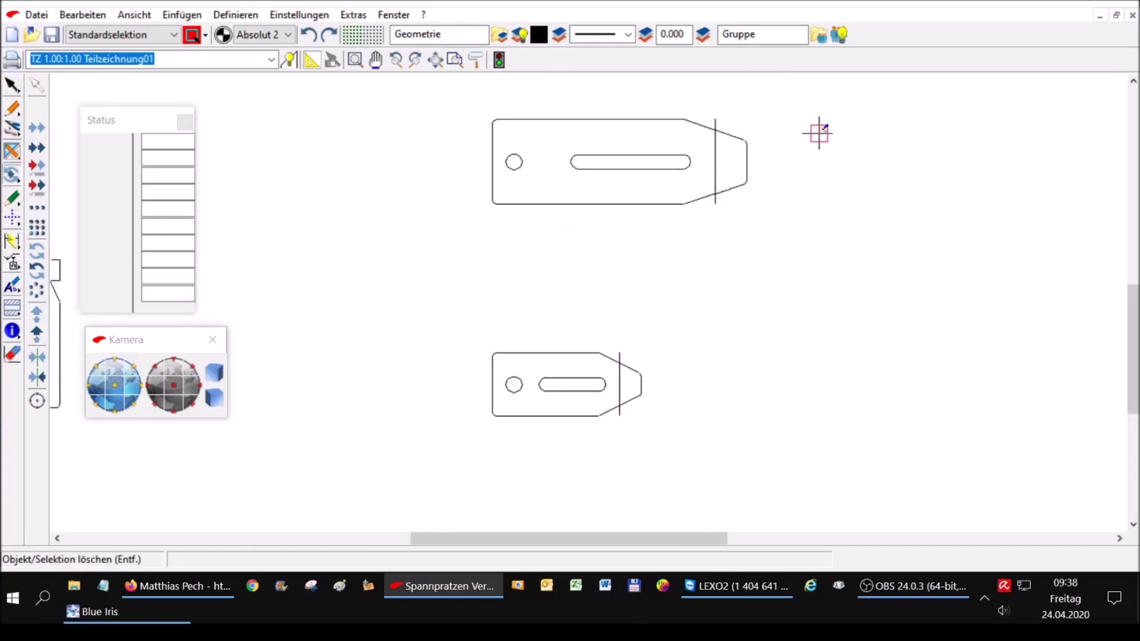
{"action": "scroll", "coordinate": [763, 147], "scroll_direction": "up", "scroll_amount": 1}
{"action": "scroll", "coordinate": [764, 182], "scroll_direction": "up", "scroll_amount": 1}
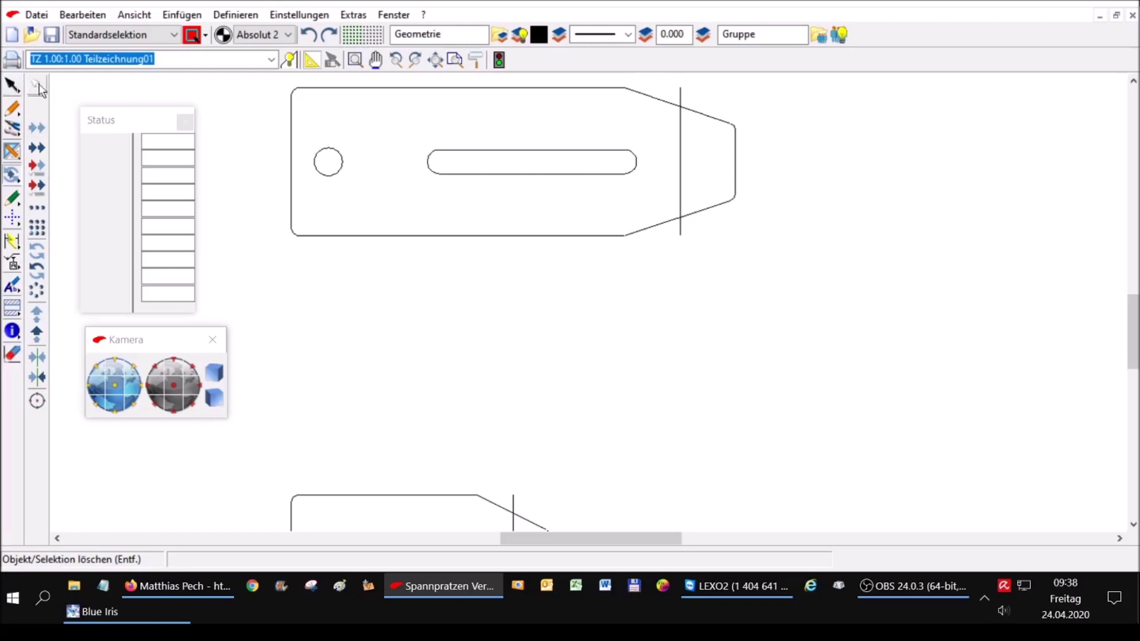
{"action": "left_click", "coordinate": [12, 108]}
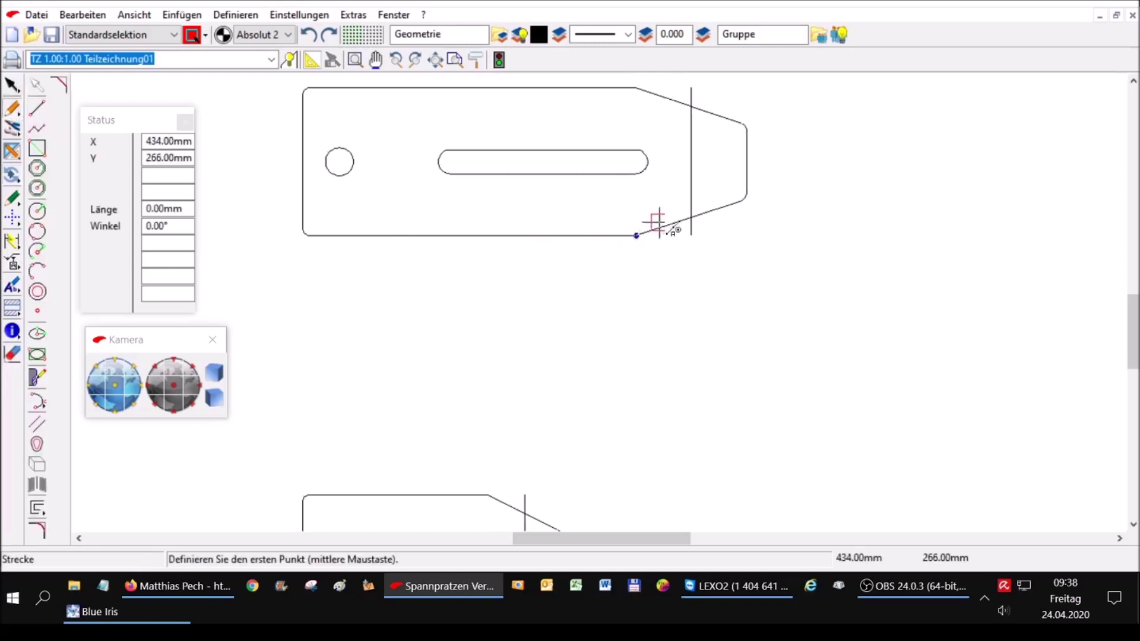
- Draw new vertical lines across both claw tips where the taper begins
{"action": "left_click", "coordinate": [690, 216]}
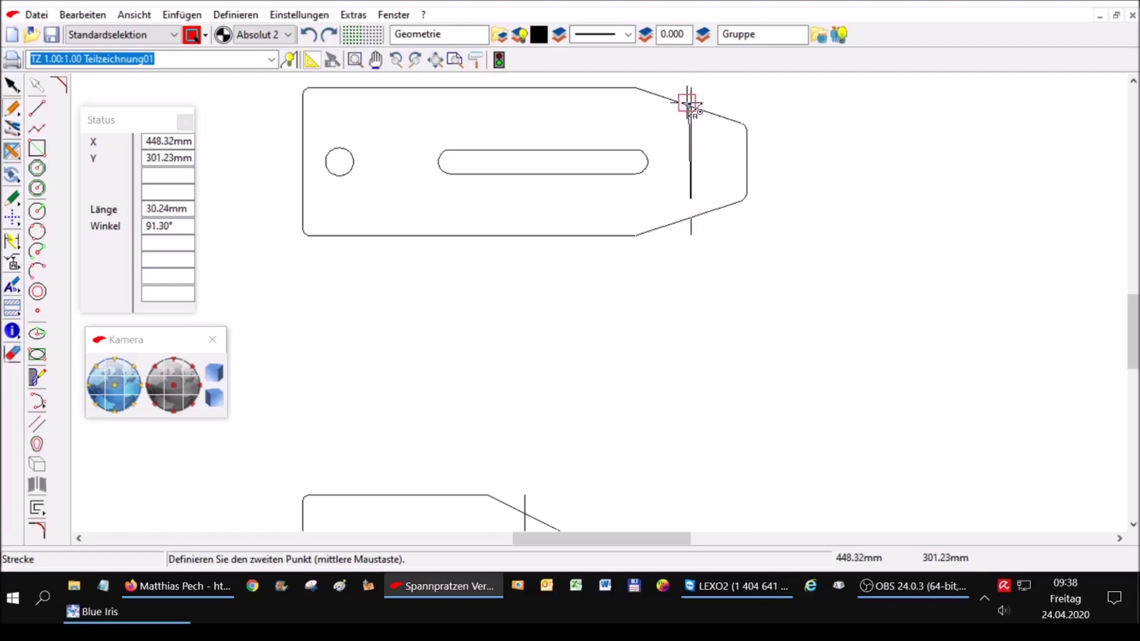
{"action": "left_click", "coordinate": [694, 105]}
{"action": "scroll", "coordinate": [795, 167], "scroll_direction": "down", "scroll_amount": 2}
{"action": "scroll", "coordinate": [722, 390], "scroll_direction": "down", "scroll_amount": 1}
{"action": "scroll", "coordinate": [703, 439], "scroll_direction": "up", "scroll_amount": 2}
{"action": "scroll", "coordinate": [647, 416], "scroll_direction": "up", "scroll_amount": 2}
{"action": "scroll", "coordinate": [632, 362], "scroll_direction": "up", "scroll_amount": 1}
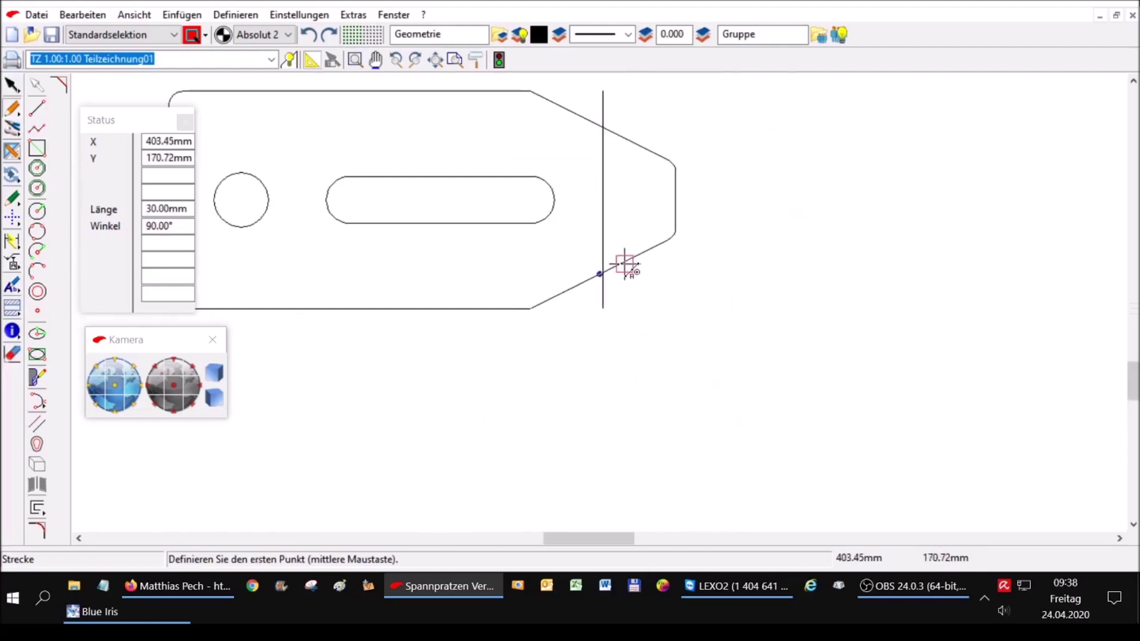
{"action": "left_click", "coordinate": [604, 272]}
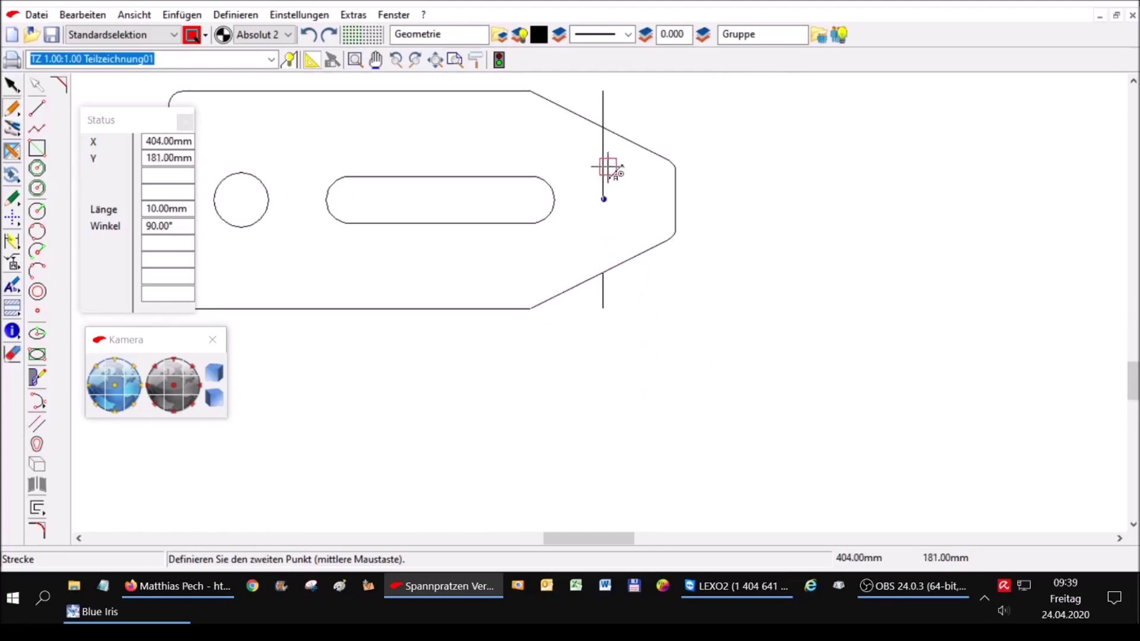
{"action": "left_click", "coordinate": [605, 125]}
{"action": "scroll", "coordinate": [819, 238], "scroll_direction": "down", "scroll_amount": 1}
{"action": "scroll", "coordinate": [817, 301], "scroll_direction": "down", "scroll_amount": 1}
{"action": "scroll", "coordinate": [765, 332], "scroll_direction": "down", "scroll_amount": 1}
{"action": "scroll", "coordinate": [676, 365], "scroll_direction": "down", "scroll_amount": 1}
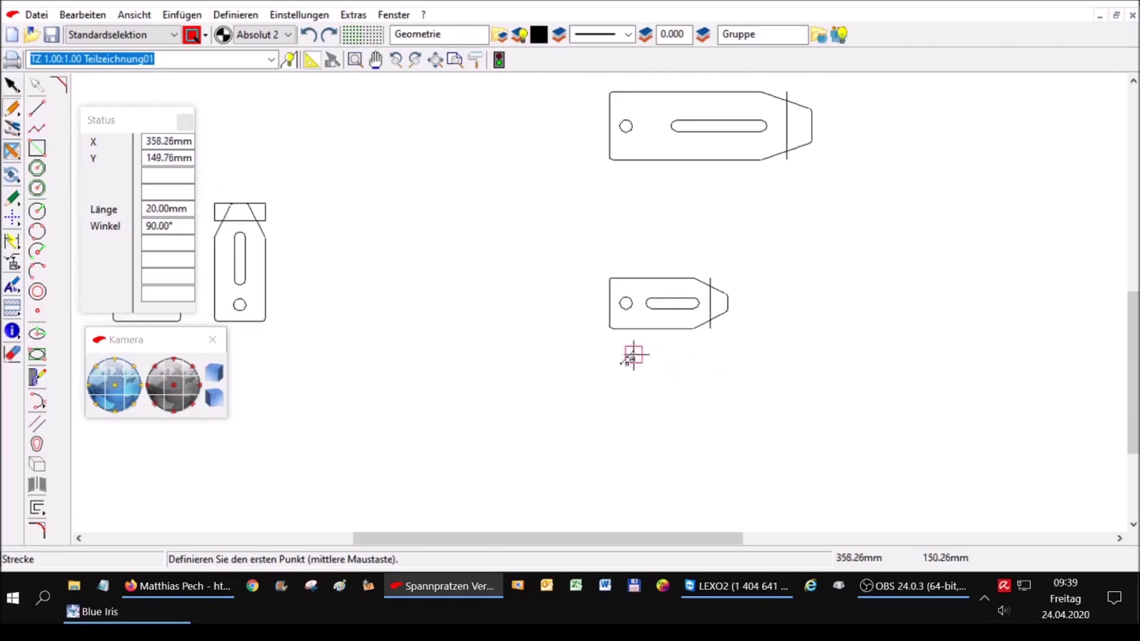
{"action": "key", "text": "Escape"}
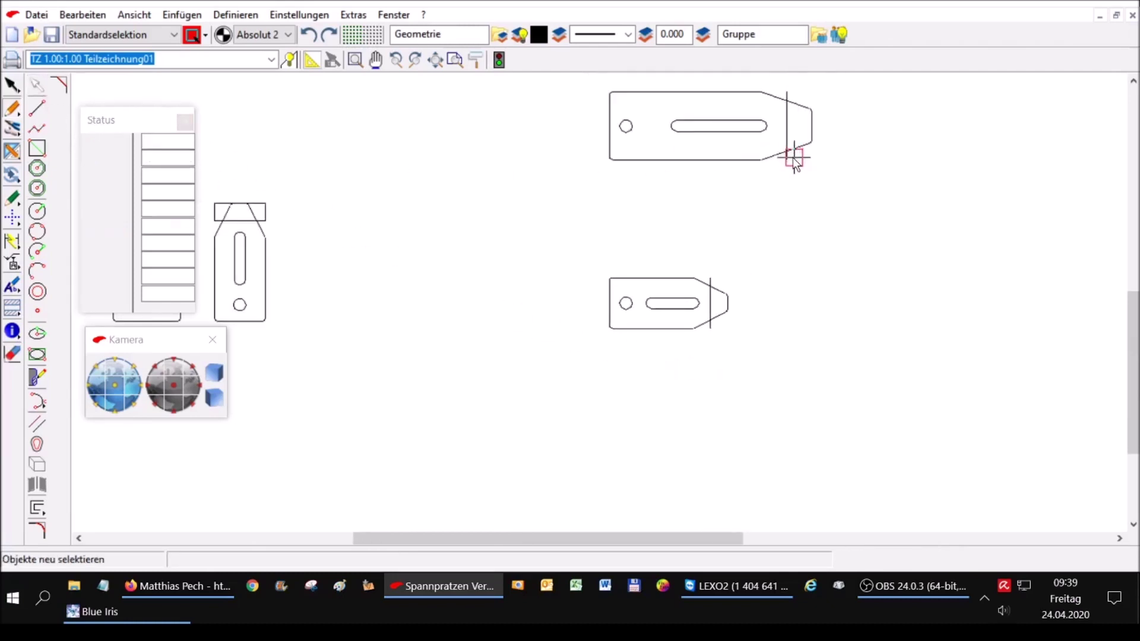
- Delete the old overhanging vertical lines on the long and short claws
{"action": "left_click", "coordinate": [788, 157]}
{"action": "left_click", "coordinate": [715, 336]}
{"action": "key", "text": "Delete"}
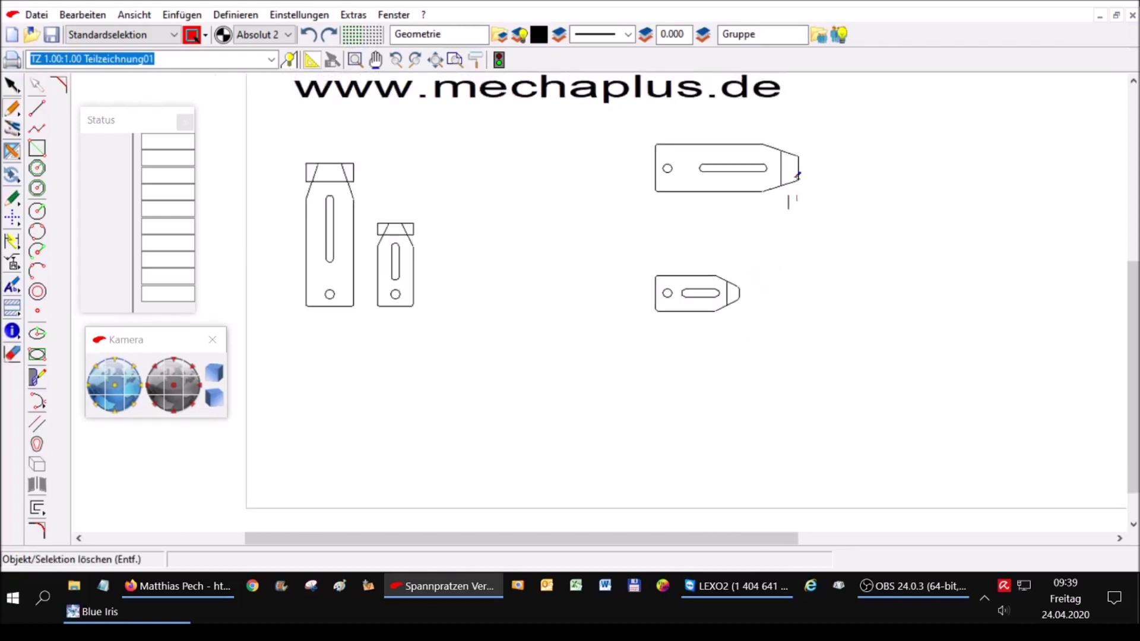
{"action": "scroll", "coordinate": [809, 107], "scroll_direction": "up", "scroll_amount": 2}
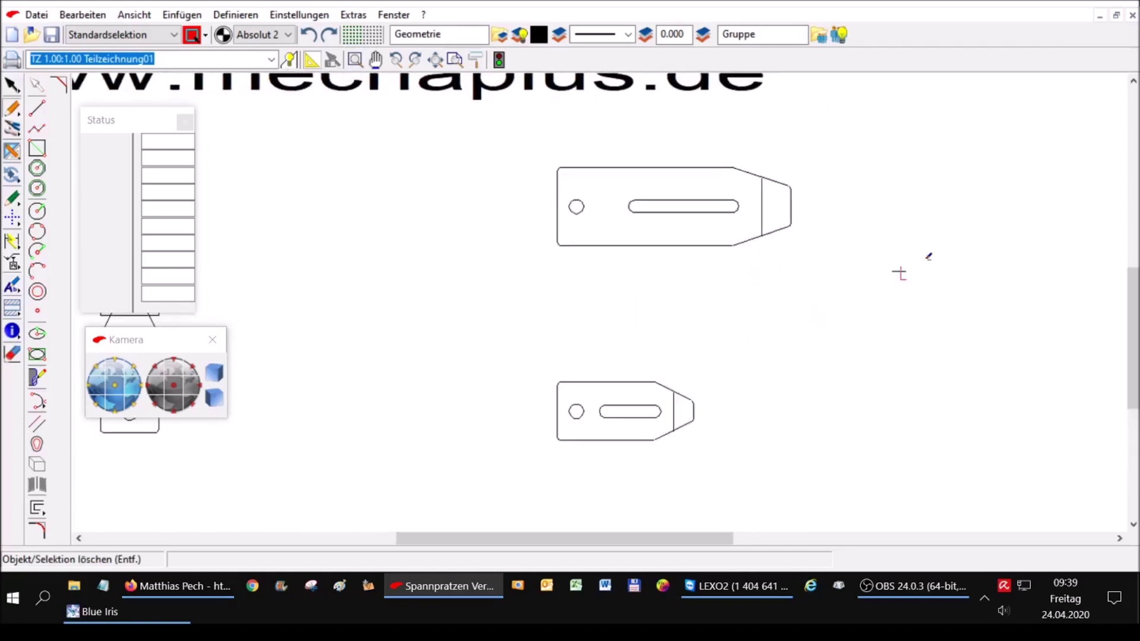
- Try orthogonal multi-dimensioning on the short claw's bottom and left edges, then cancel it
{"action": "scroll", "coordinate": [884, 255], "scroll_direction": "up", "scroll_amount": 1}
{"action": "scroll", "coordinate": [654, 497], "scroll_direction": "up", "scroll_amount": 1}
{"action": "scroll", "coordinate": [547, 511], "scroll_direction": "up", "scroll_amount": 2}
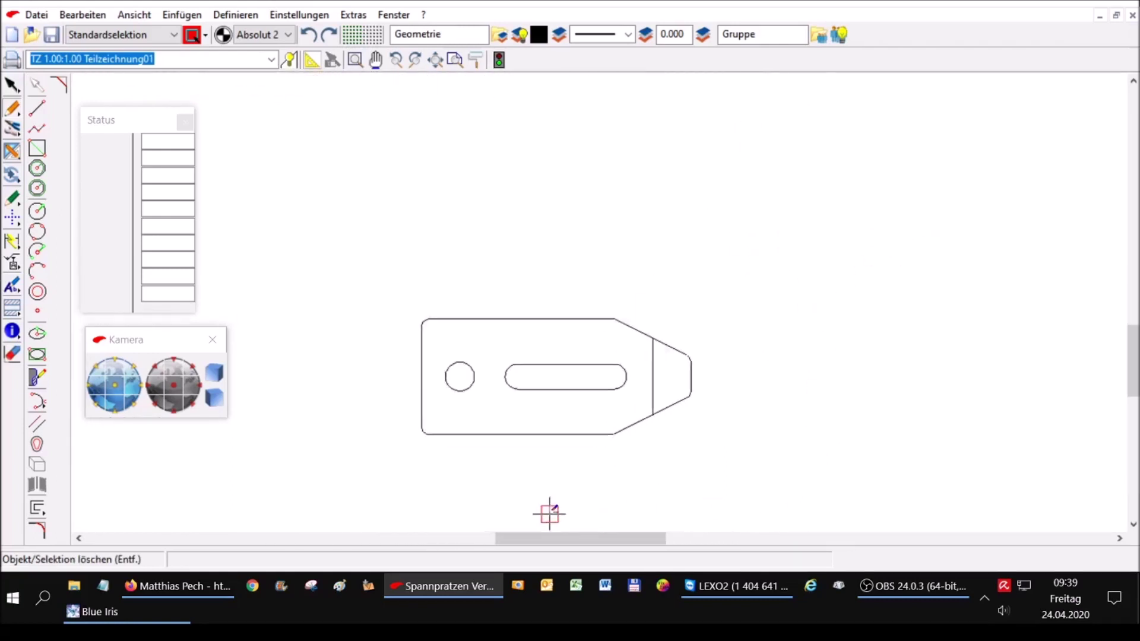
{"action": "scroll", "coordinate": [514, 496], "scroll_direction": "up", "scroll_amount": 1}
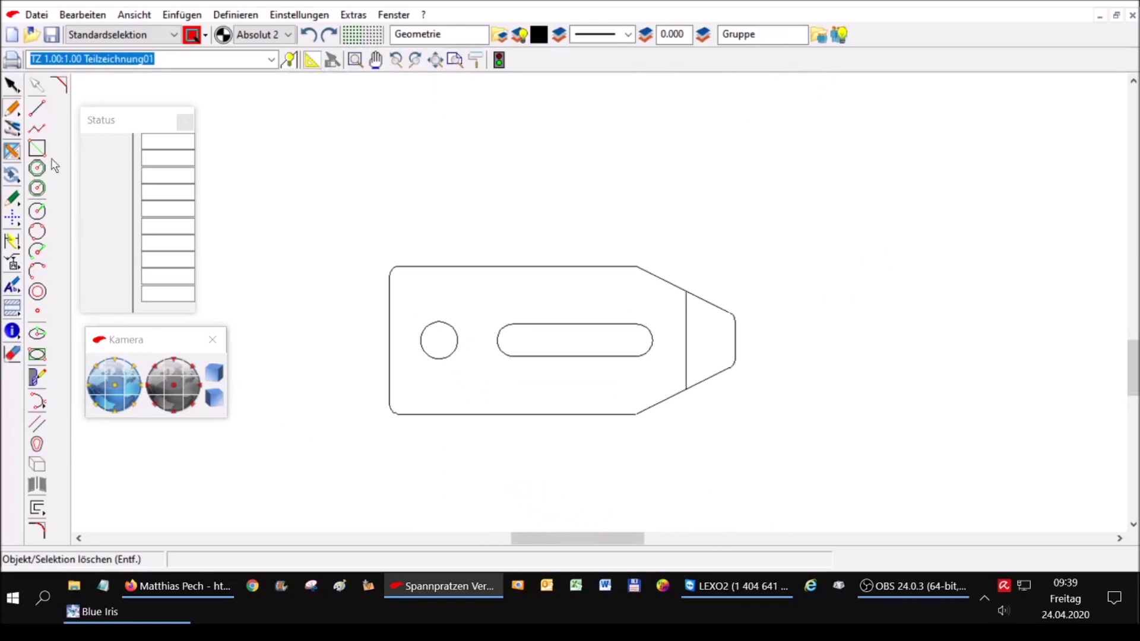
{"action": "left_click", "coordinate": [12, 243]}
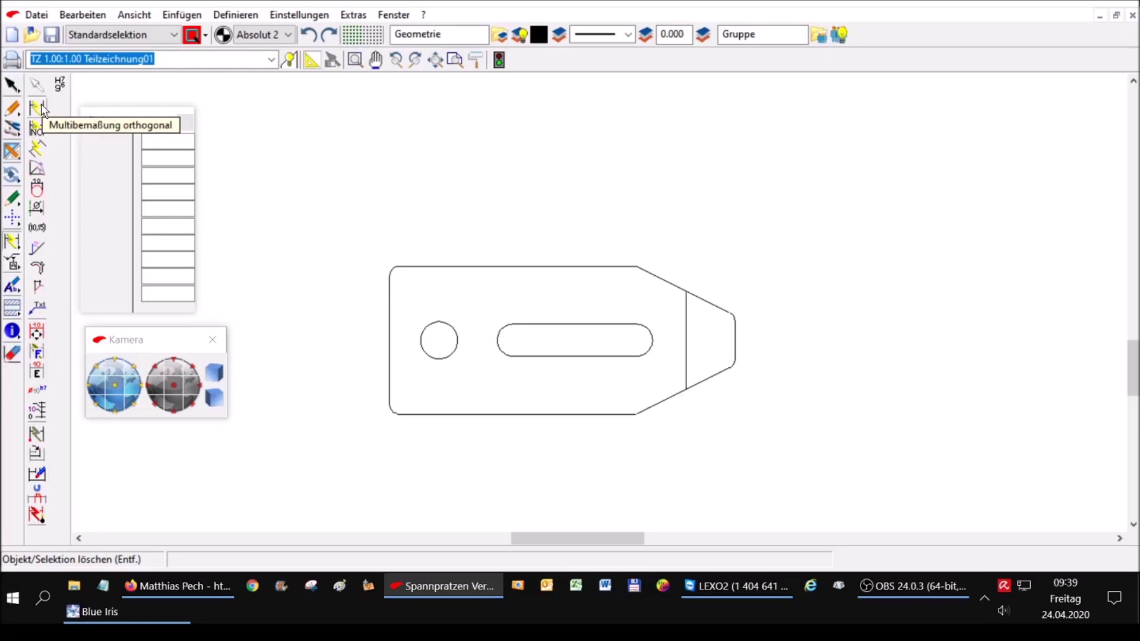
{"action": "left_click", "coordinate": [37, 108]}
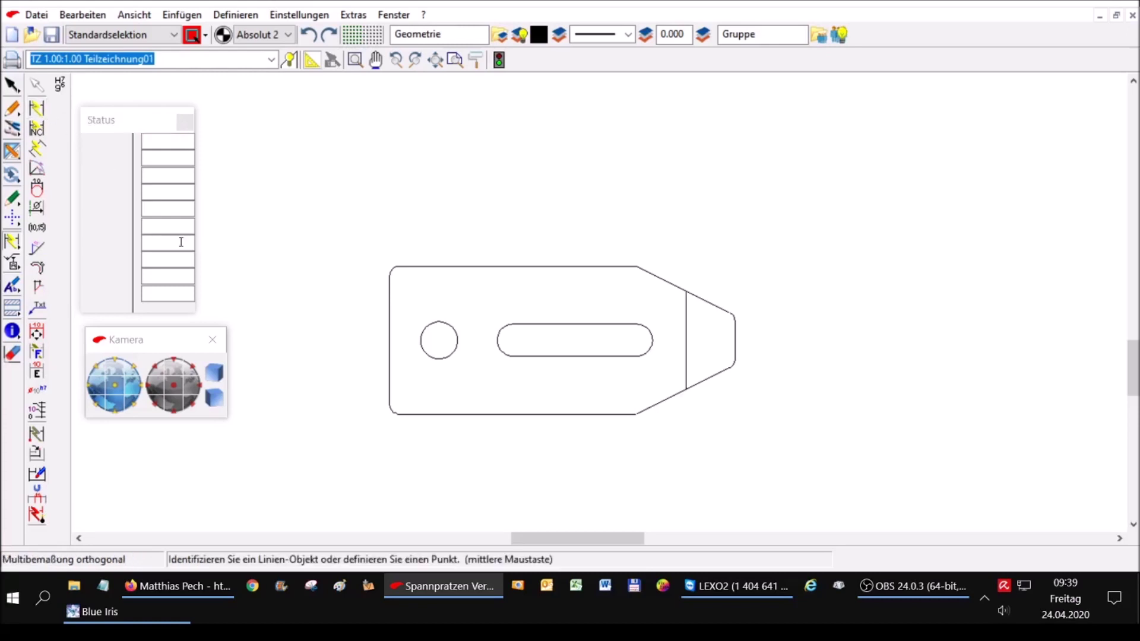
{"action": "left_click", "coordinate": [419, 415]}
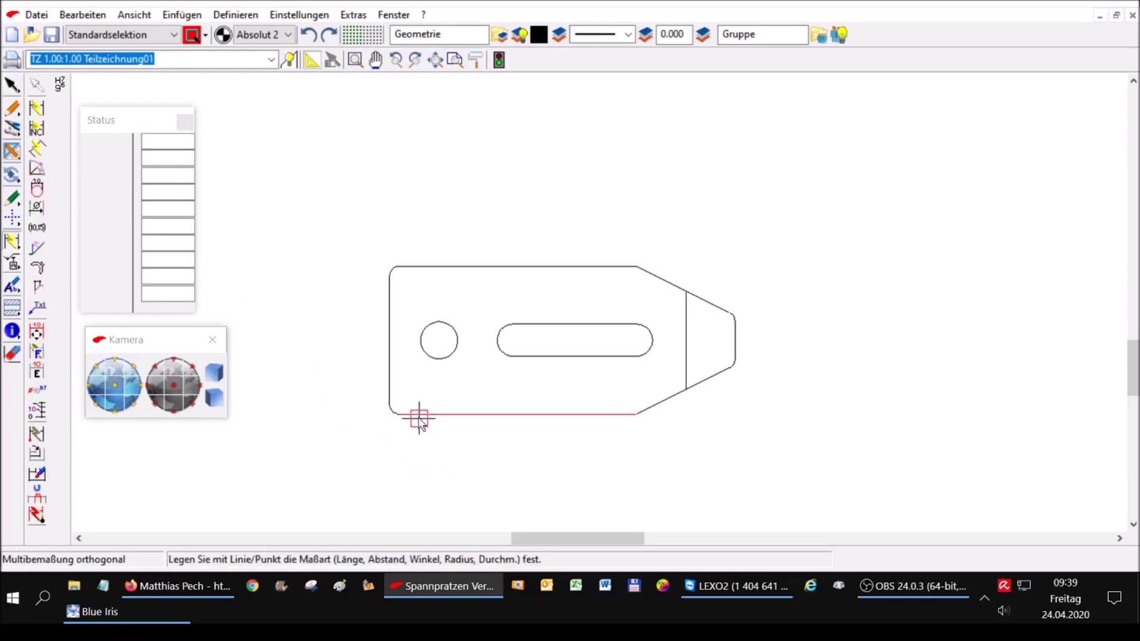
{"action": "left_click", "coordinate": [387, 387]}
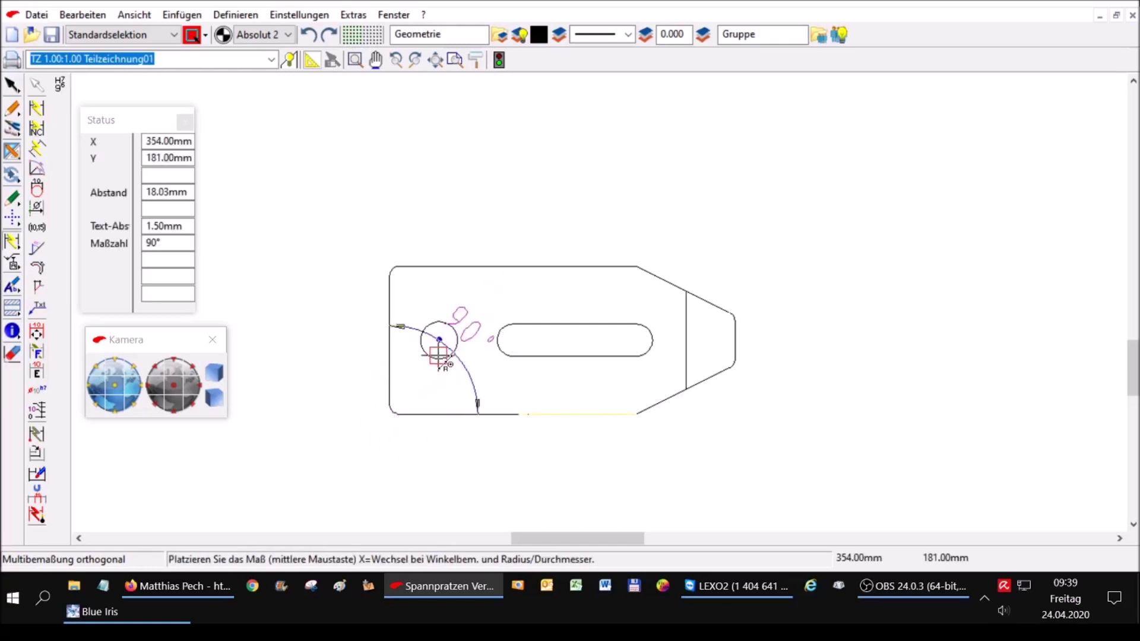
{"action": "right_click", "coordinate": [439, 355]}
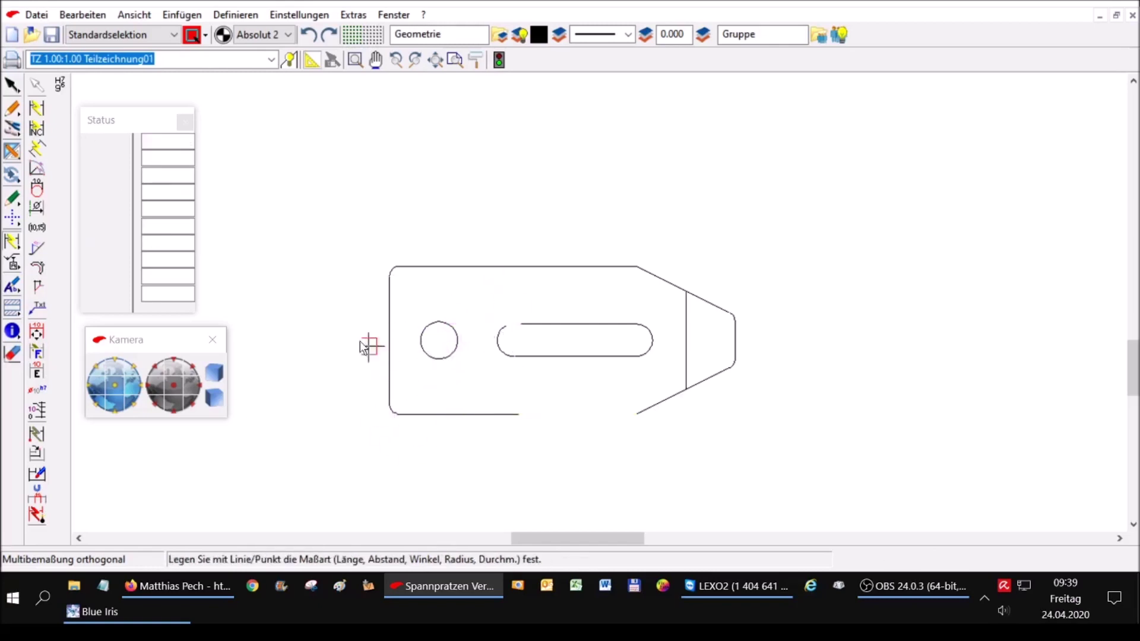
{"action": "left_click", "coordinate": [36, 127]}
- Abandon the NC dimension on the short claw's edges and zoom onto the longer claw
{"action": "left_click", "coordinate": [388, 365]}
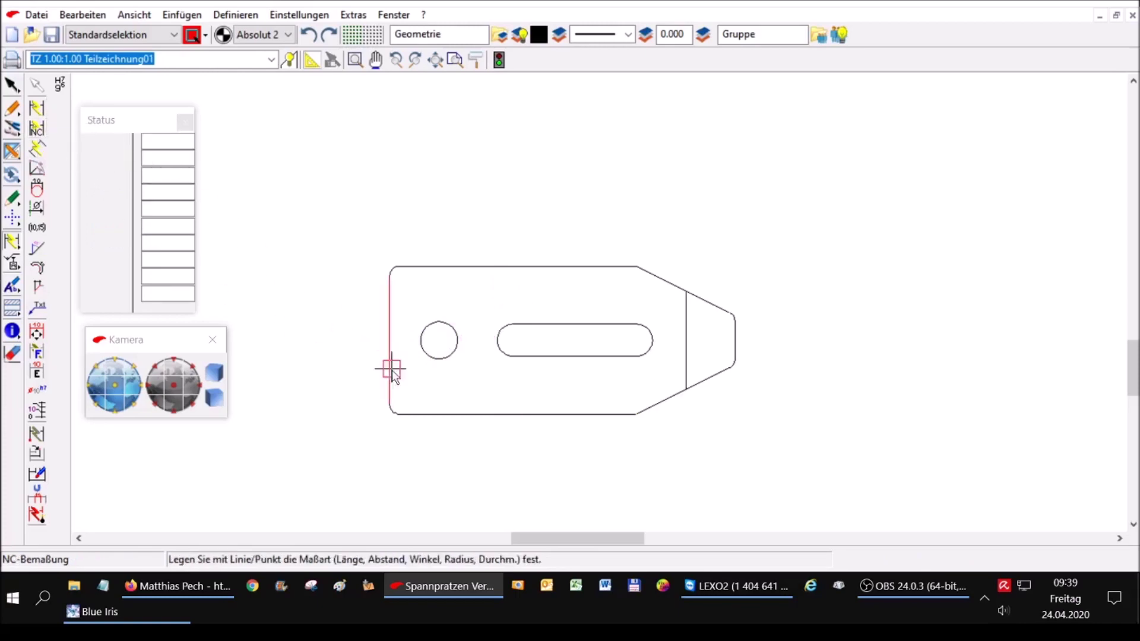
{"action": "left_click", "coordinate": [439, 413]}
{"action": "key", "text": "Escape"}
{"action": "scroll", "coordinate": [408, 426], "scroll_direction": "down", "scroll_amount": 2}
{"action": "scroll", "coordinate": [356, 415], "scroll_direction": "down", "scroll_amount": 2}
{"action": "scroll", "coordinate": [416, 267], "scroll_direction": "down", "scroll_amount": 2}
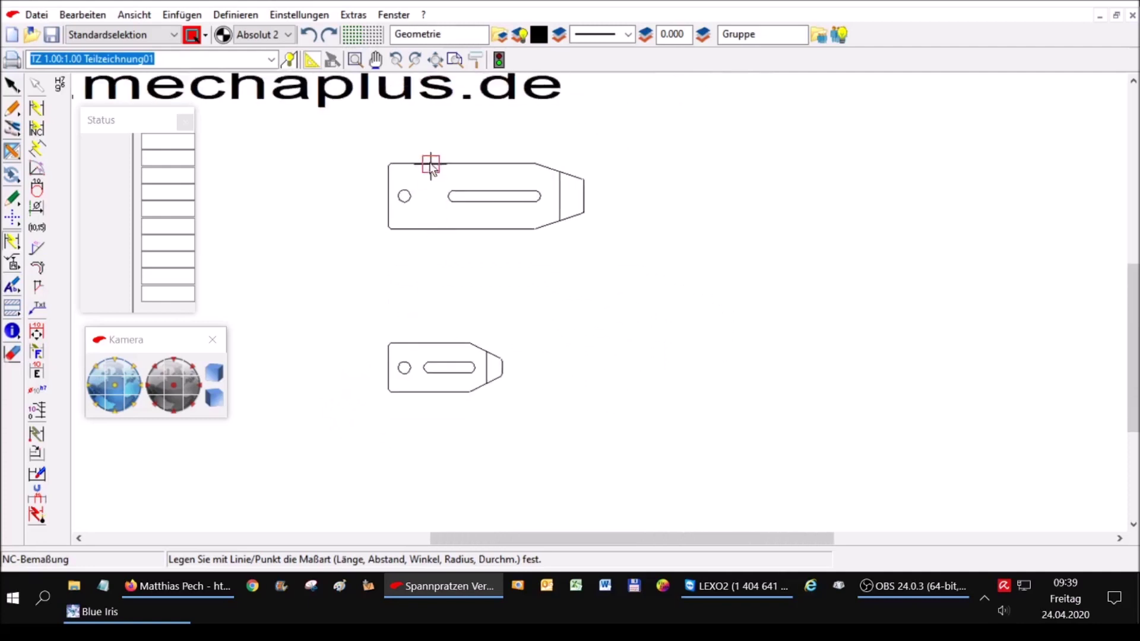
{"action": "scroll", "coordinate": [467, 157], "scroll_direction": "up", "scroll_amount": 3}
{"action": "scroll", "coordinate": [468, 157], "scroll_direction": "up", "scroll_amount": 1}
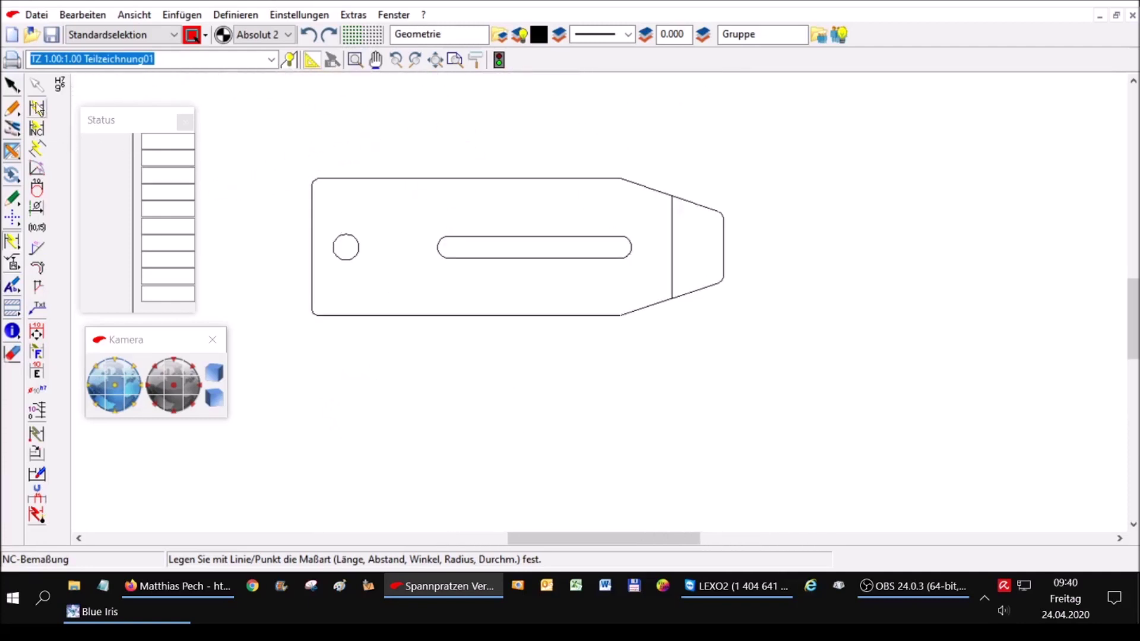
{"action": "left_click", "coordinate": [36, 108]}
- Add baseline dimensions from the bottom edge: 15 to the hole centre and 30 overall height
{"action": "left_click", "coordinate": [360, 315]}
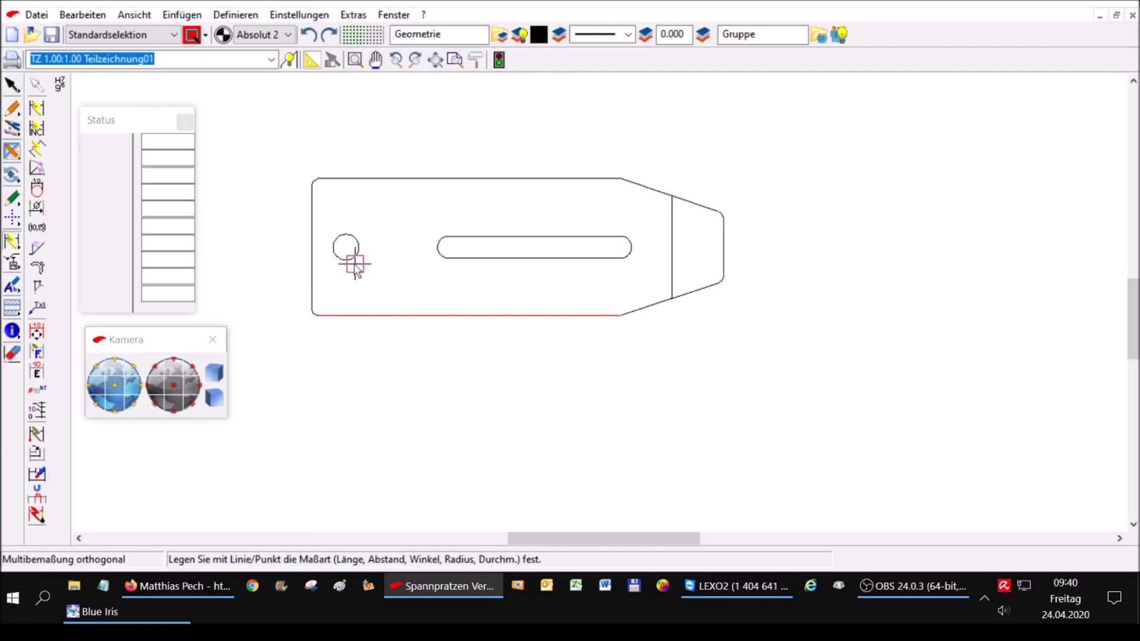
{"action": "key", "text": "Escape"}
{"action": "scroll", "coordinate": [704, 384], "scroll_direction": "down", "scroll_amount": 1}
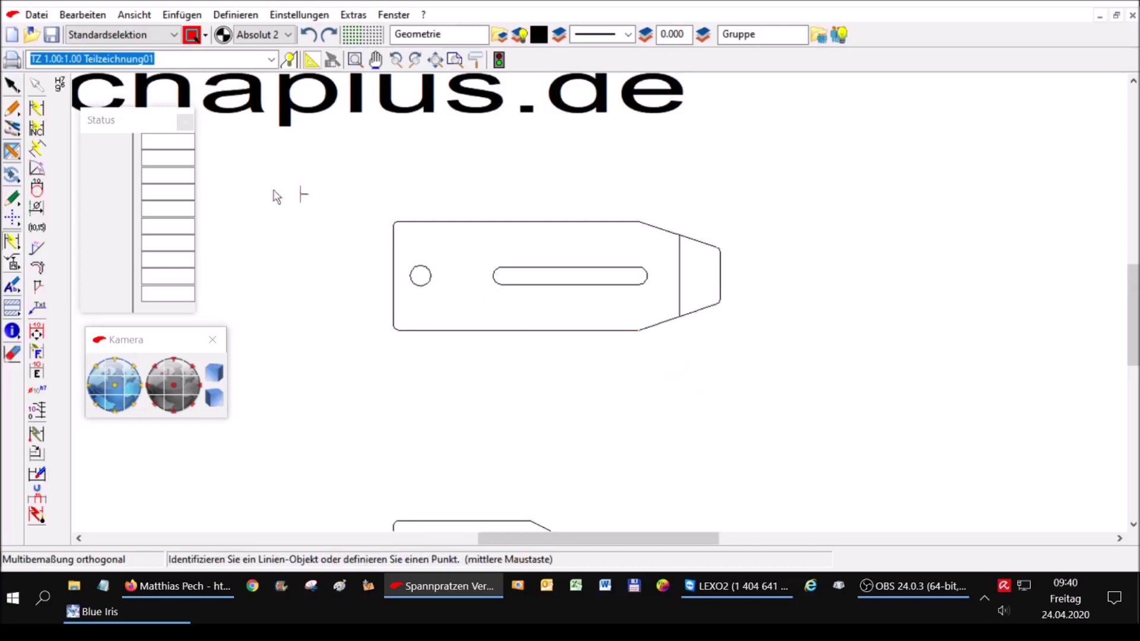
{"action": "scroll", "coordinate": [554, 125], "scroll_direction": "down", "scroll_amount": 1}
{"action": "scroll", "coordinate": [549, 132], "scroll_direction": "down", "scroll_amount": 1}
{"action": "scroll", "coordinate": [465, 366], "scroll_direction": "up", "scroll_amount": 1}
{"action": "scroll", "coordinate": [407, 400], "scroll_direction": "up", "scroll_amount": 1}
{"action": "scroll", "coordinate": [407, 399], "scroll_direction": "up", "scroll_amount": 1}
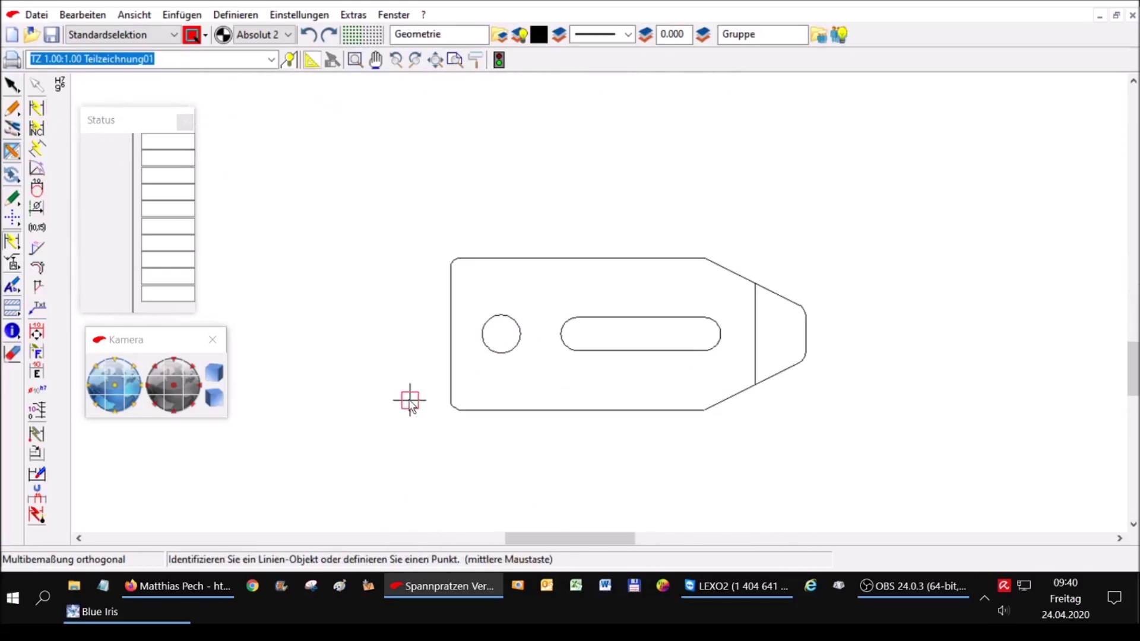
{"action": "left_click", "coordinate": [500, 415]}
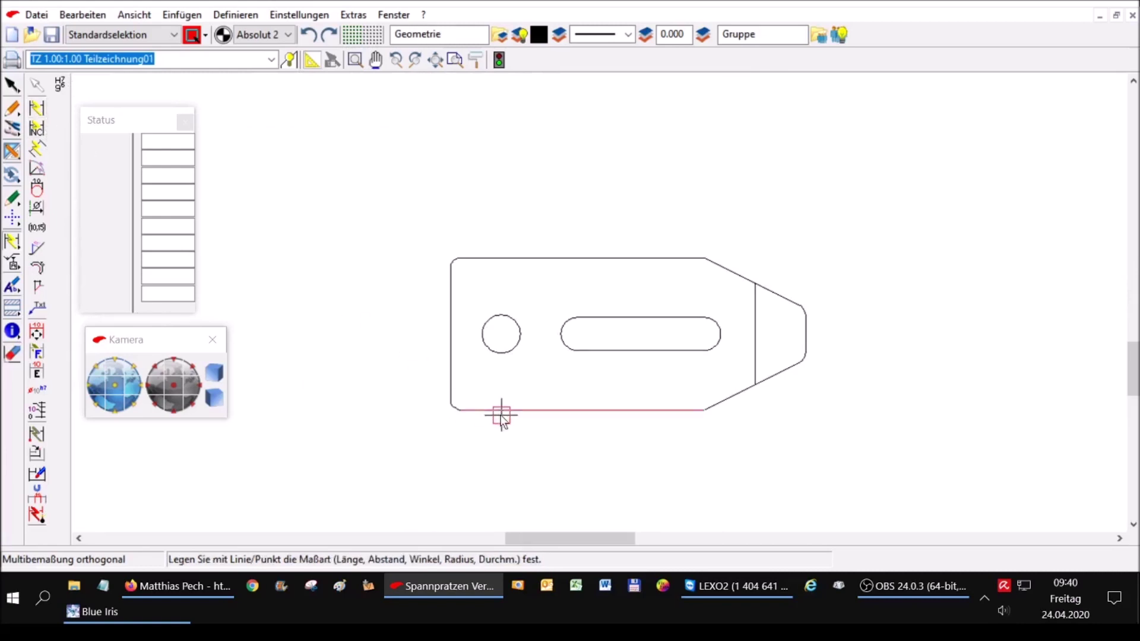
{"action": "left_click", "coordinate": [500, 341]}
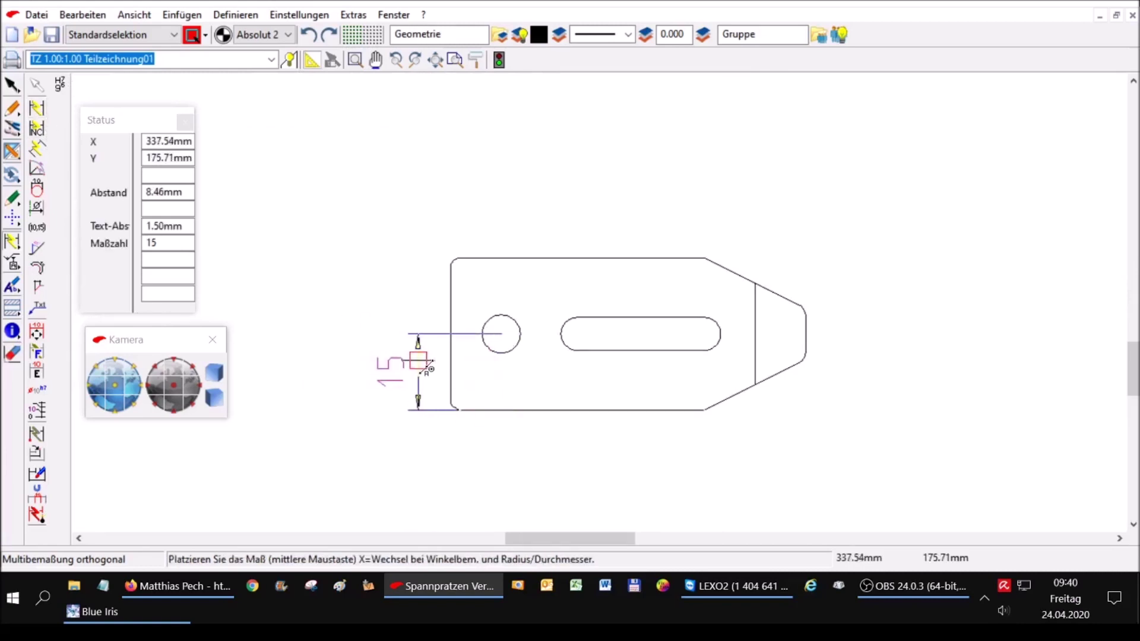
{"action": "left_click", "coordinate": [423, 360]}
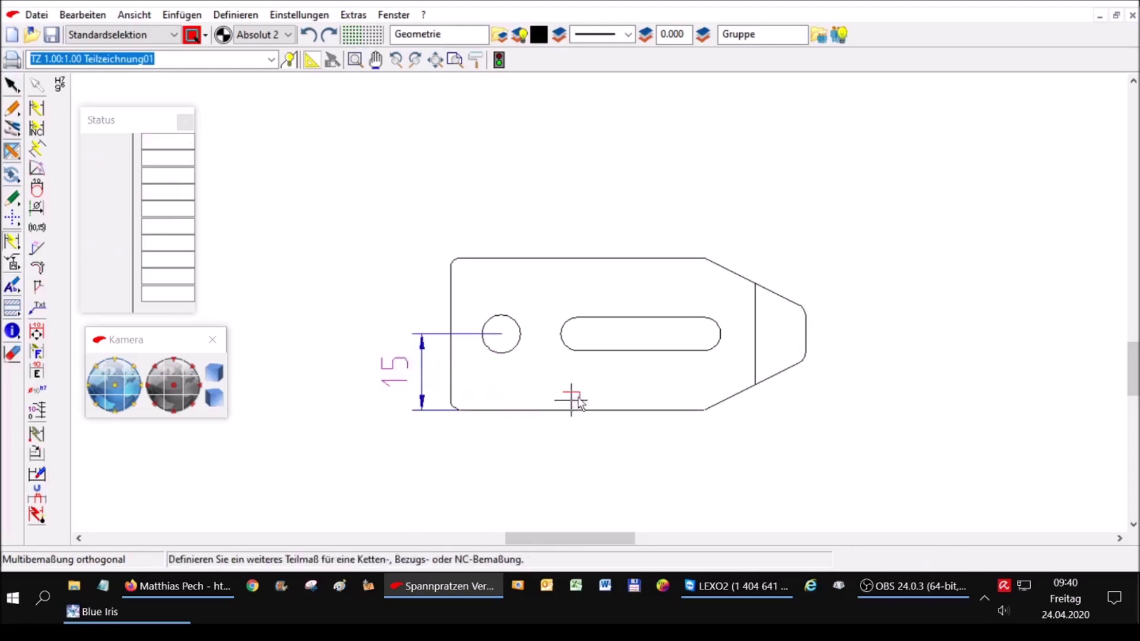
{"action": "left_click", "coordinate": [506, 259]}
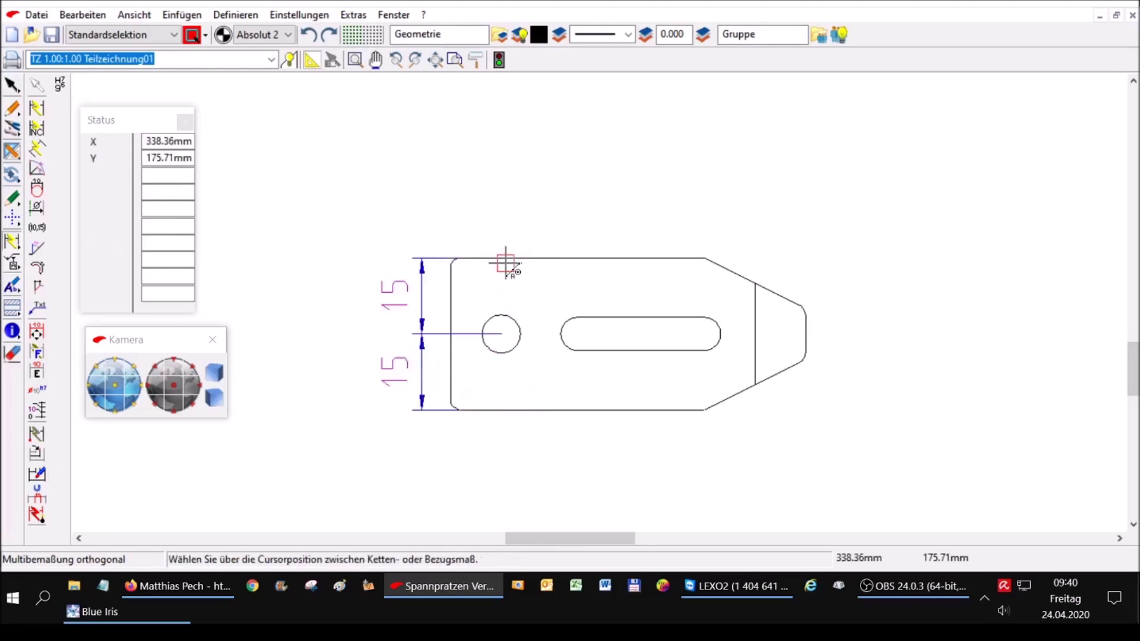
{"action": "left_click", "coordinate": [277, 475]}
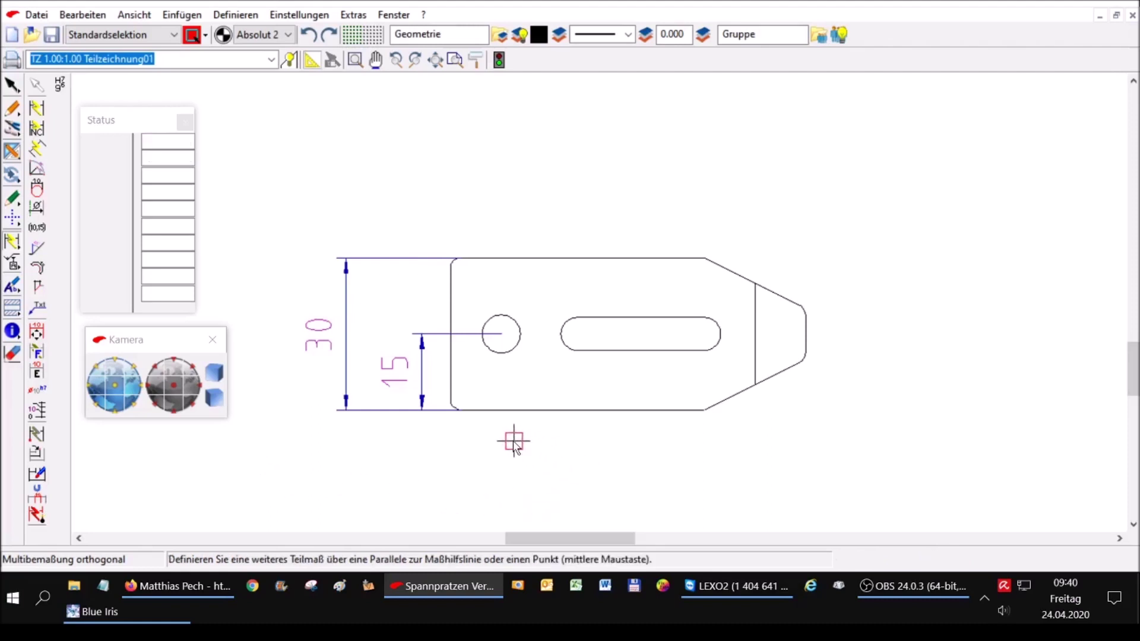
- Dimension the hole diameter as Ø7.5, then open the Einstellungen menu
{"action": "left_click", "coordinate": [38, 113]}
{"action": "left_click", "coordinate": [509, 360]}
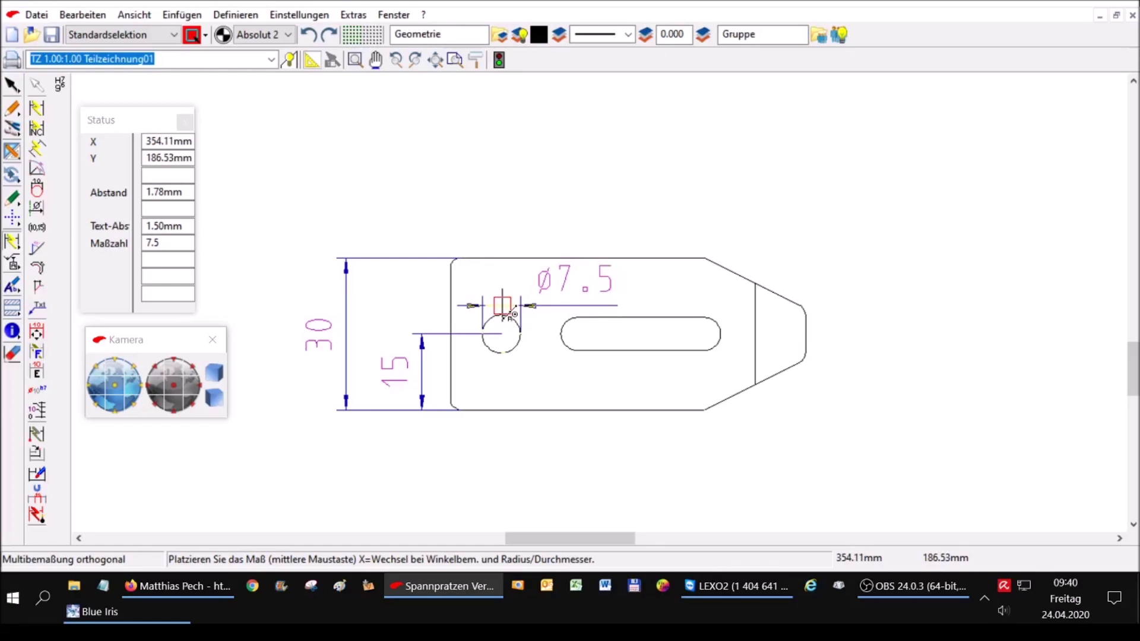
{"action": "left_click", "coordinate": [503, 306]}
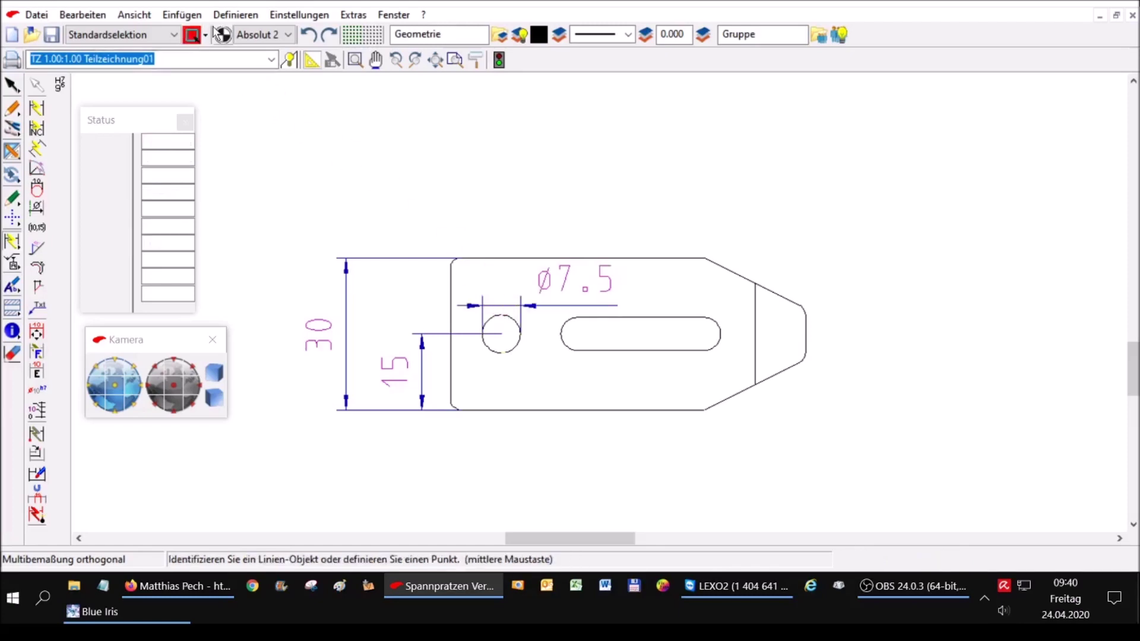
{"action": "left_click", "coordinate": [298, 19]}
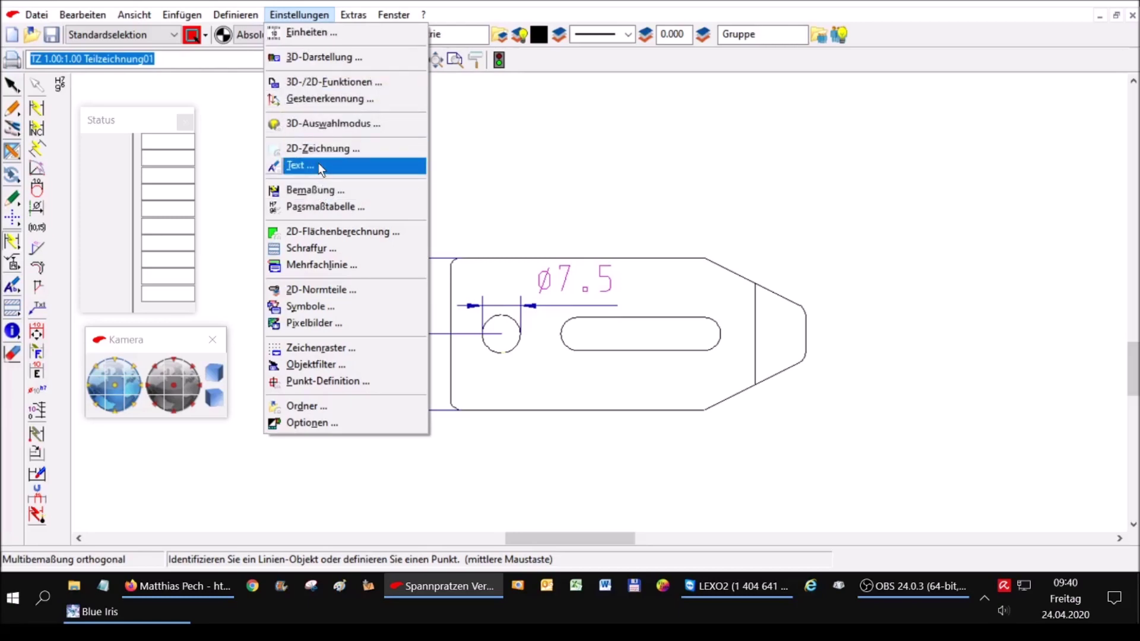
- Review the Maßgeometrie tab of the dimension settings and close it unchanged
{"action": "left_click", "coordinate": [318, 190]}
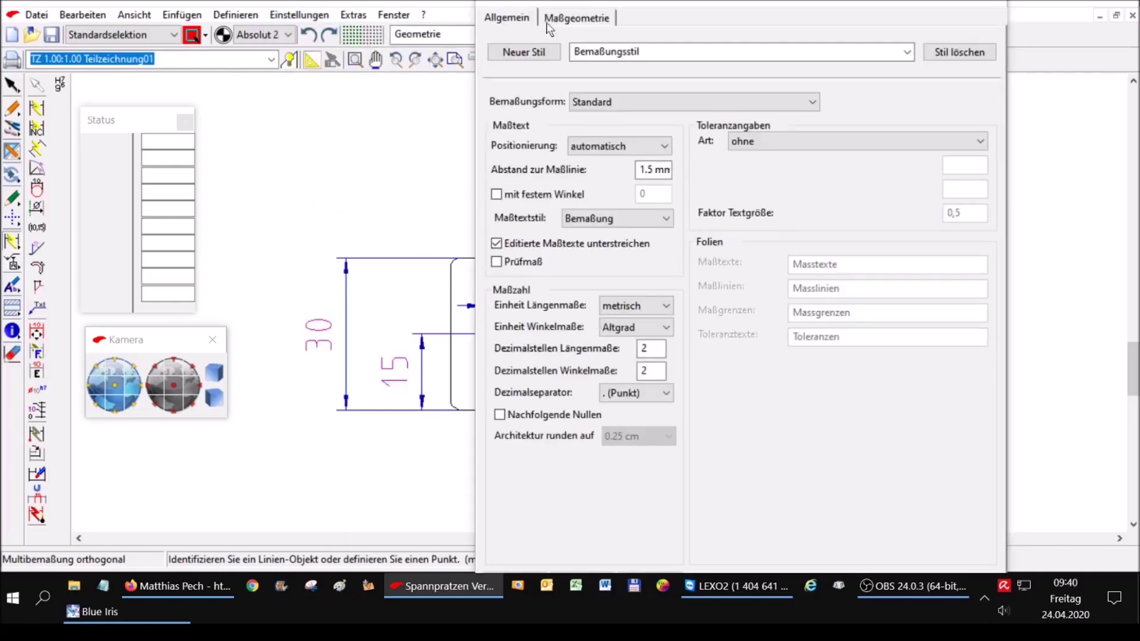
{"action": "left_click", "coordinate": [588, 19]}
{"action": "type", "text": "5"}
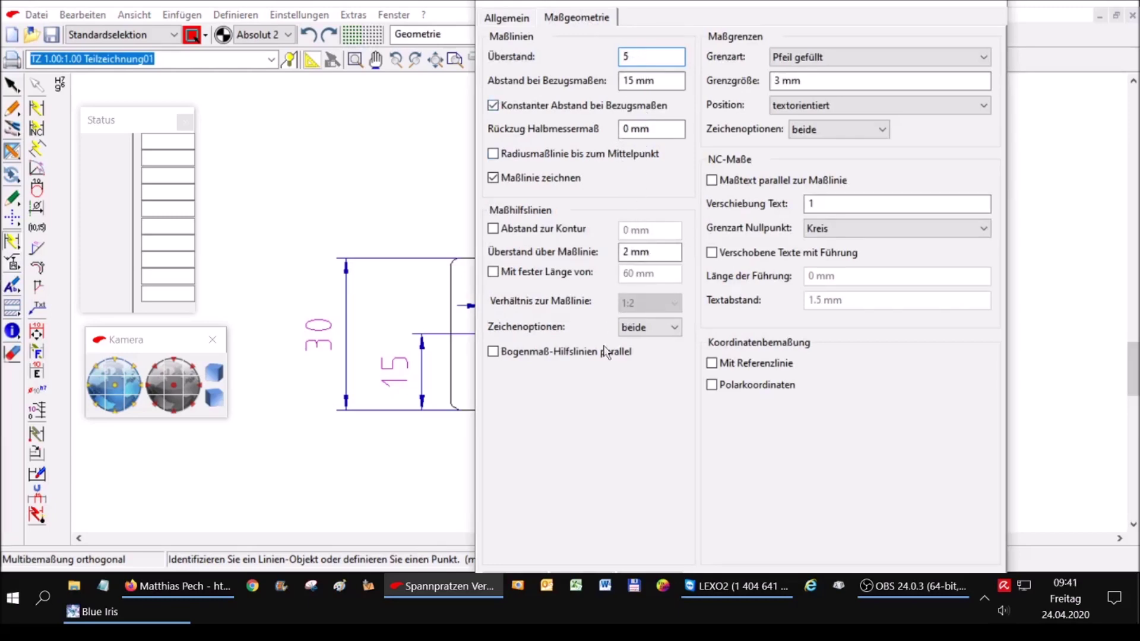
{"action": "key", "text": "Return"}
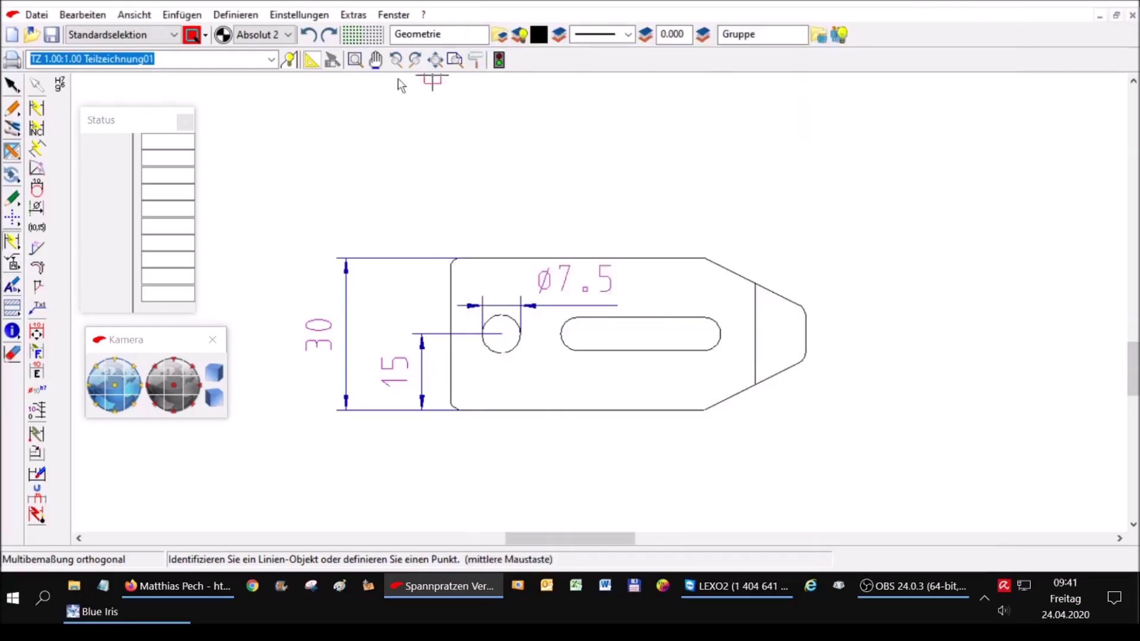
- Review the text settings' reference and position number styles tab
{"action": "left_click", "coordinate": [298, 15]}
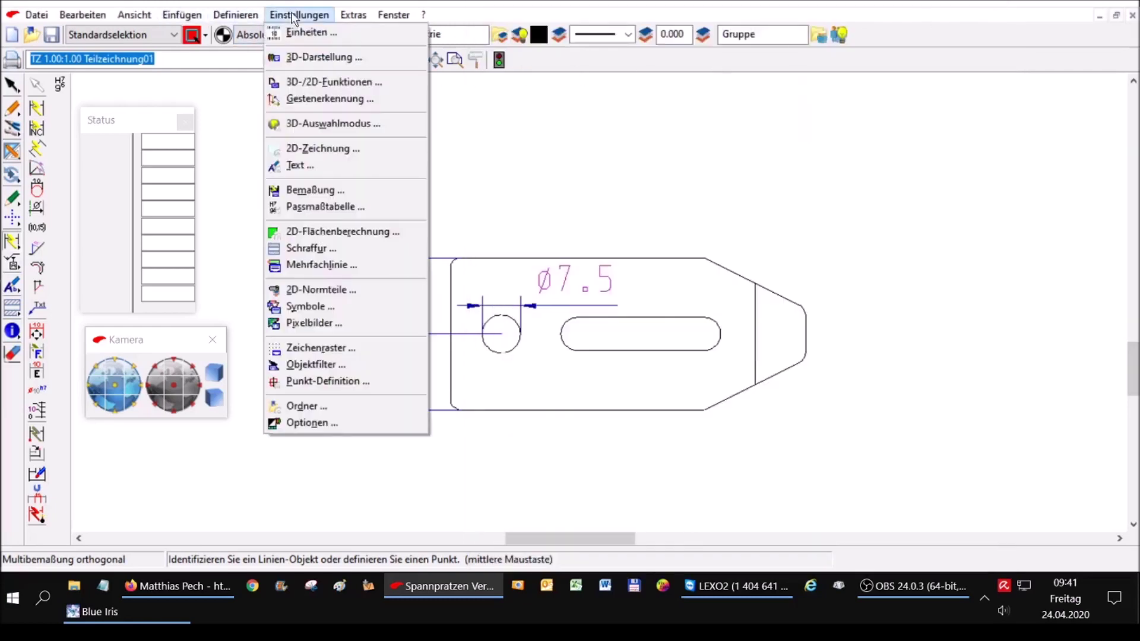
{"action": "left_click", "coordinate": [301, 166]}
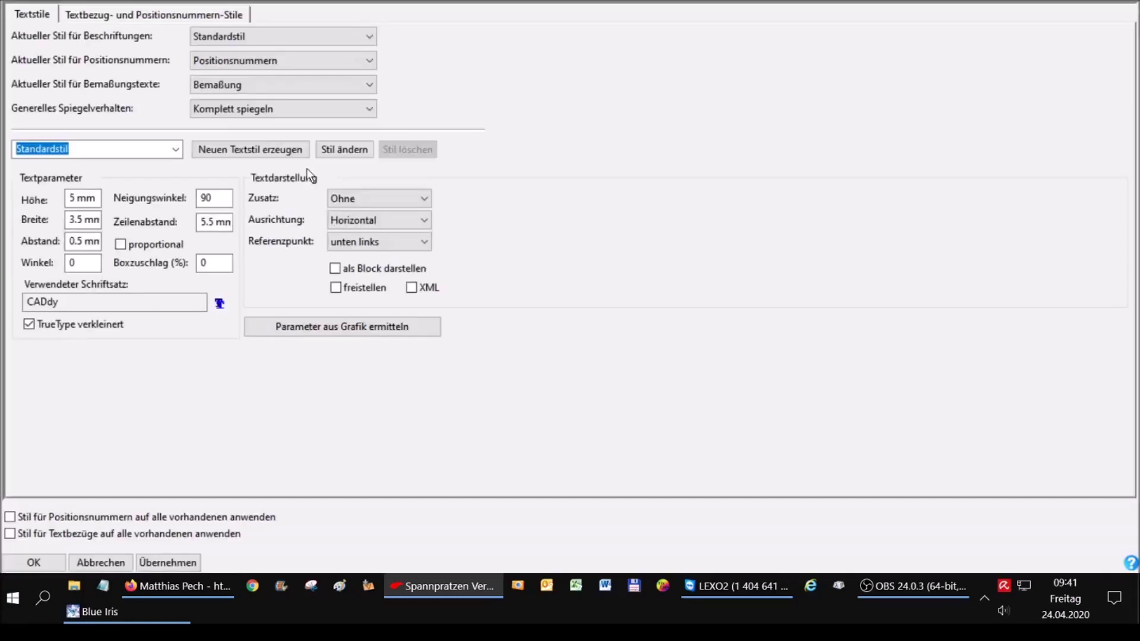
{"action": "left_click", "coordinate": [188, 17]}
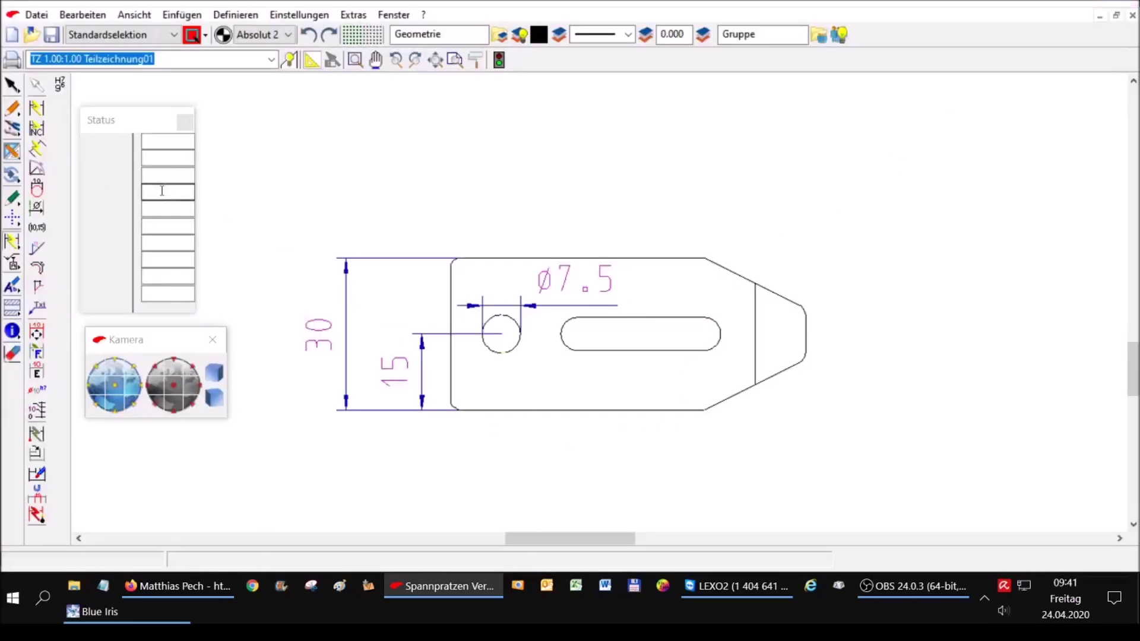
- Dimension from the claw's left edge to the chamfer (60) and to the tip (70) as baselines
{"action": "left_click", "coordinate": [37, 109]}
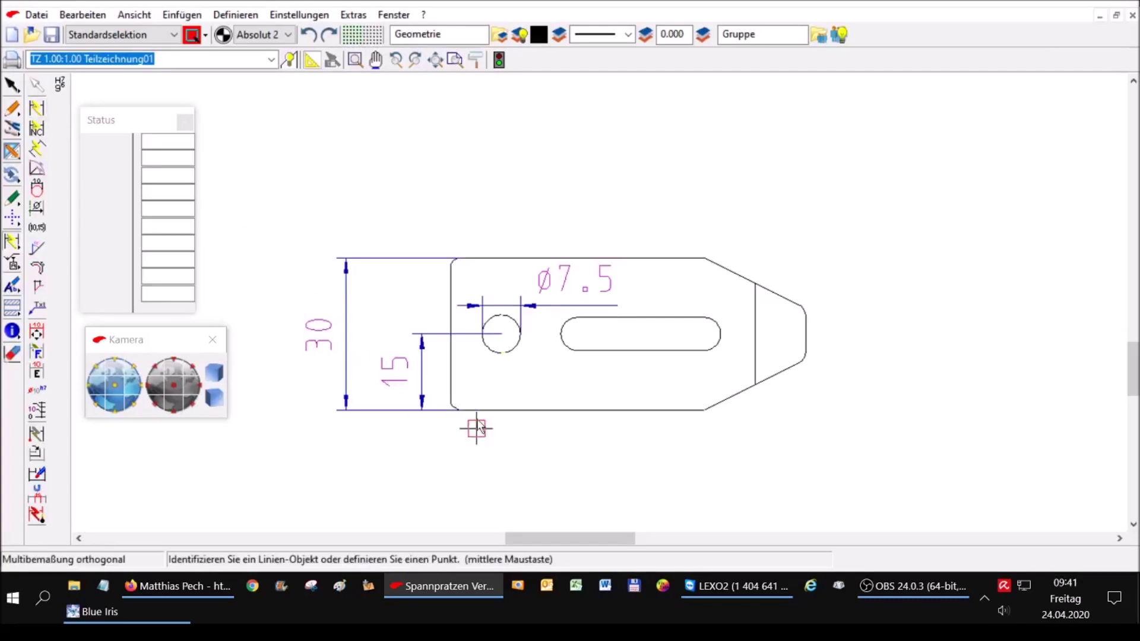
{"action": "left_click", "coordinate": [453, 374]}
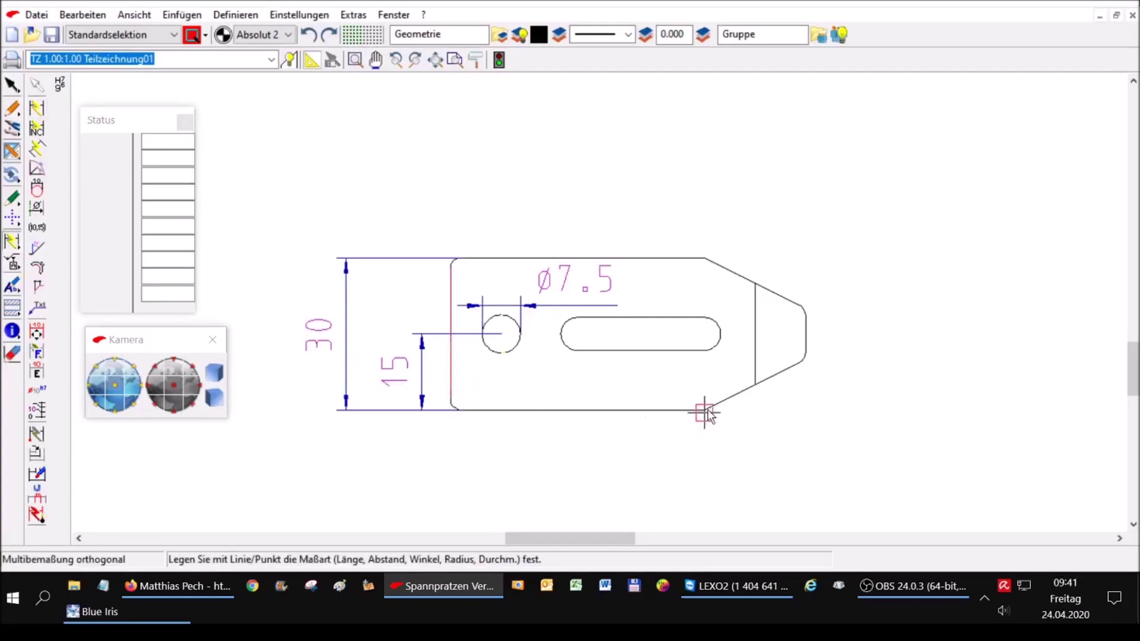
{"action": "left_click", "coordinate": [753, 349]}
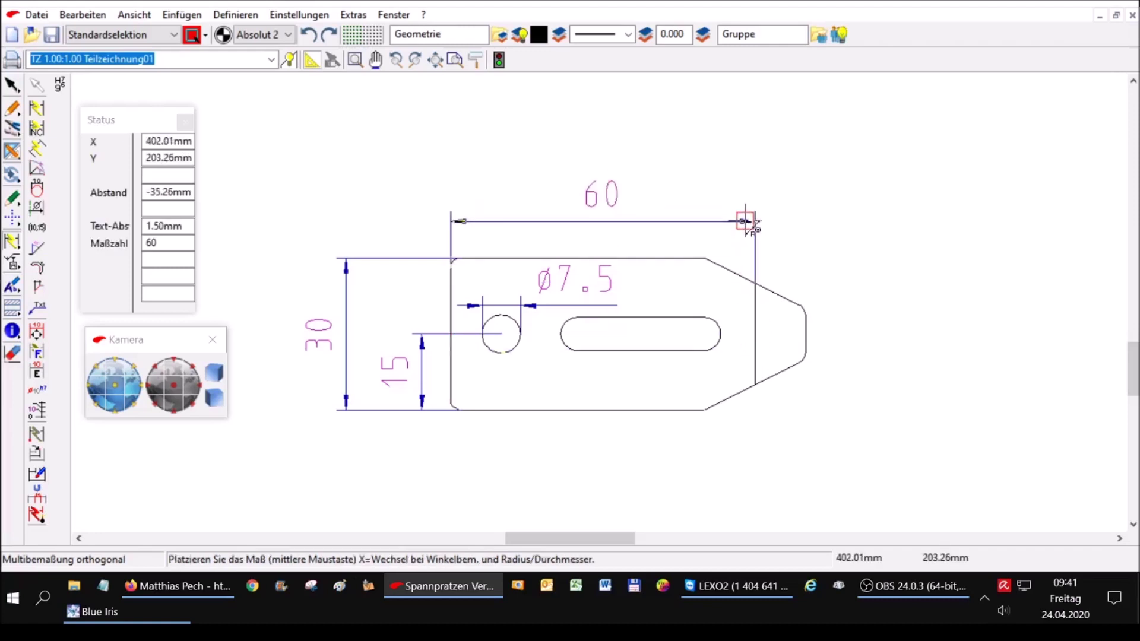
{"action": "left_click", "coordinate": [746, 221]}
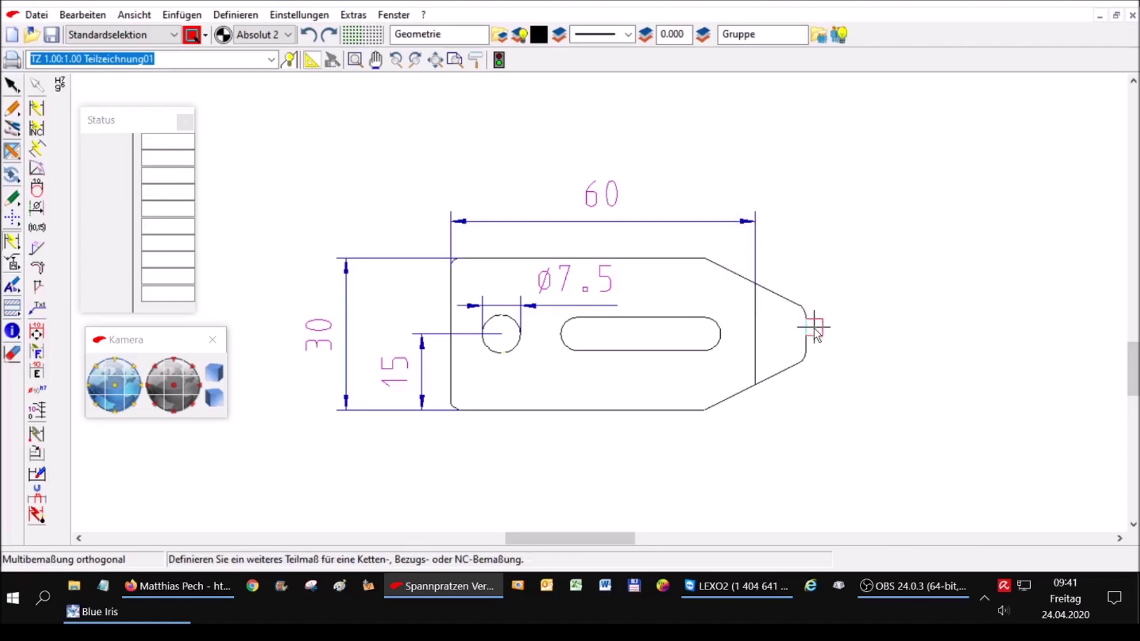
{"action": "left_click", "coordinate": [814, 326]}
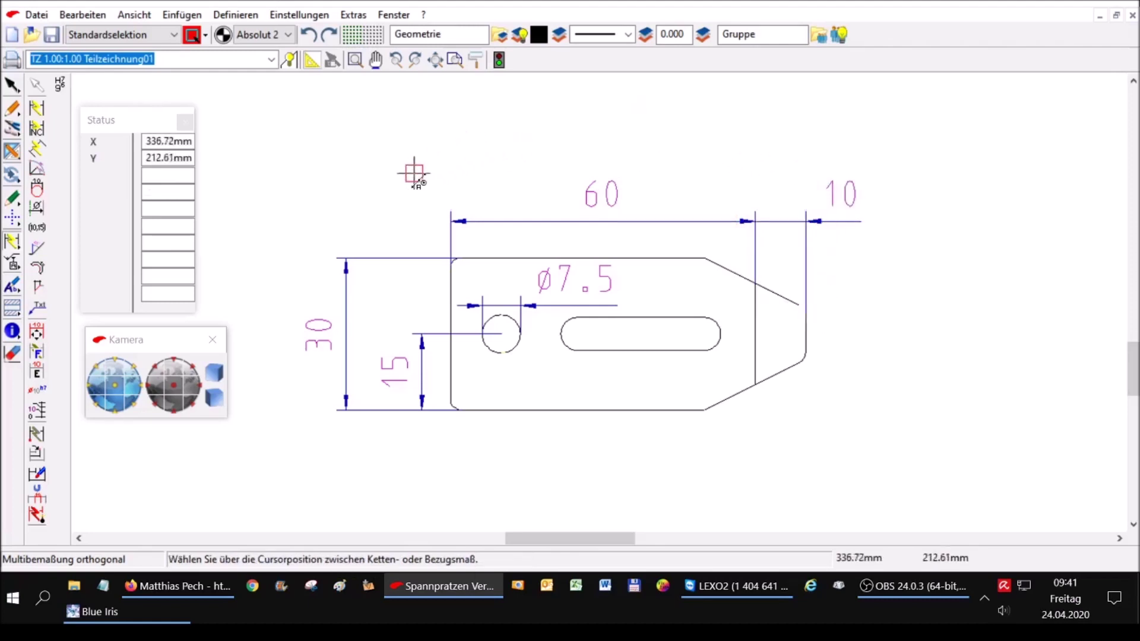
{"action": "left_click", "coordinate": [459, 106]}
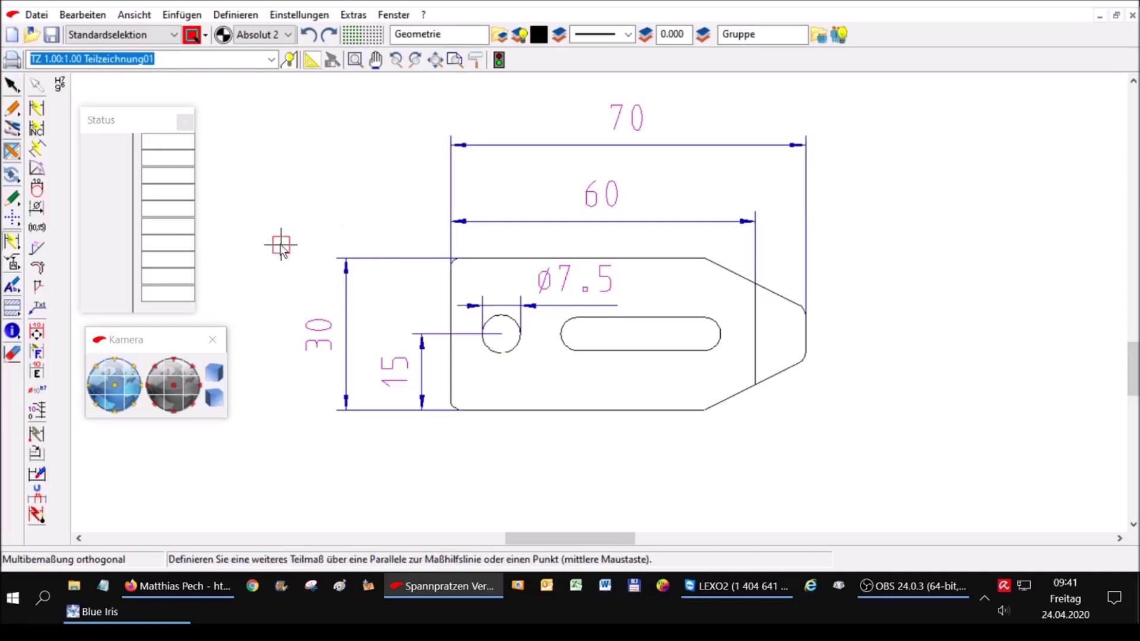
{"action": "scroll", "coordinate": [380, 329], "scroll_direction": "down", "scroll_amount": 1}
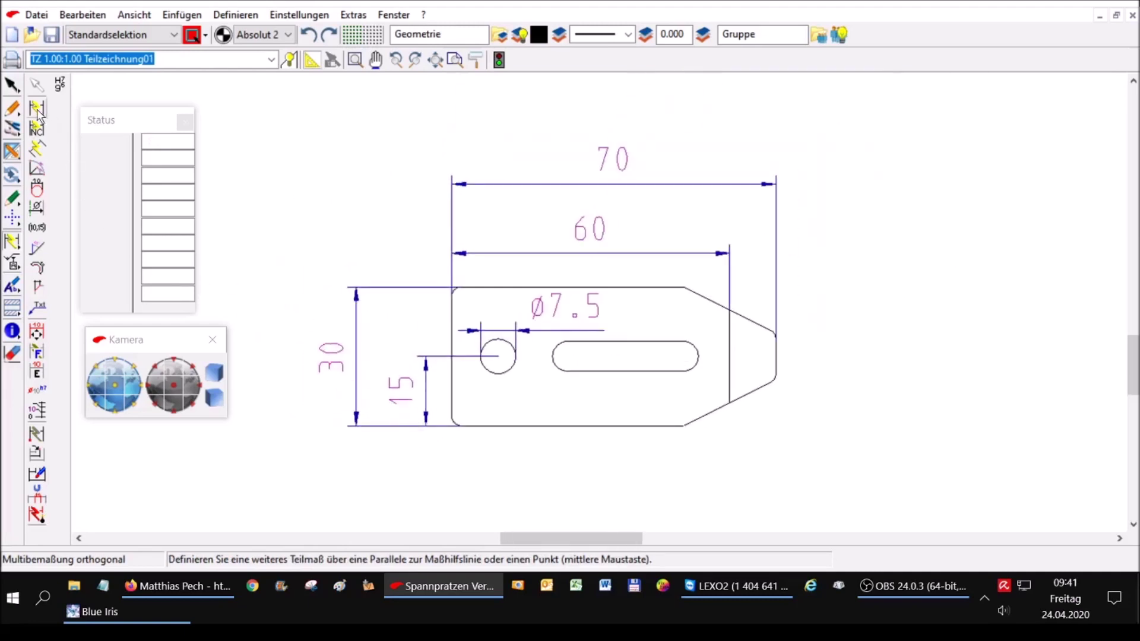
- Label the rounded tip and the lower-left corner each with an R2 radius dimension
{"action": "left_click", "coordinate": [37, 110]}
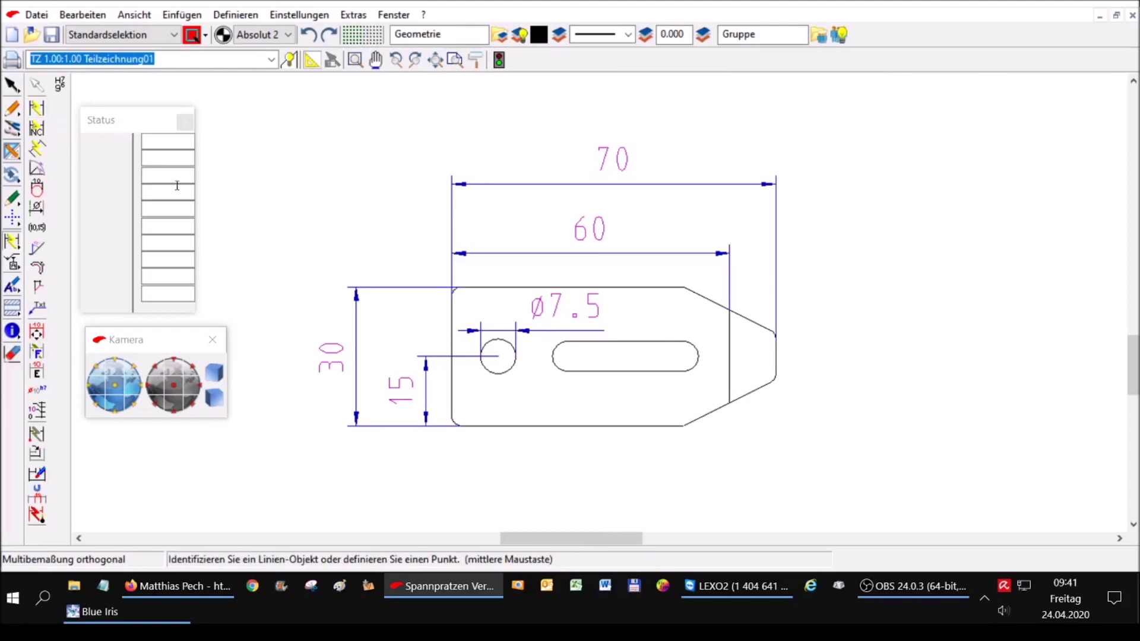
{"action": "left_click", "coordinate": [782, 387]}
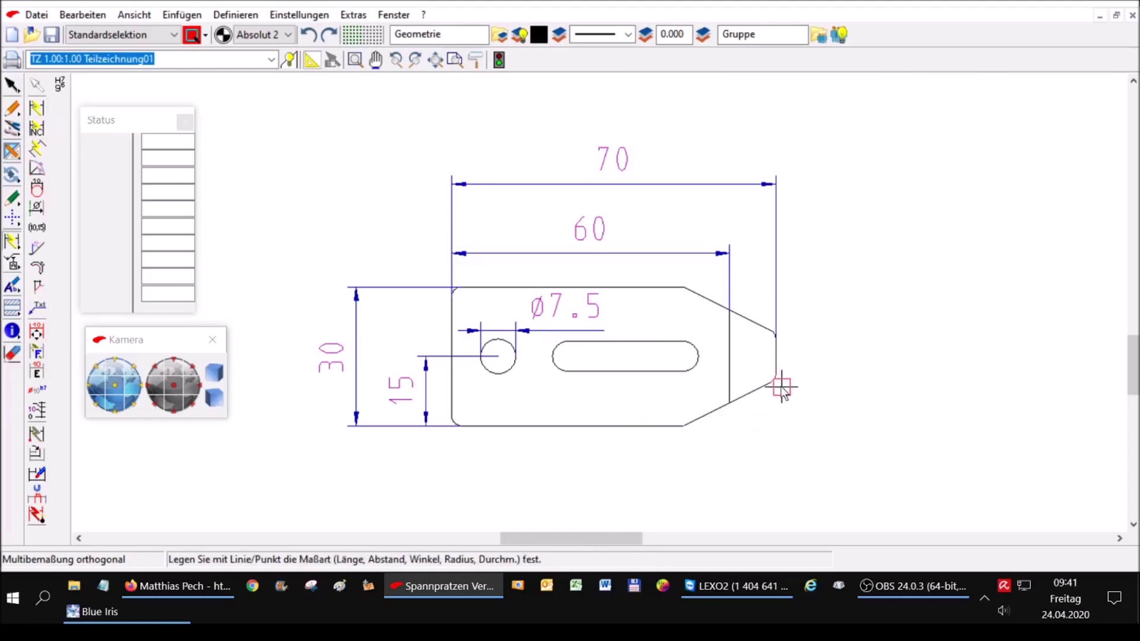
{"action": "left_click", "coordinate": [781, 387]}
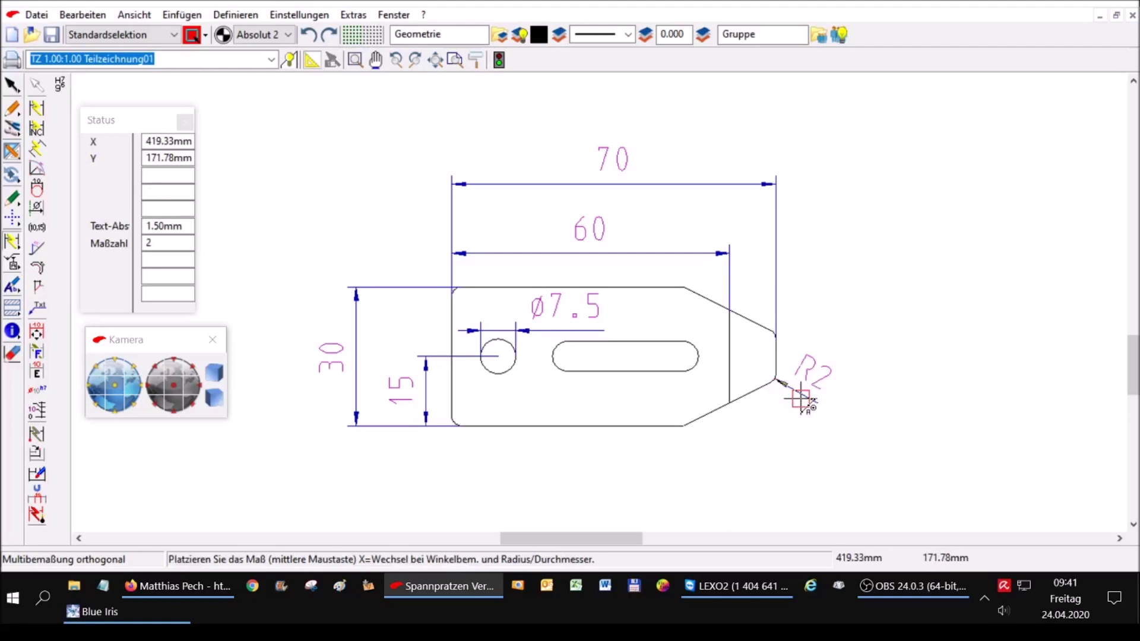
{"action": "left_click", "coordinate": [801, 399]}
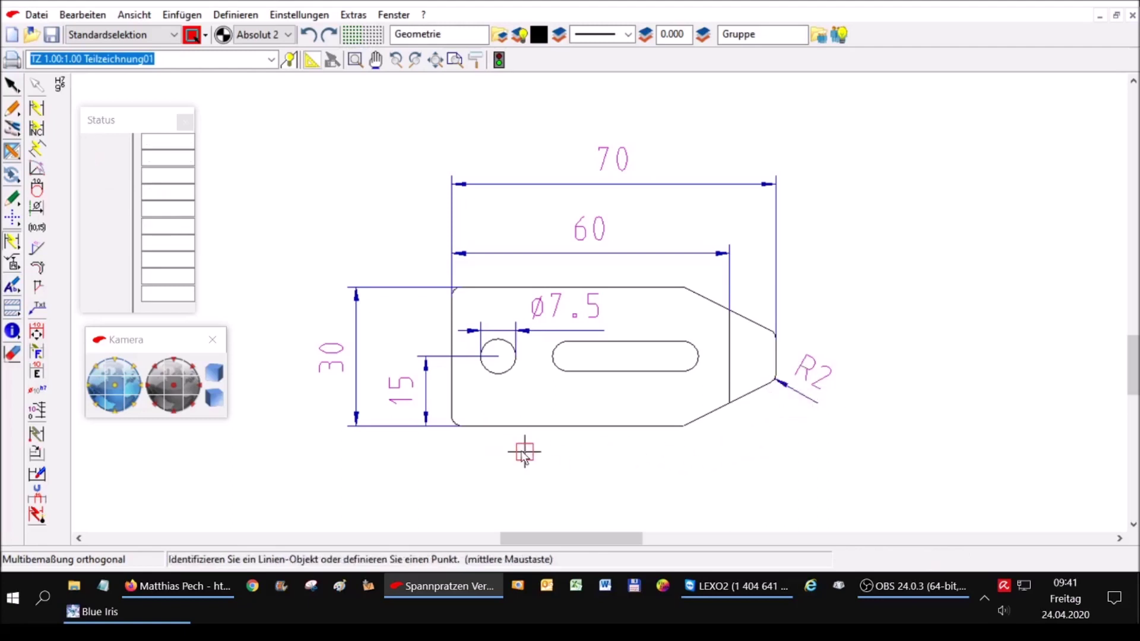
{"action": "left_click", "coordinate": [460, 417]}
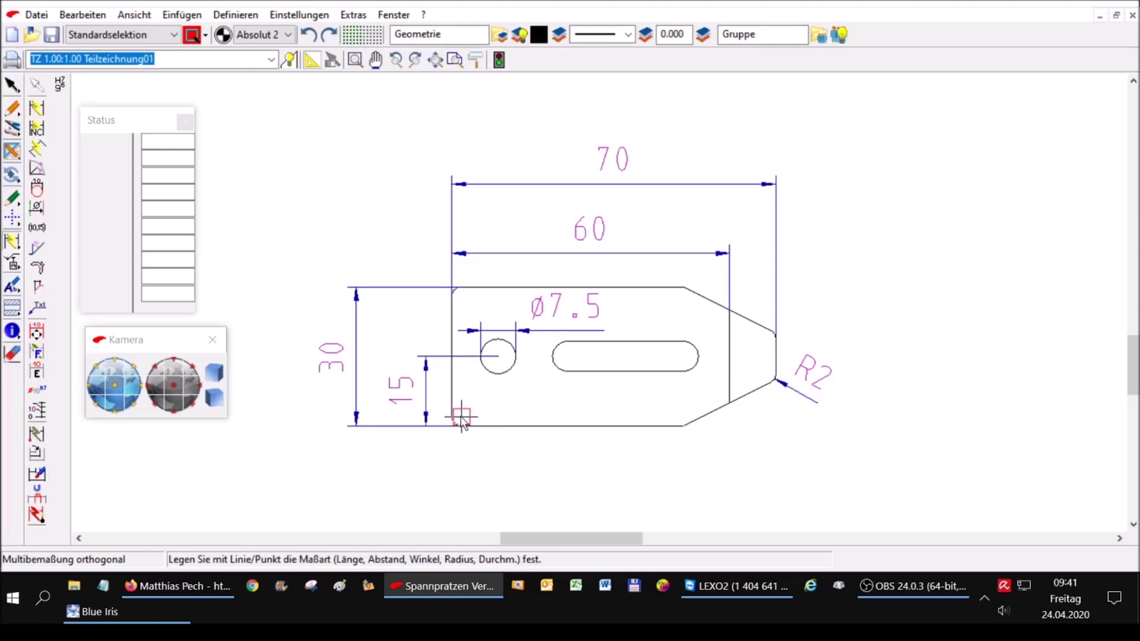
{"action": "left_click", "coordinate": [467, 418]}
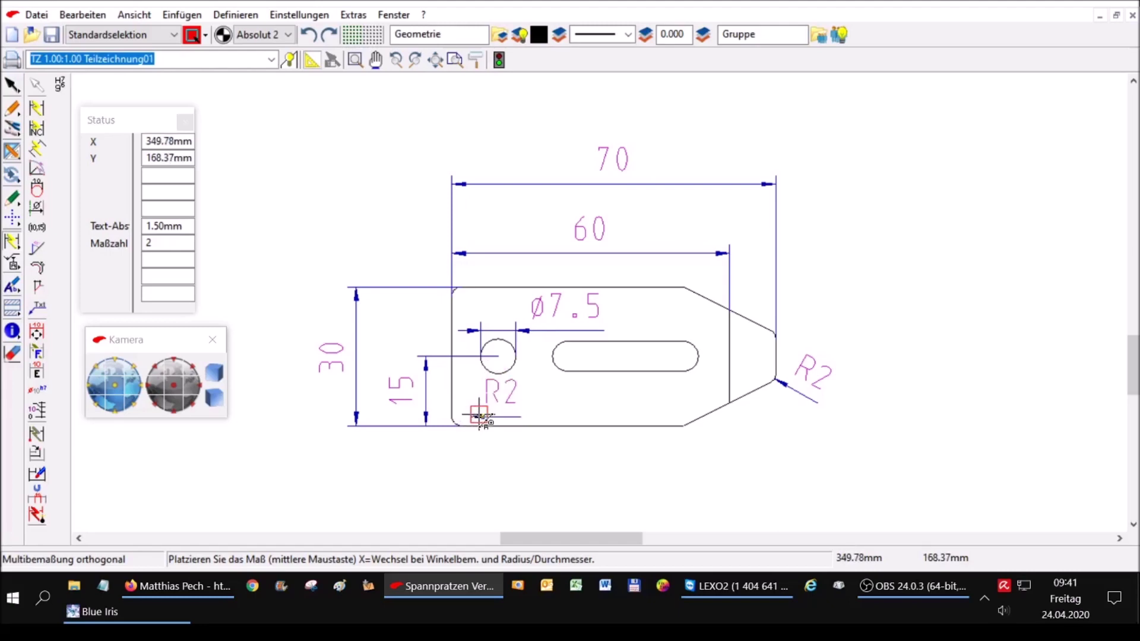
{"action": "left_click", "coordinate": [475, 411]}
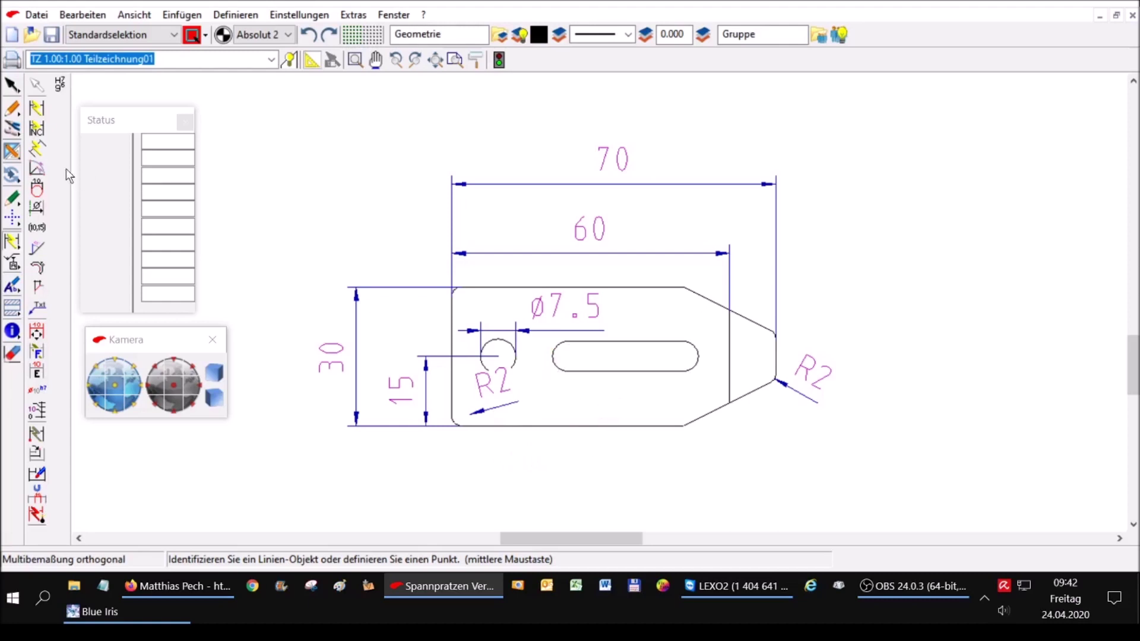
- Add a vertical 6.5 dimension from the top edge to the slot's lower edge
{"action": "left_click", "coordinate": [609, 374]}
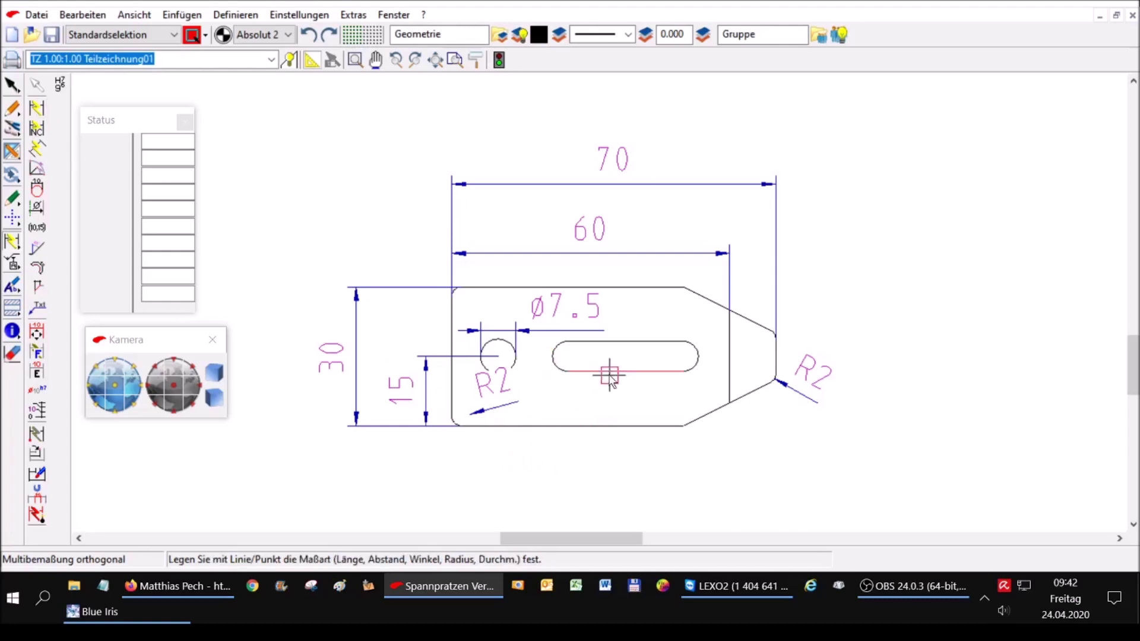
{"action": "left_click", "coordinate": [625, 343]}
{"action": "left_click", "coordinate": [658, 374]}
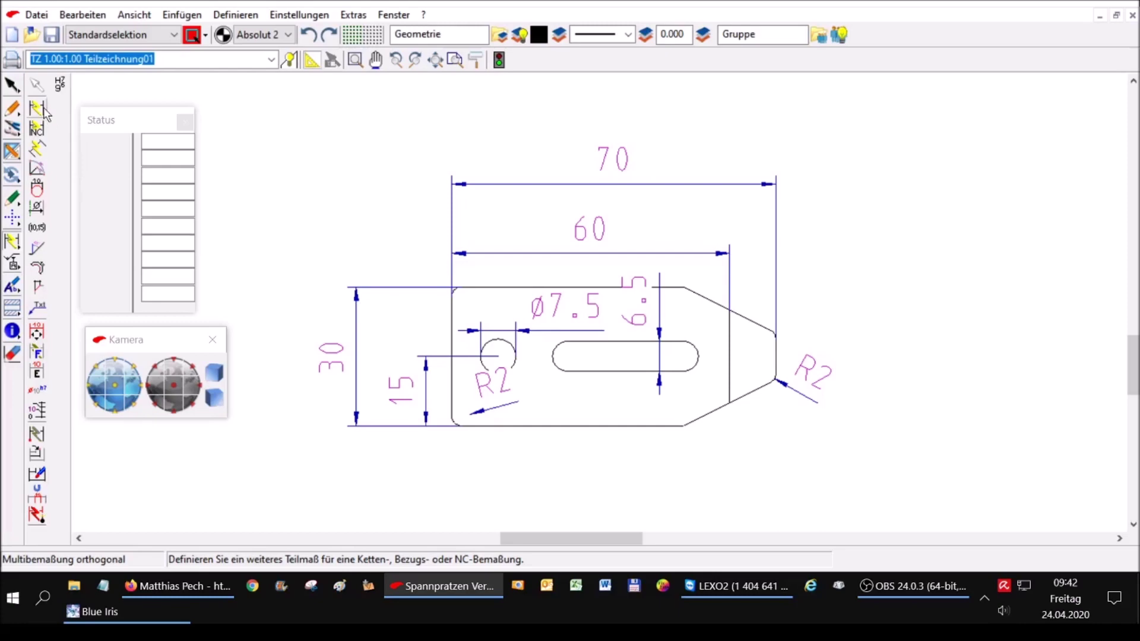
- Dimension the slot length as 25 below the slot
{"action": "middle_click", "coordinate": [75, 143]}
{"action": "left_click", "coordinate": [550, 359]}
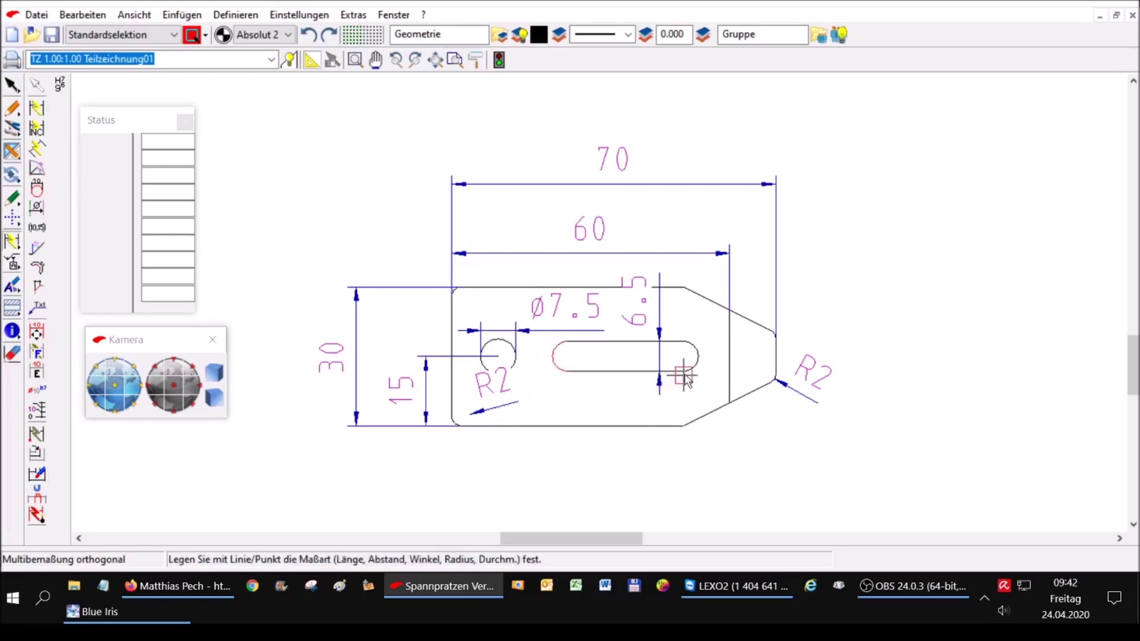
{"action": "left_click", "coordinate": [704, 362]}
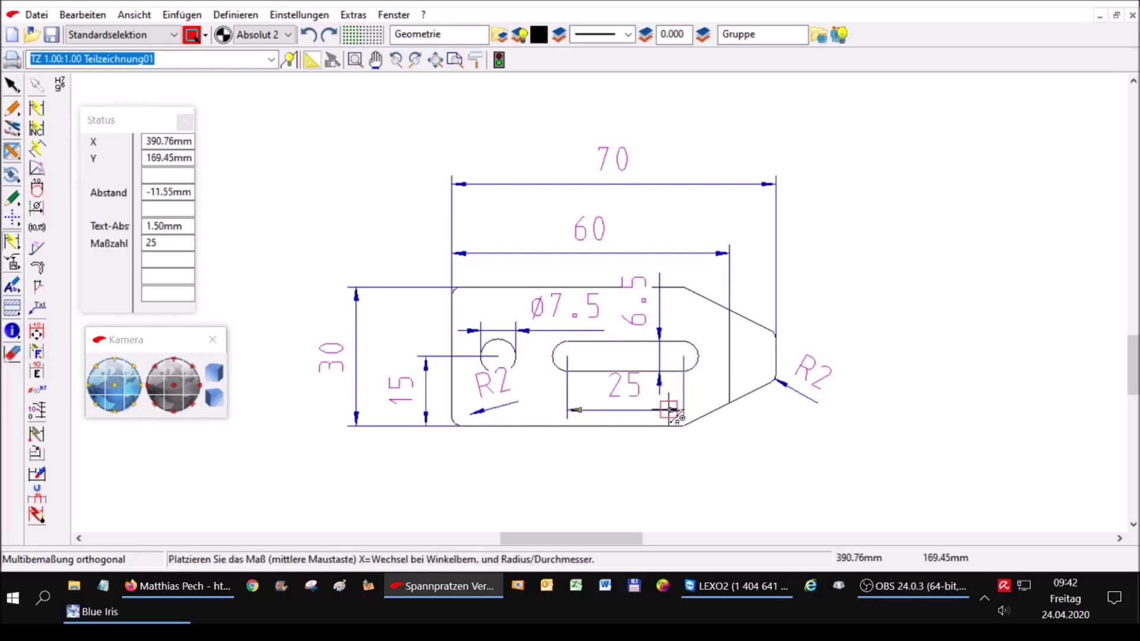
{"action": "left_click", "coordinate": [675, 416]}
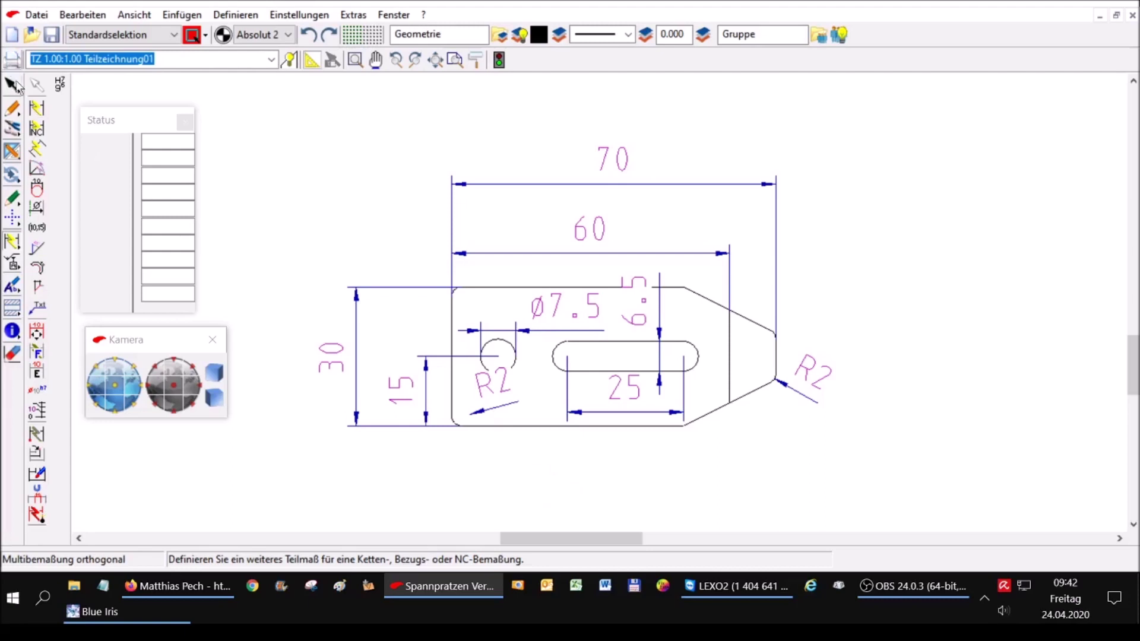
- Attempt an angle between the bottom edge and chamfer, discarding the 206.57° preview
{"action": "left_click", "coordinate": [40, 114]}
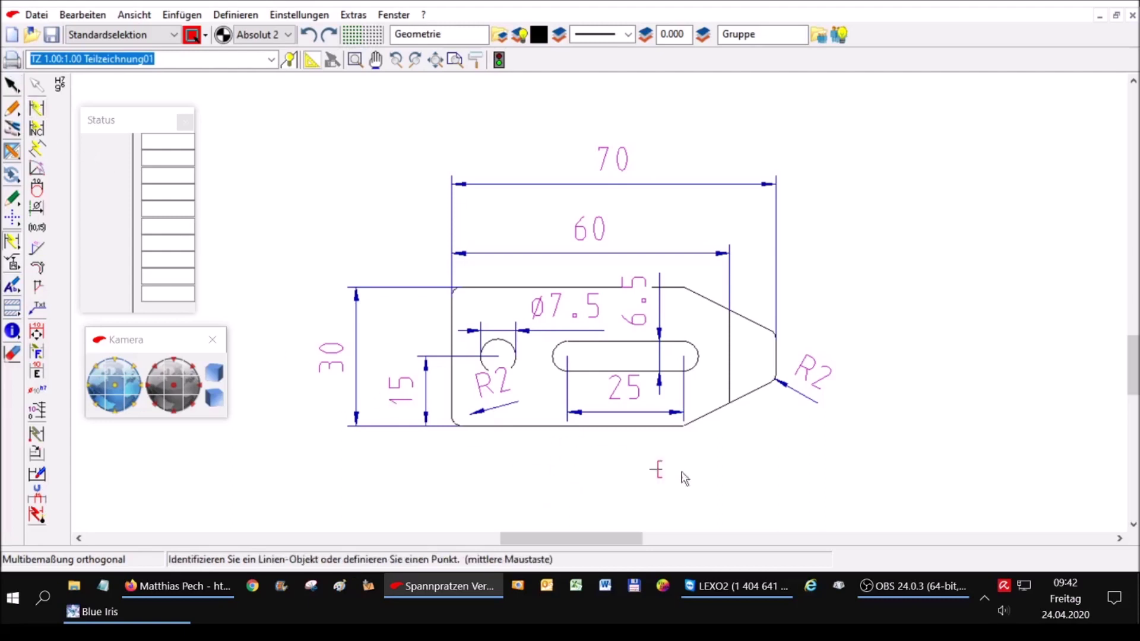
{"action": "left_click", "coordinate": [656, 425]}
{"action": "left_click", "coordinate": [712, 413]}
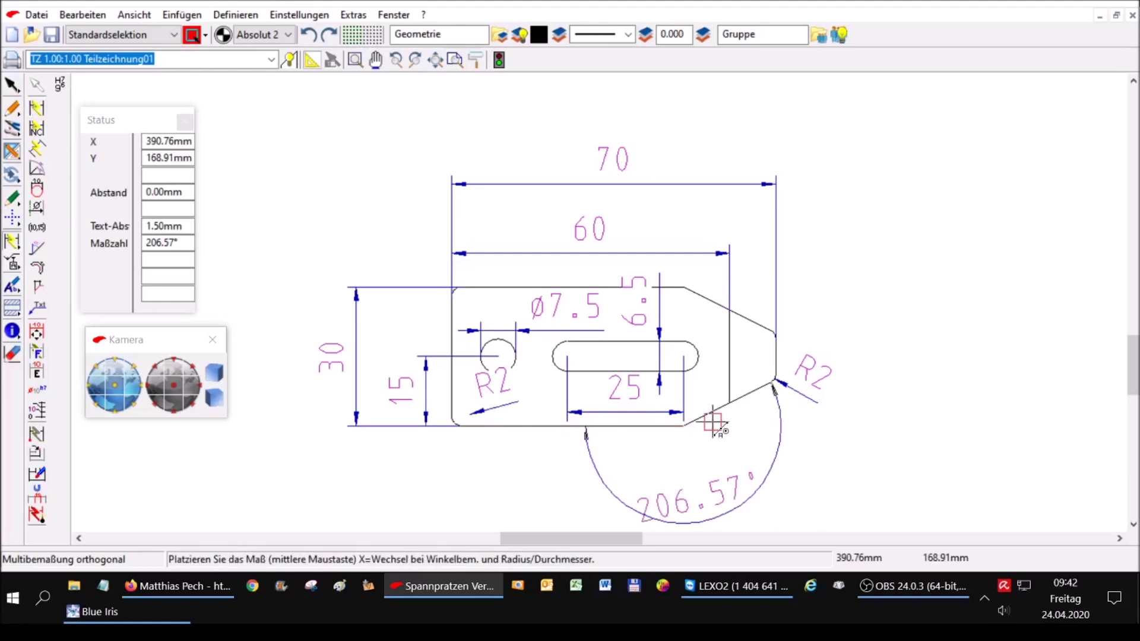
{"action": "right_click", "coordinate": [722, 440]}
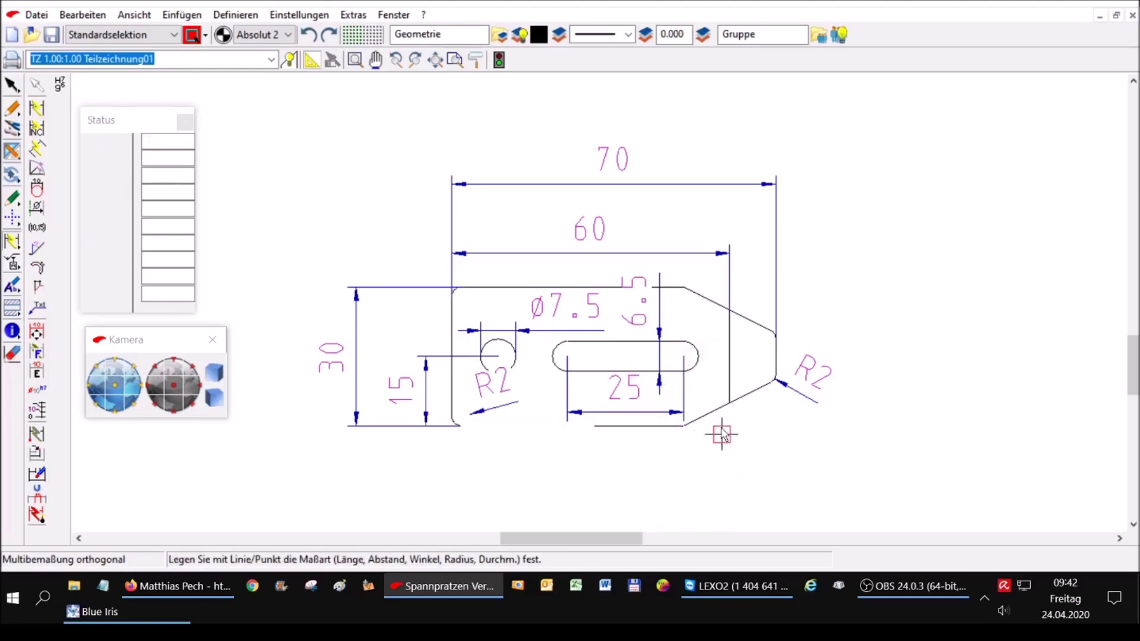
{"action": "left_click", "coordinate": [517, 288]}
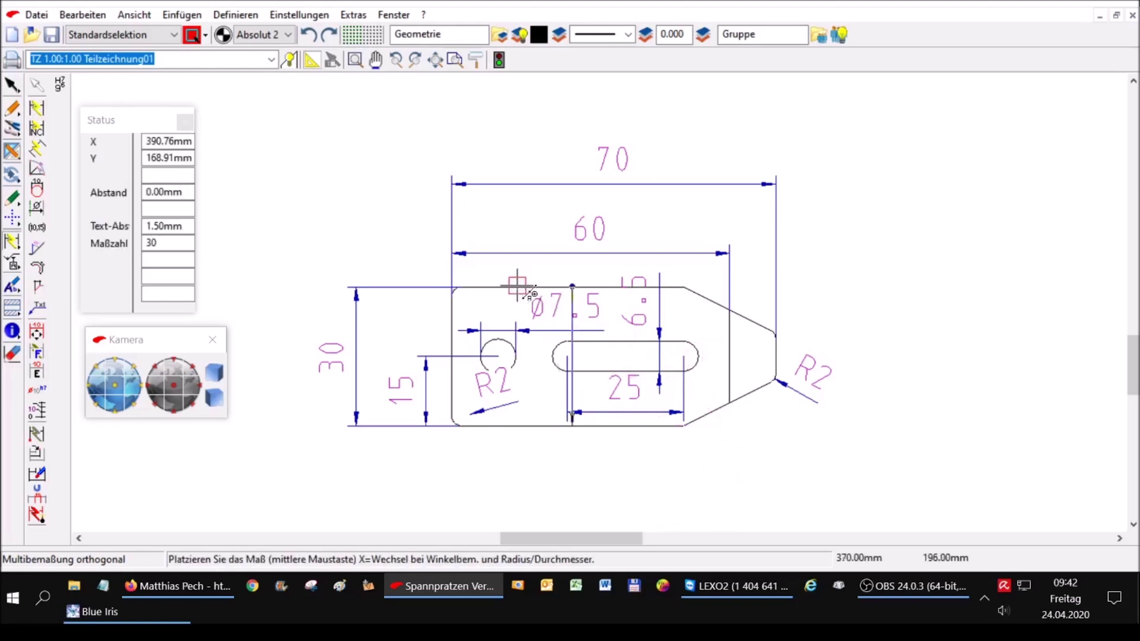
{"action": "right_click", "coordinate": [725, 294]}
- Pick the chamfer and top edge for an angle, then discard the 206.57° result
{"action": "left_click", "coordinate": [36, 107]}
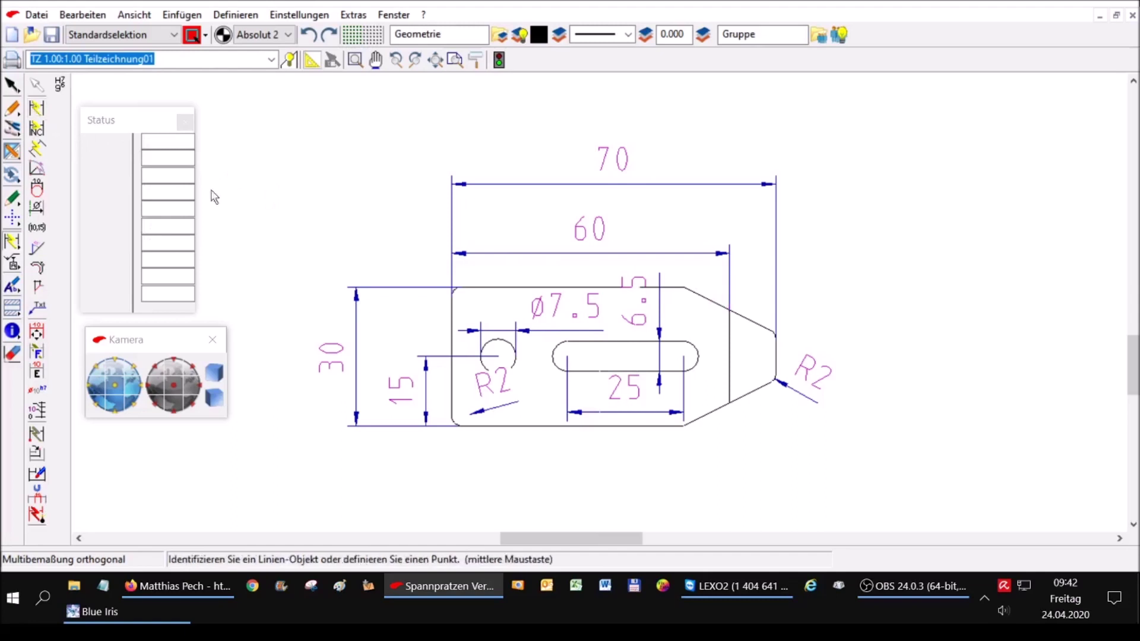
{"action": "left_click", "coordinate": [714, 302]}
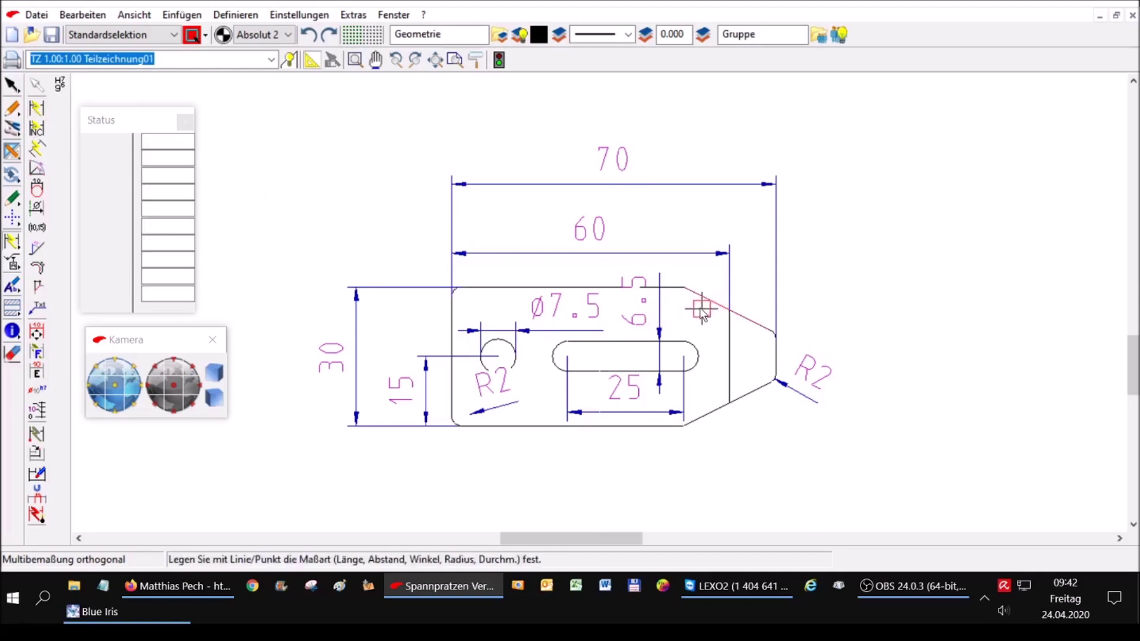
{"action": "left_click", "coordinate": [677, 288]}
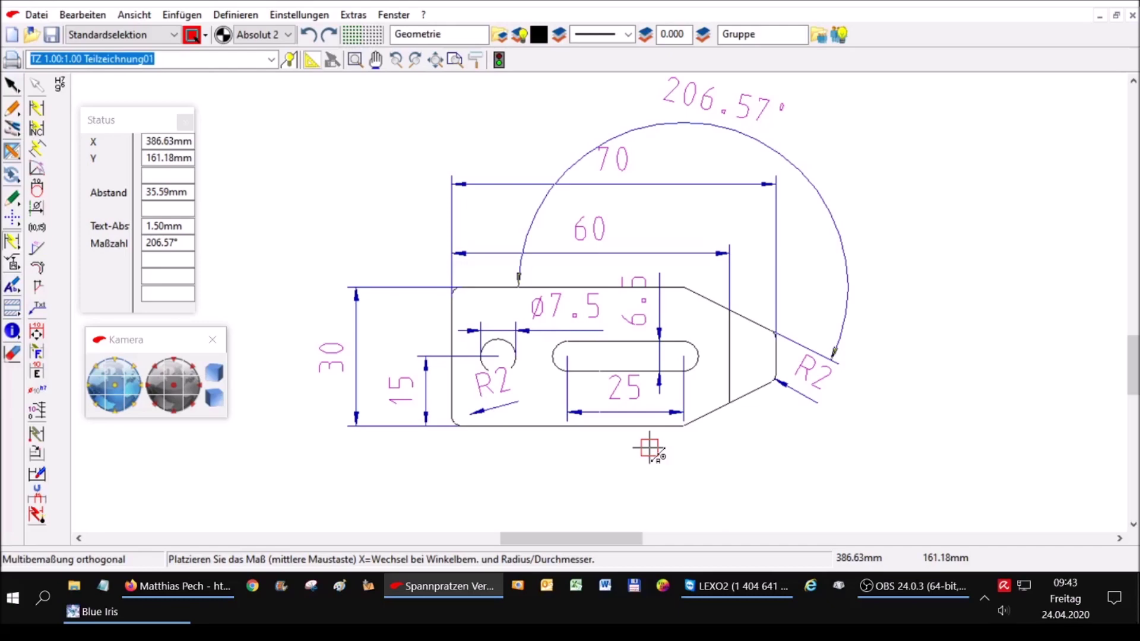
{"action": "right_click", "coordinate": [649, 448]}
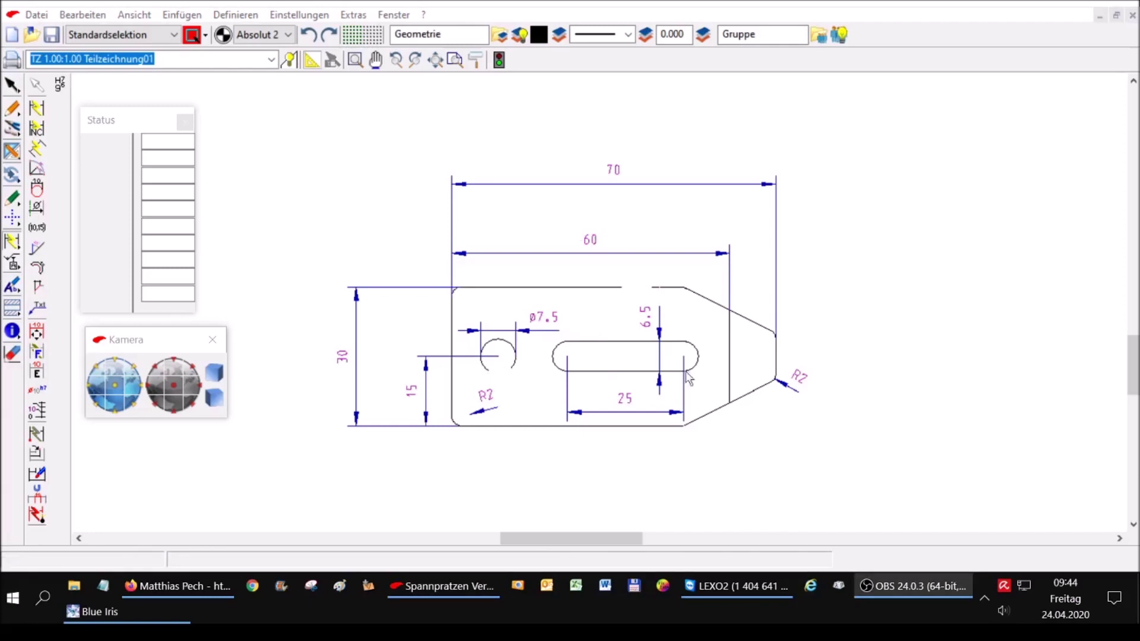
{"action": "left_click", "coordinate": [285, 23]}
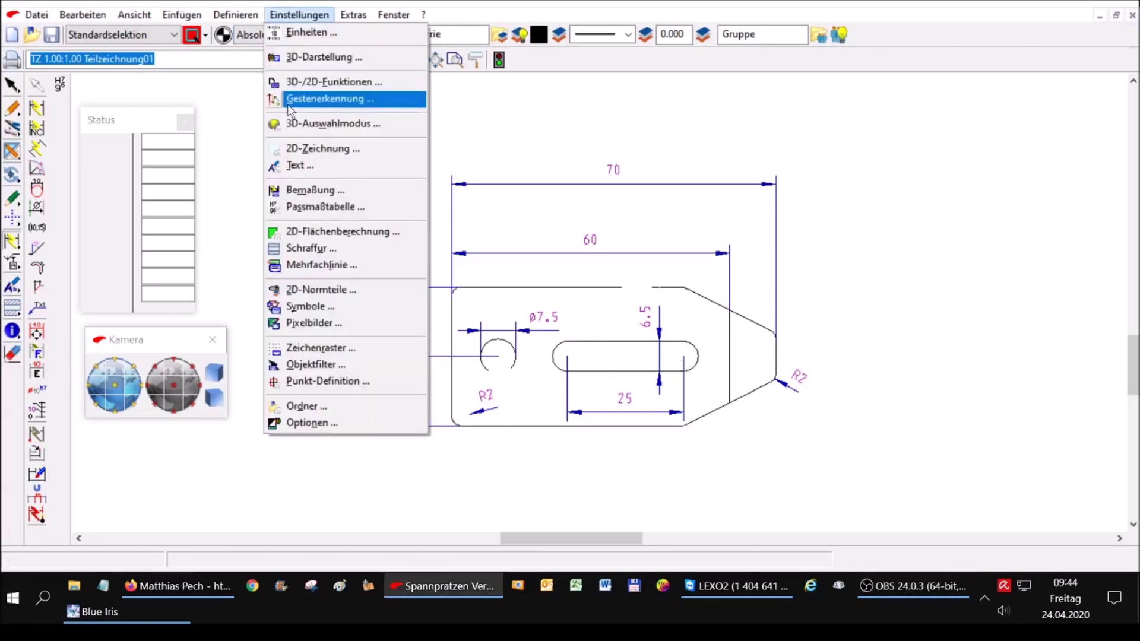
- Set the Bemaßung text style height to 5 mm and confirm
{"action": "left_click", "coordinate": [305, 172]}
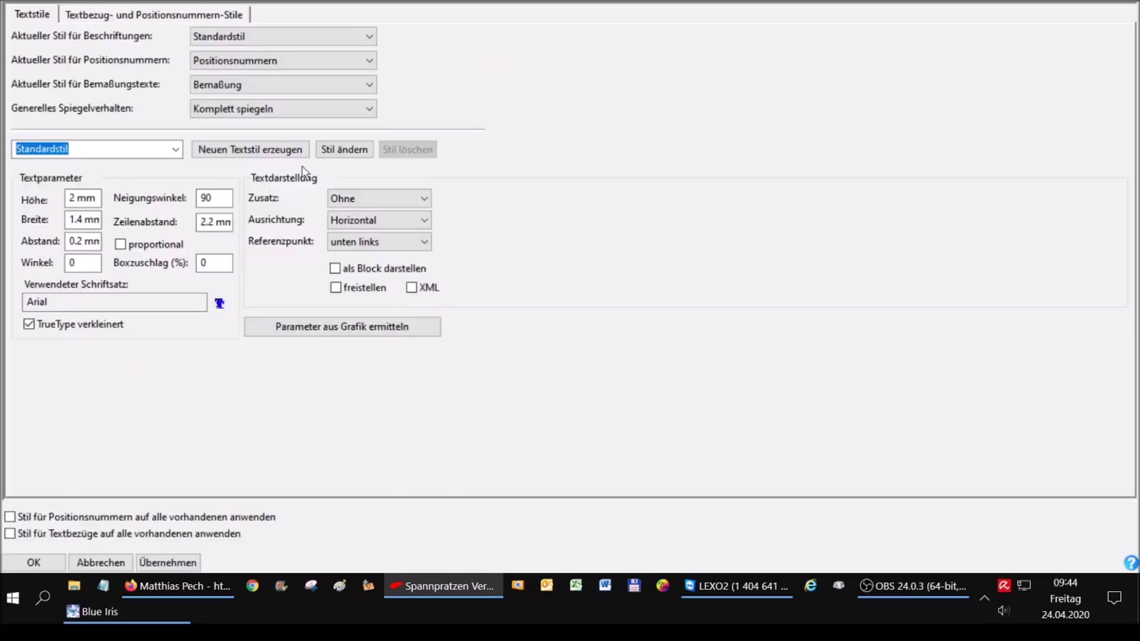
{"action": "left_click", "coordinate": [166, 152]}
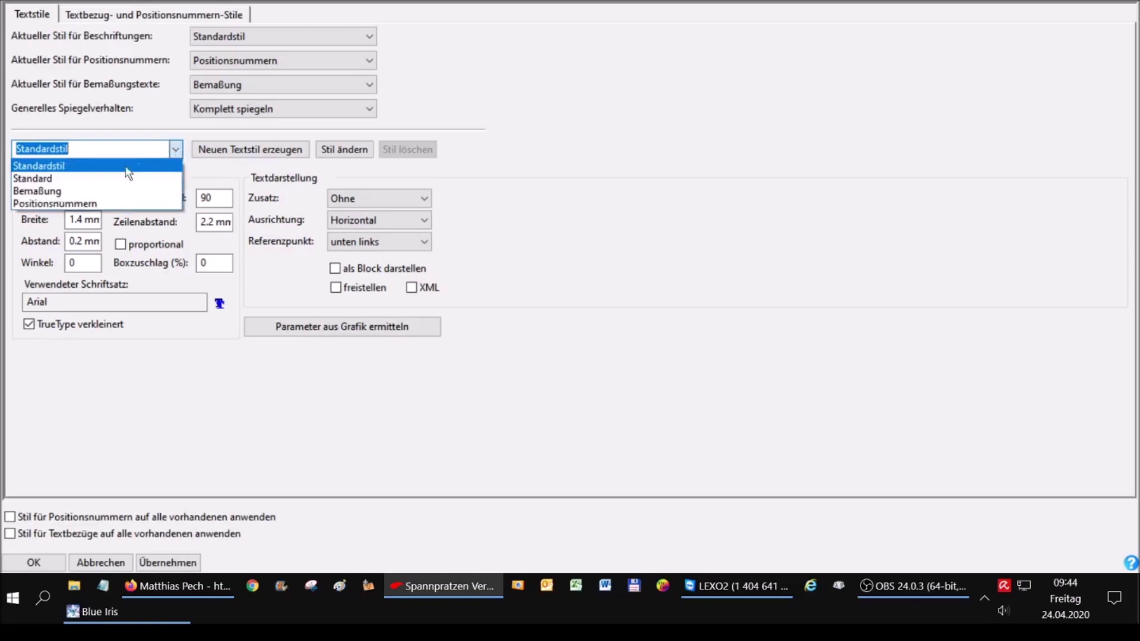
{"action": "left_click", "coordinate": [83, 190]}
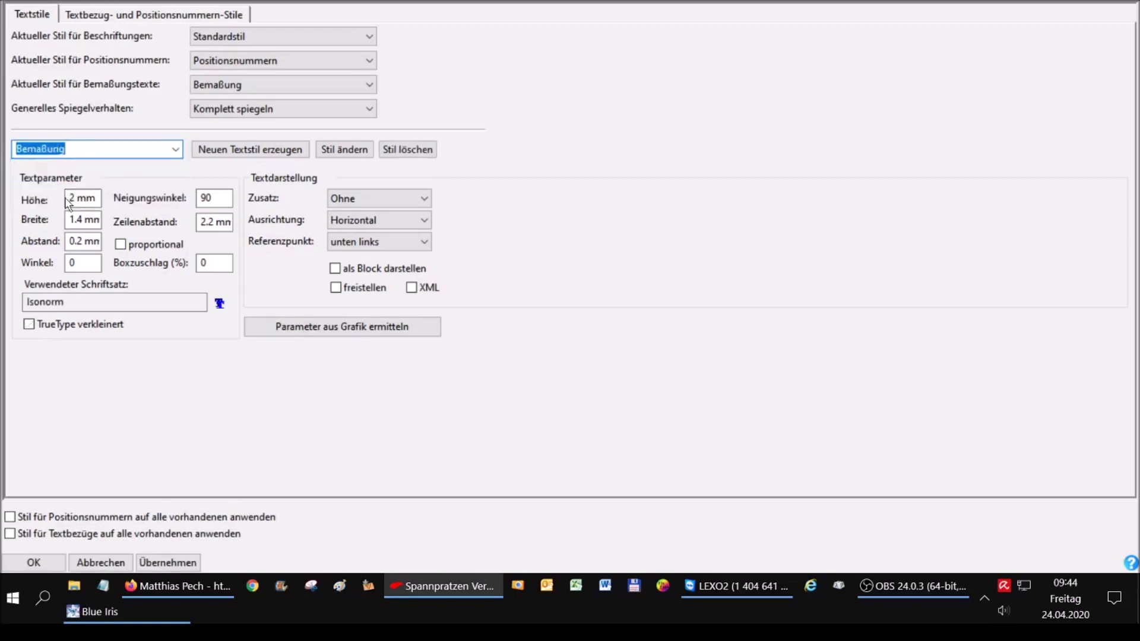
{"action": "left_click", "coordinate": [78, 197]}
{"action": "type", "text": "5"}
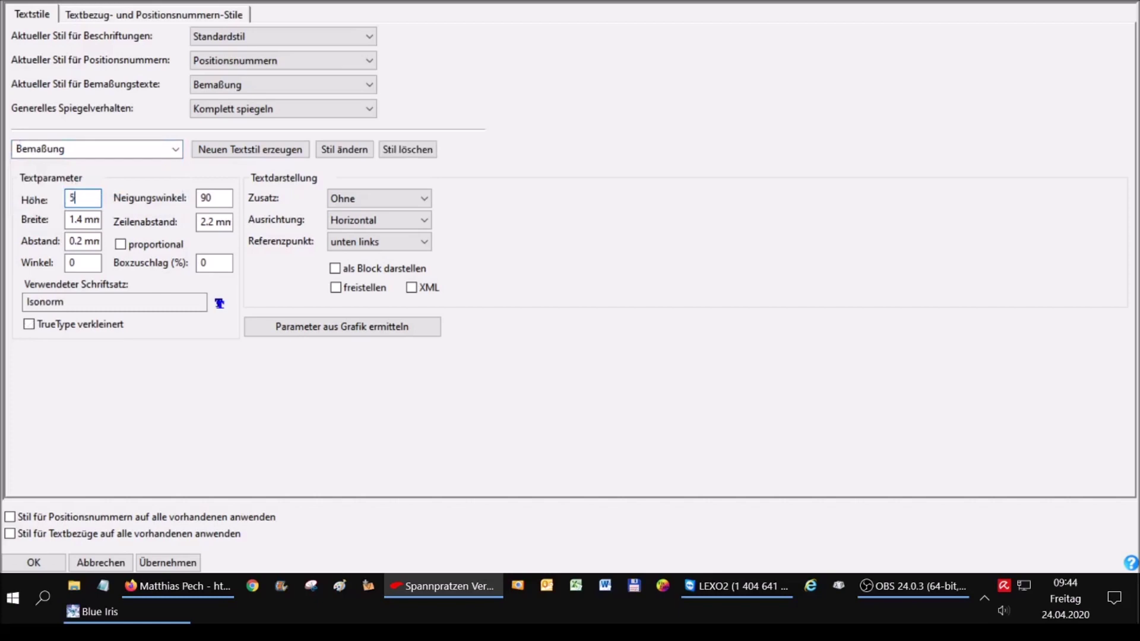
{"action": "left_click", "coordinate": [173, 560]}
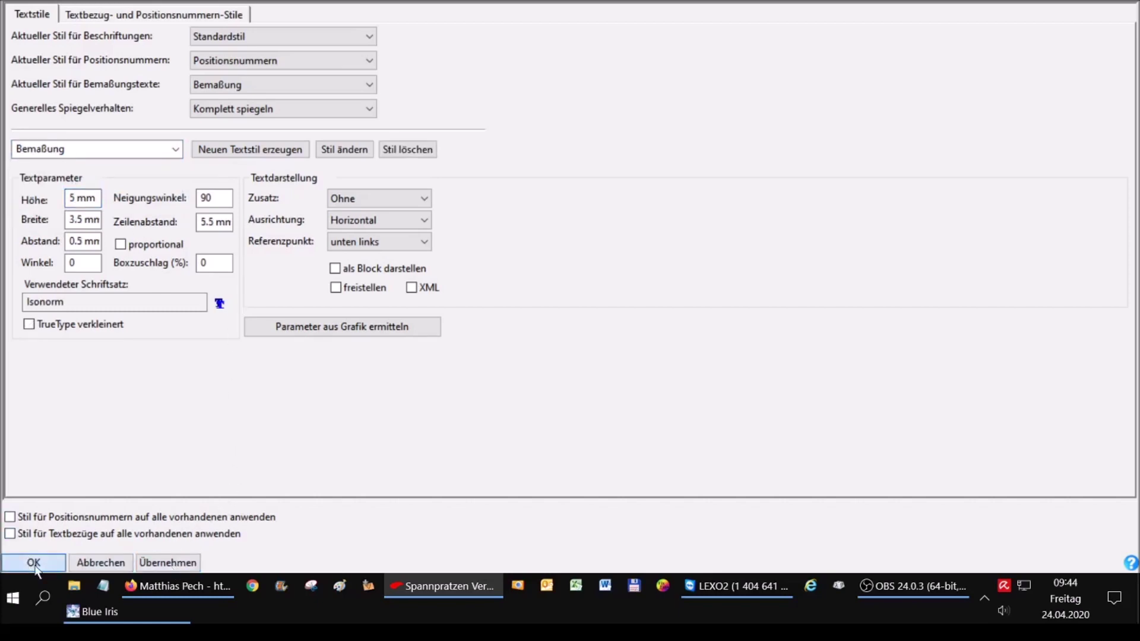
{"action": "left_click", "coordinate": [34, 562]}
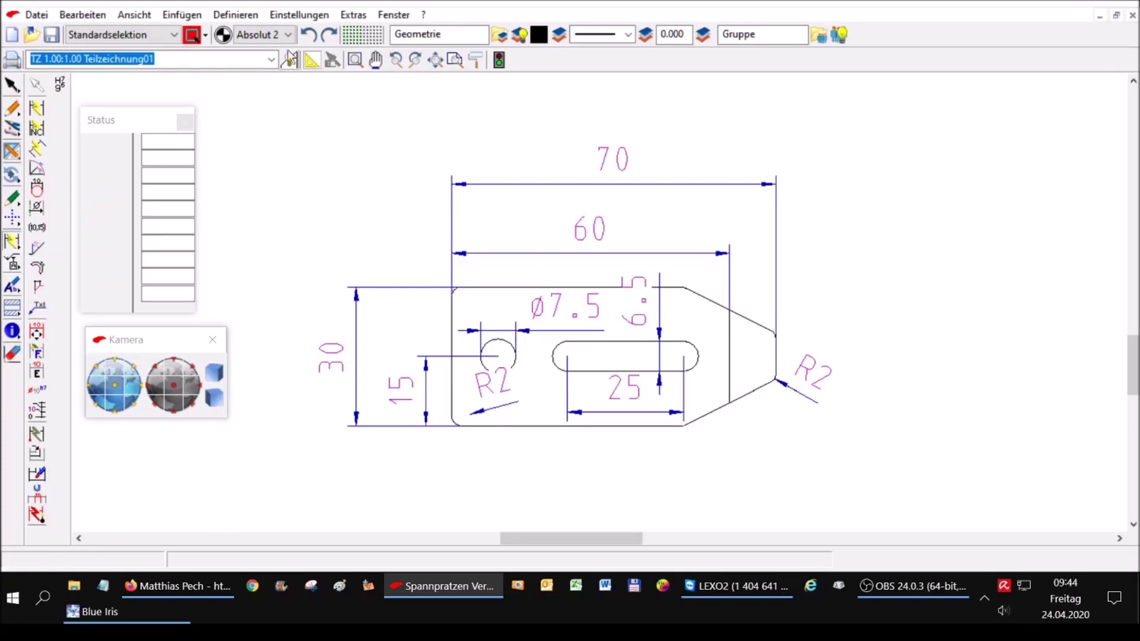
- Change the Bemaßung text style height back to 2 mm and confirm
{"action": "left_click", "coordinate": [299, 14]}
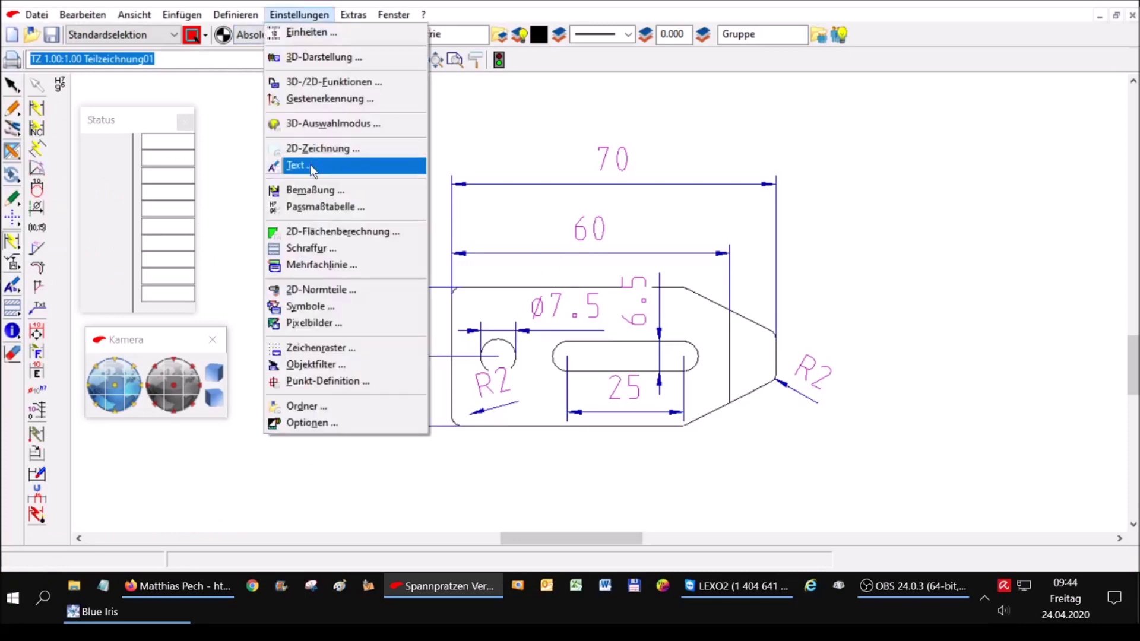
{"action": "left_click", "coordinate": [311, 166]}
{"action": "left_click", "coordinate": [175, 150]}
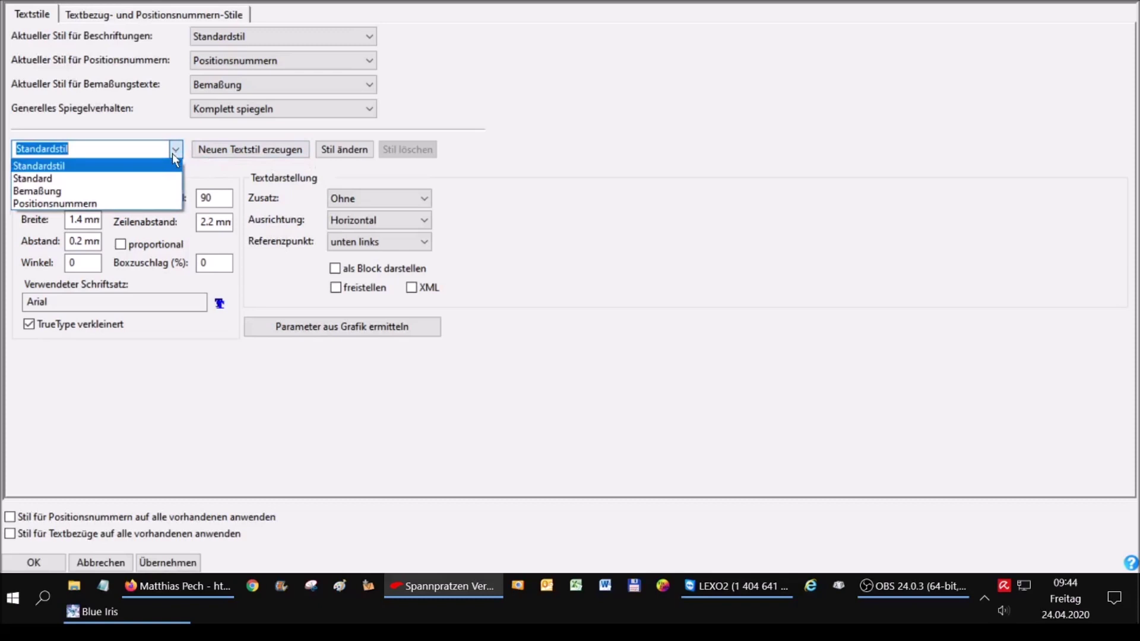
{"action": "left_click", "coordinate": [36, 191]}
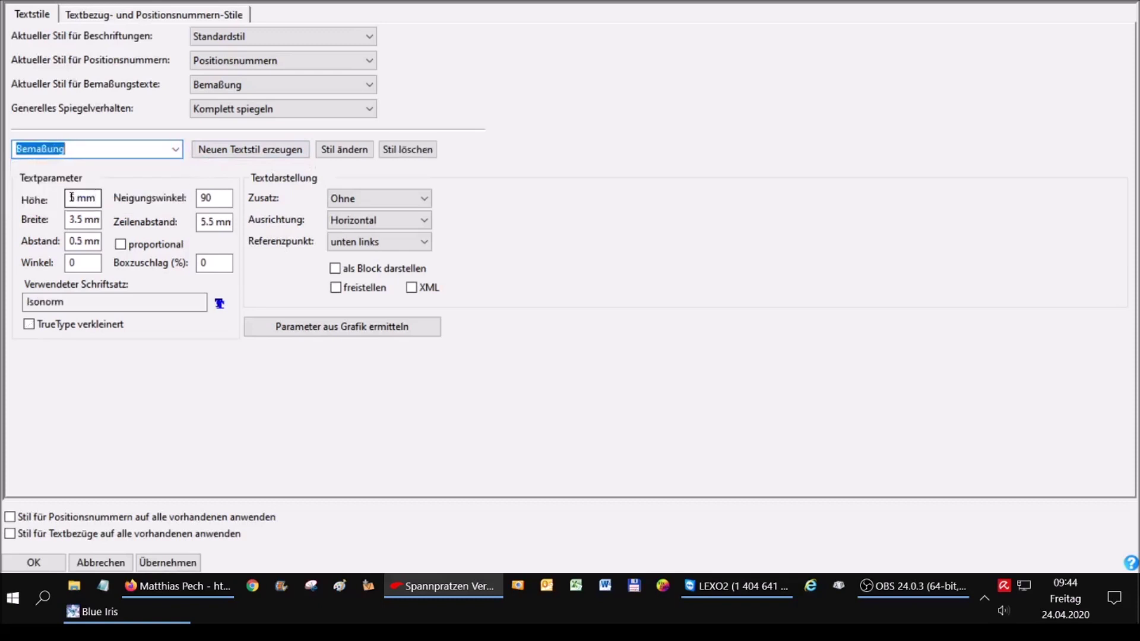
{"action": "left_click", "coordinate": [72, 197]}
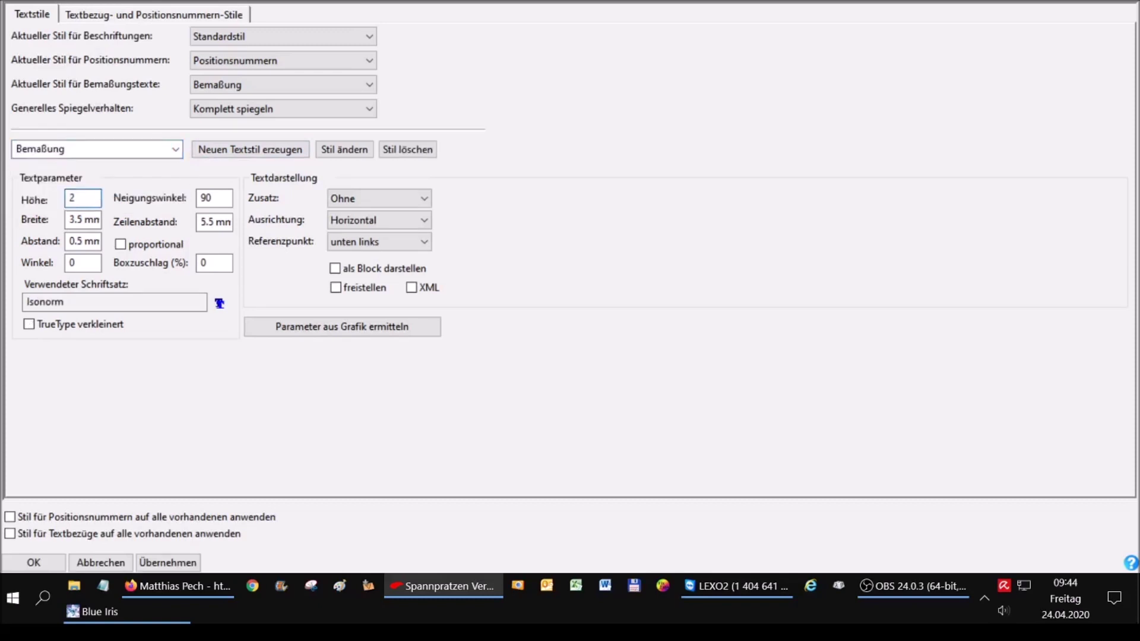
{"action": "type", "text": "2"}
{"action": "left_click", "coordinate": [165, 564]}
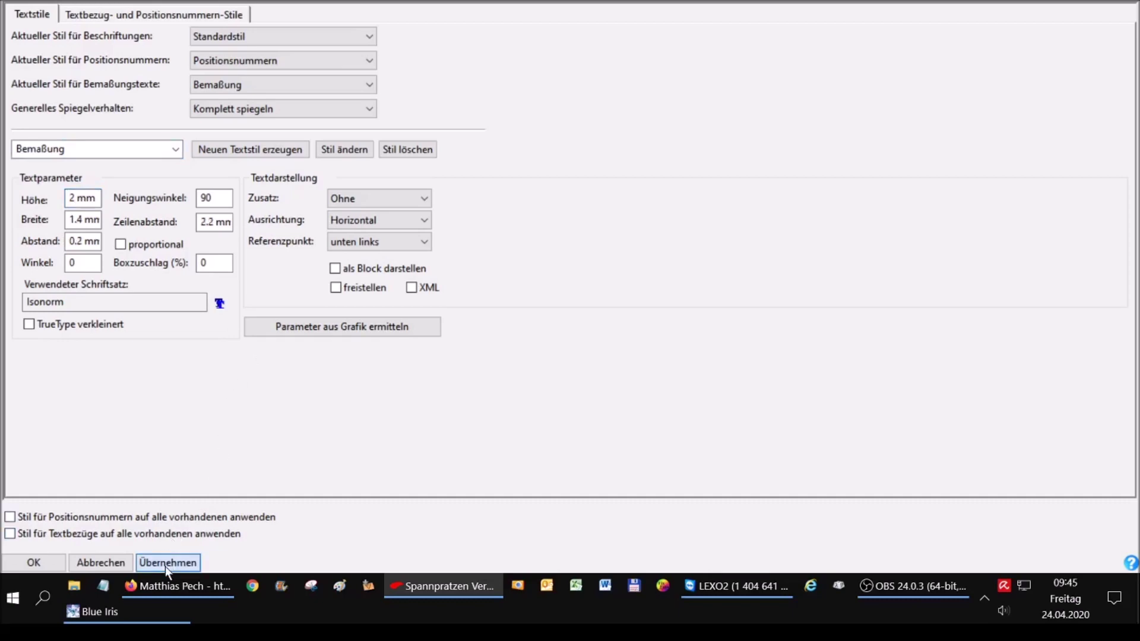
{"action": "left_click", "coordinate": [42, 562]}
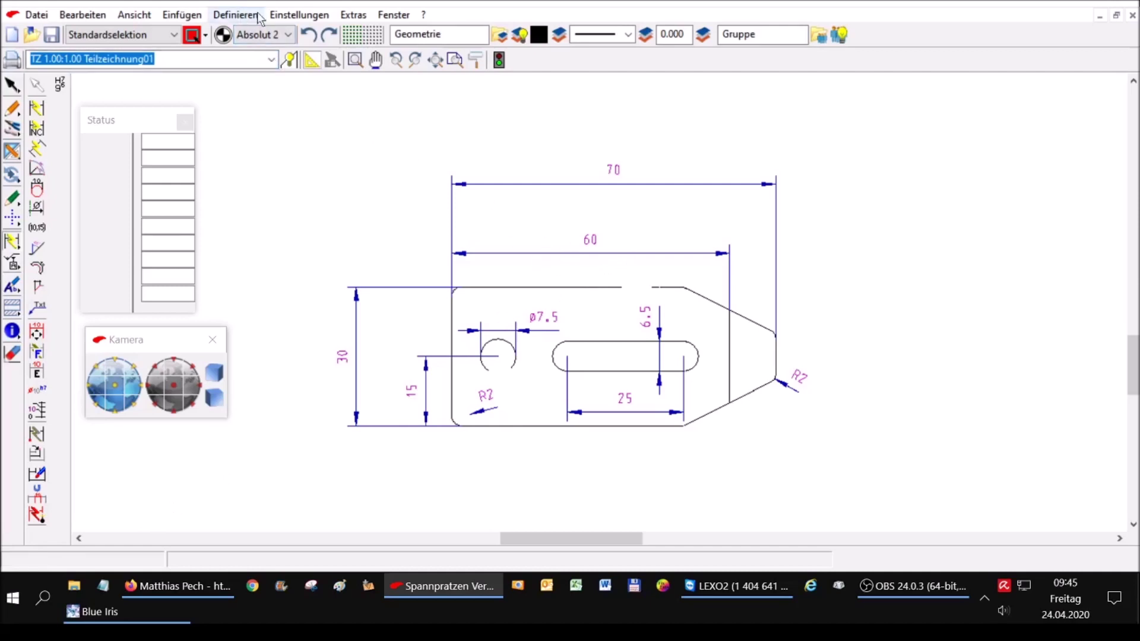
- Set Überstand and Abstand bei Bezugsmaßen to 5 mm on the Maßgeometrie tab
{"action": "left_click", "coordinate": [299, 15]}
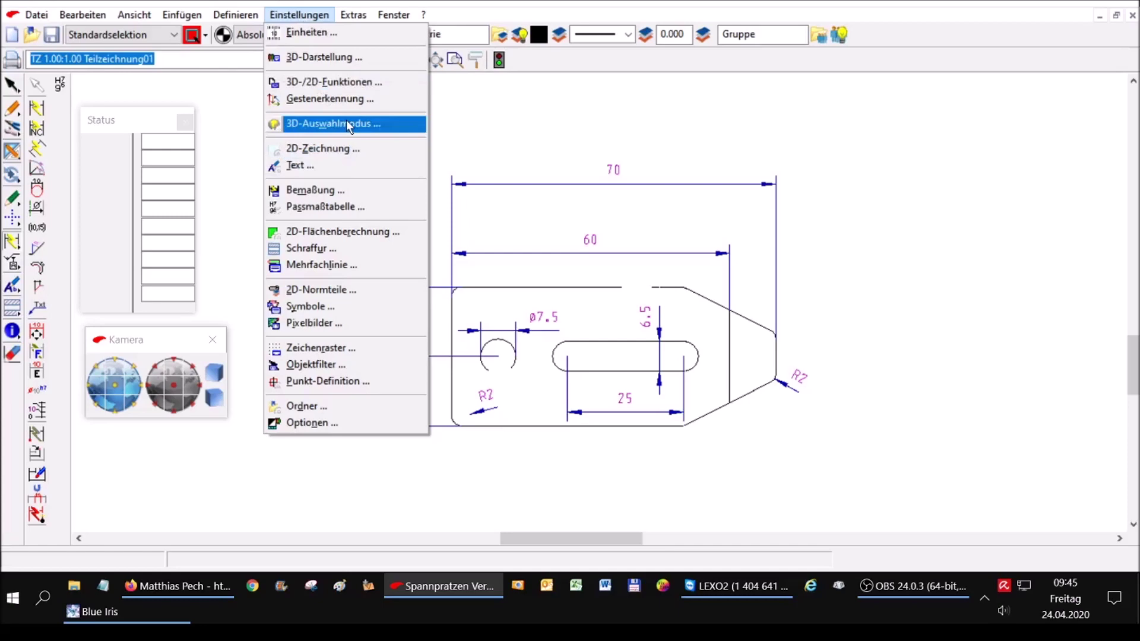
{"action": "left_click", "coordinate": [331, 196]}
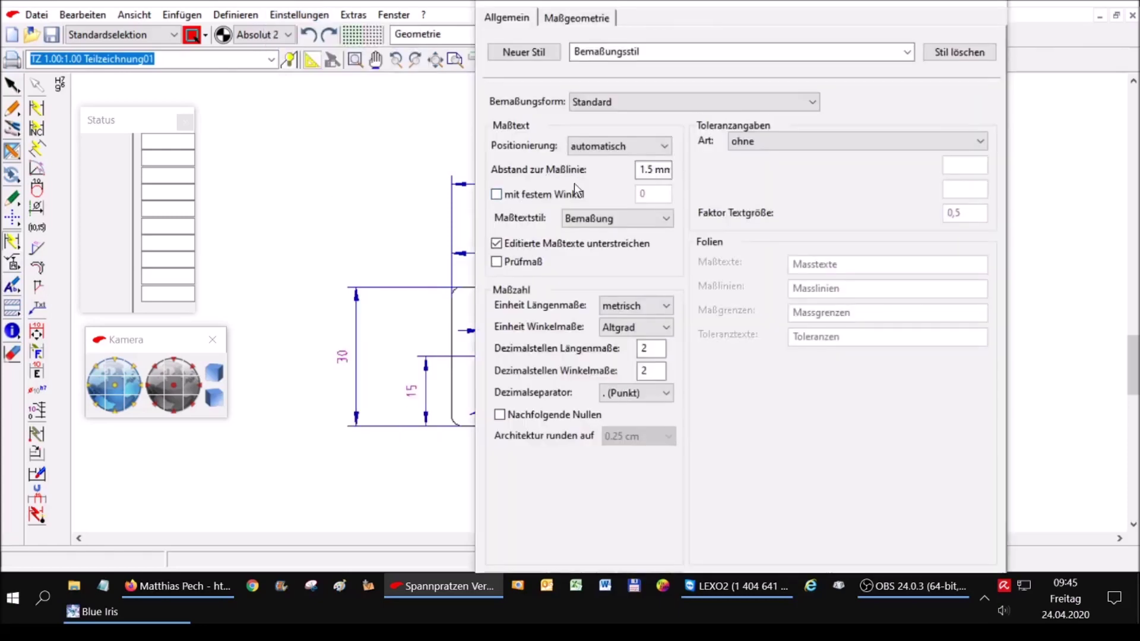
{"action": "left_click", "coordinate": [572, 18]}
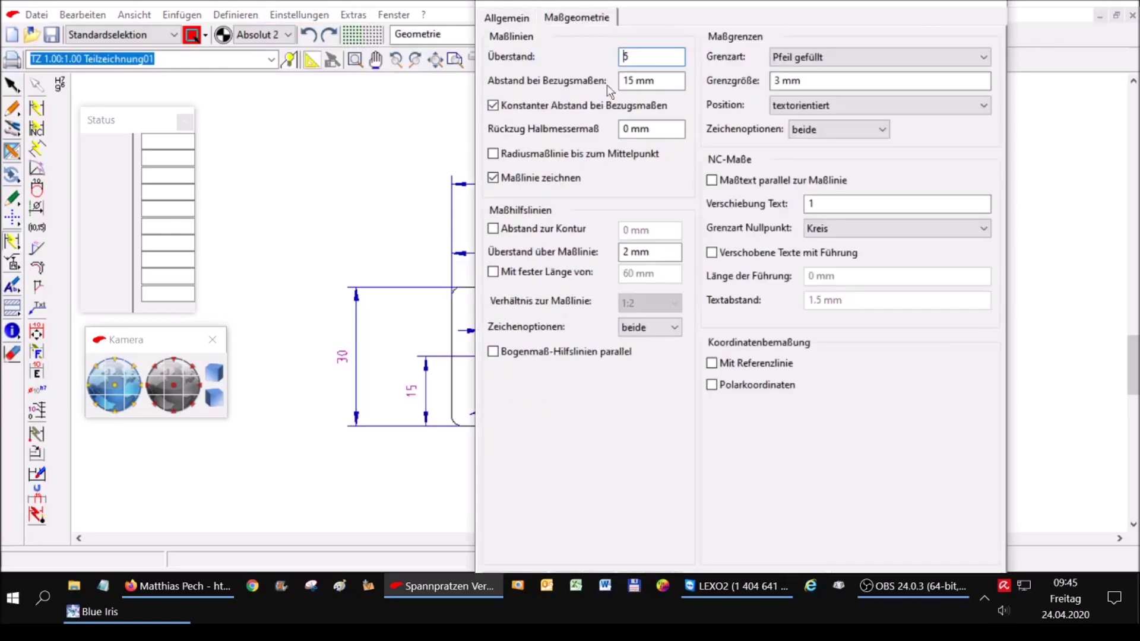
{"action": "left_click", "coordinate": [663, 80]}
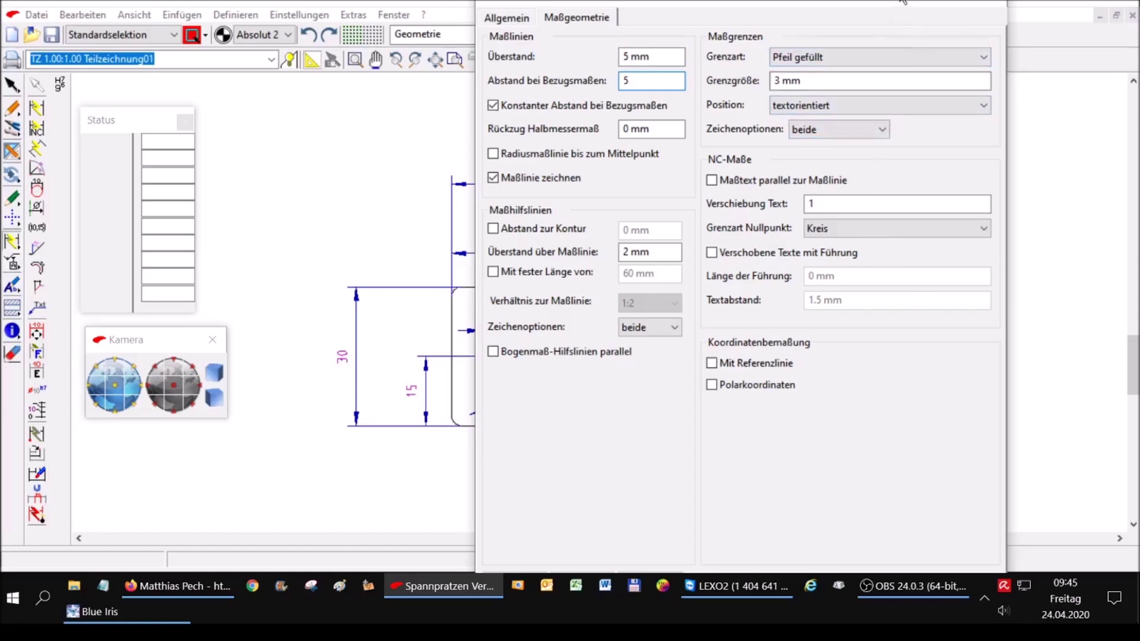
- Unlock and shrink the taskbar to reveal the dialog's buttons, then confirm the settings
{"action": "left_click_drag", "start_coordinate": [902, 1], "coordinate": [761, 1]}
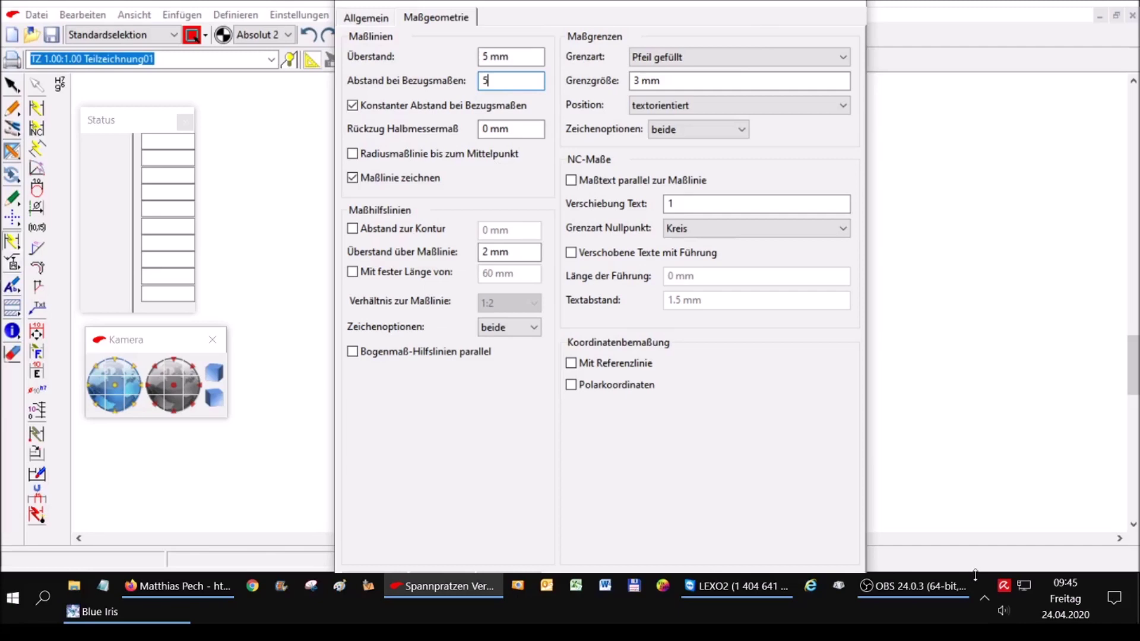
{"action": "left_click_drag", "start_coordinate": [980, 571], "coordinate": [972, 556]}
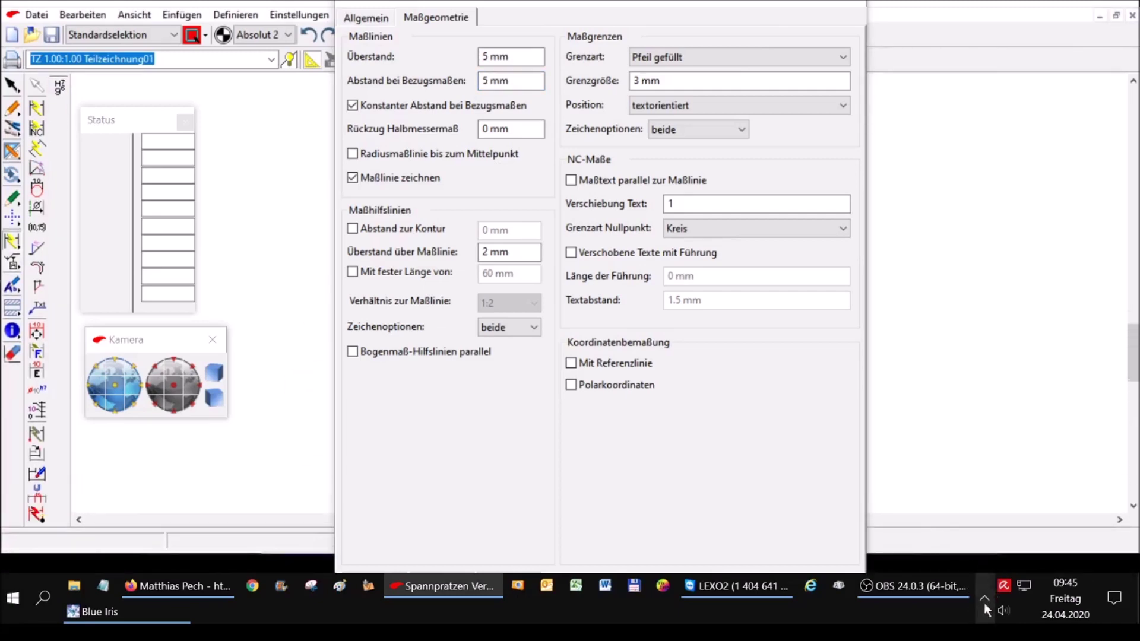
{"action": "right_click", "coordinate": [911, 616]}
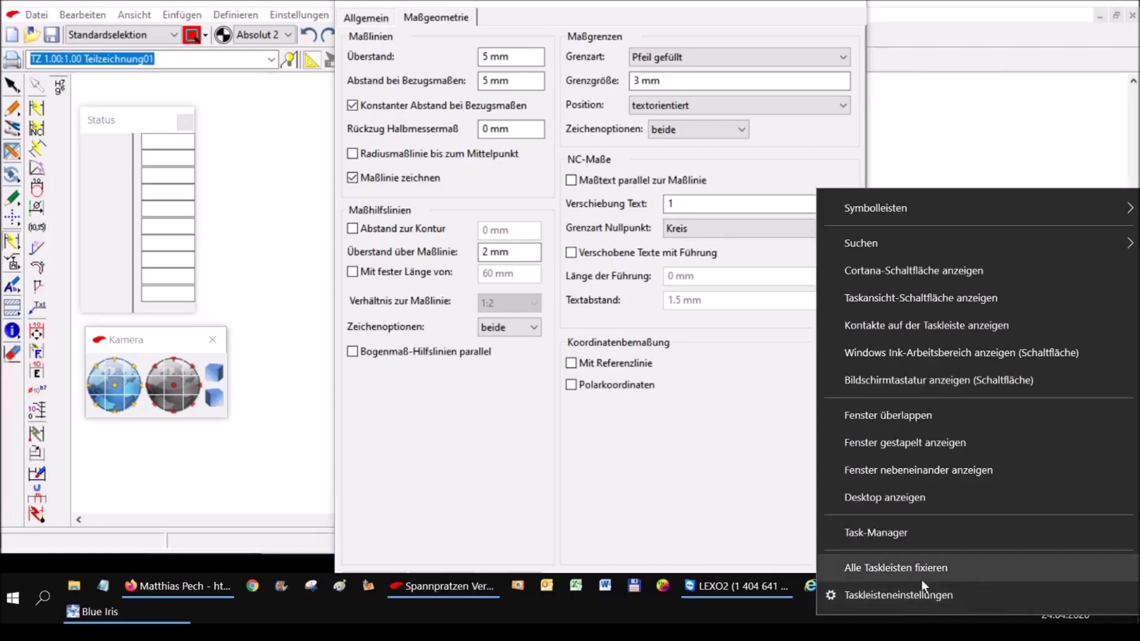
{"action": "left_click", "coordinate": [800, 615]}
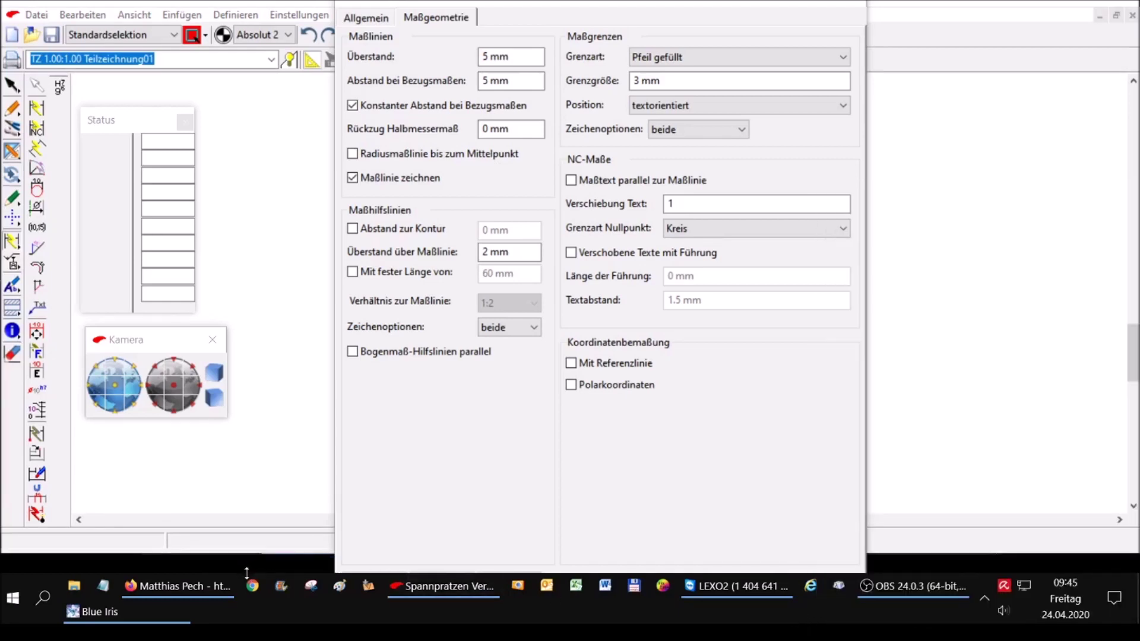
{"action": "left_click_drag", "start_coordinate": [246, 572], "coordinate": [257, 599]}
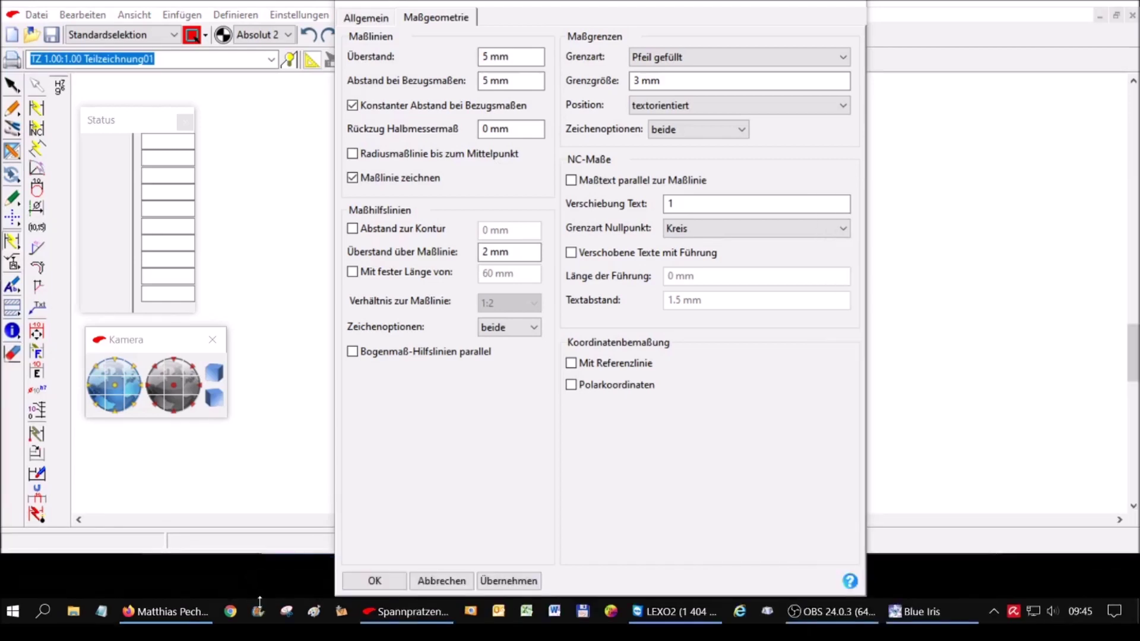
{"action": "left_click", "coordinate": [509, 585]}
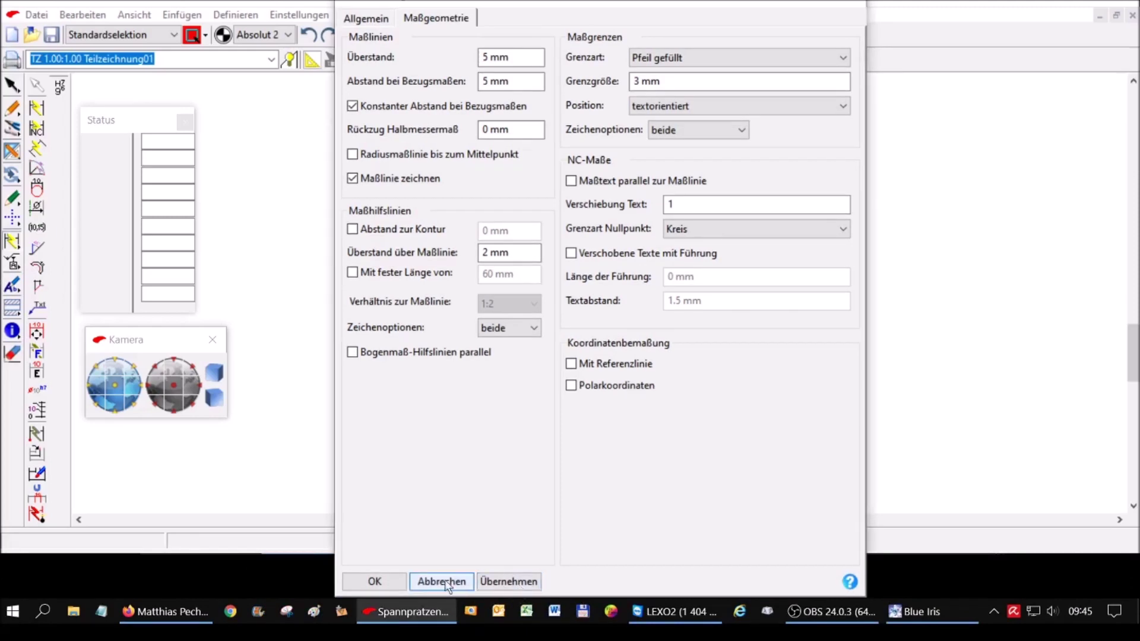
{"action": "left_click", "coordinate": [385, 584]}
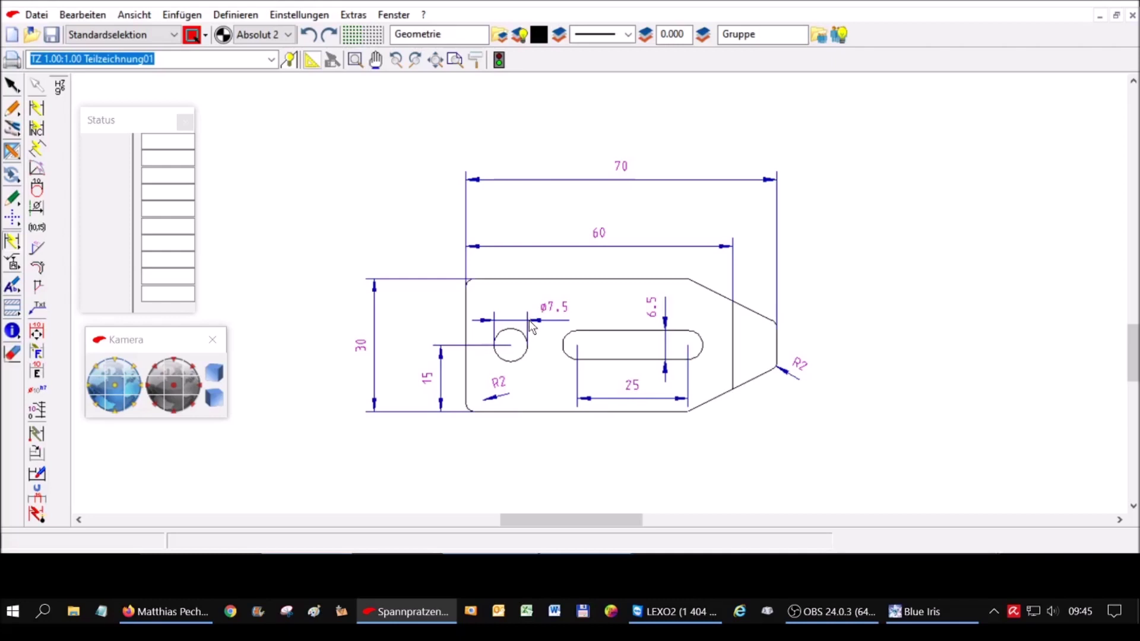
- Dimension the longer claw's left side: 20 from bottom edge to hole centre, 40 overall height
{"action": "left_click", "coordinate": [37, 108]}
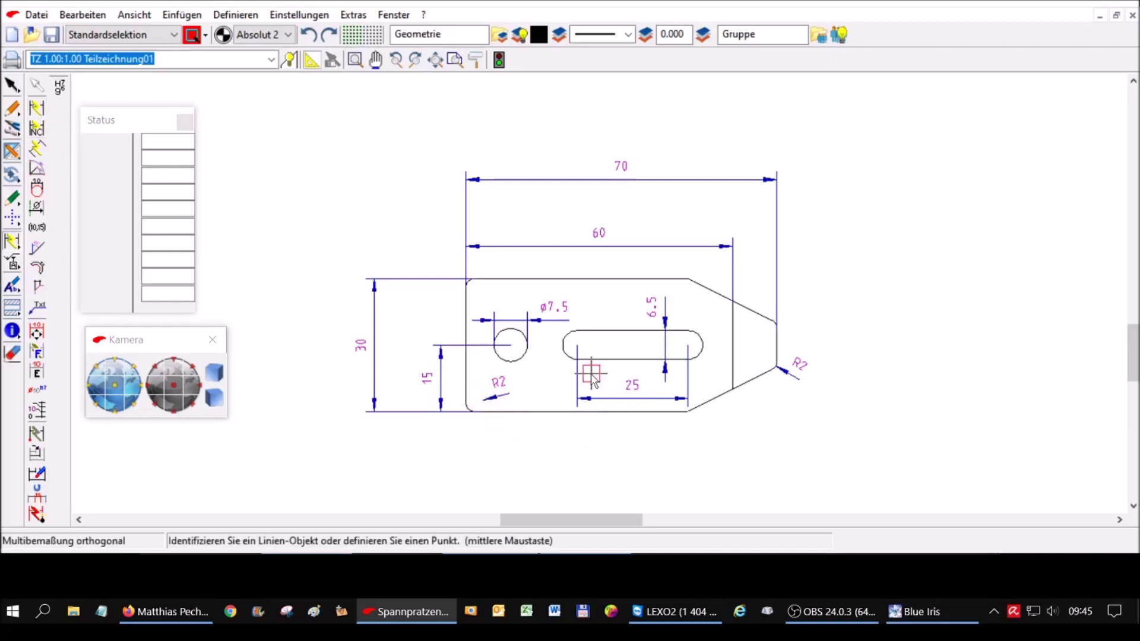
{"action": "scroll", "coordinate": [522, 407], "scroll_direction": "down", "scroll_amount": 2}
{"action": "scroll", "coordinate": [522, 406], "scroll_direction": "down", "scroll_amount": 2}
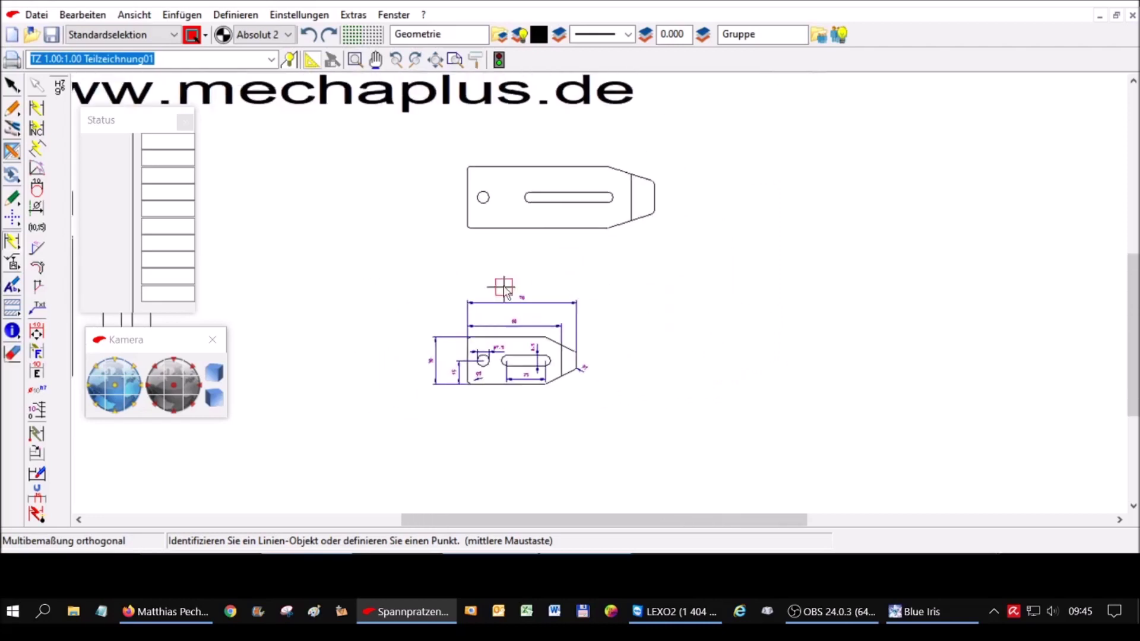
{"action": "scroll", "coordinate": [535, 297], "scroll_direction": "down", "scroll_amount": 2}
{"action": "scroll", "coordinate": [569, 159], "scroll_direction": "up", "scroll_amount": 1}
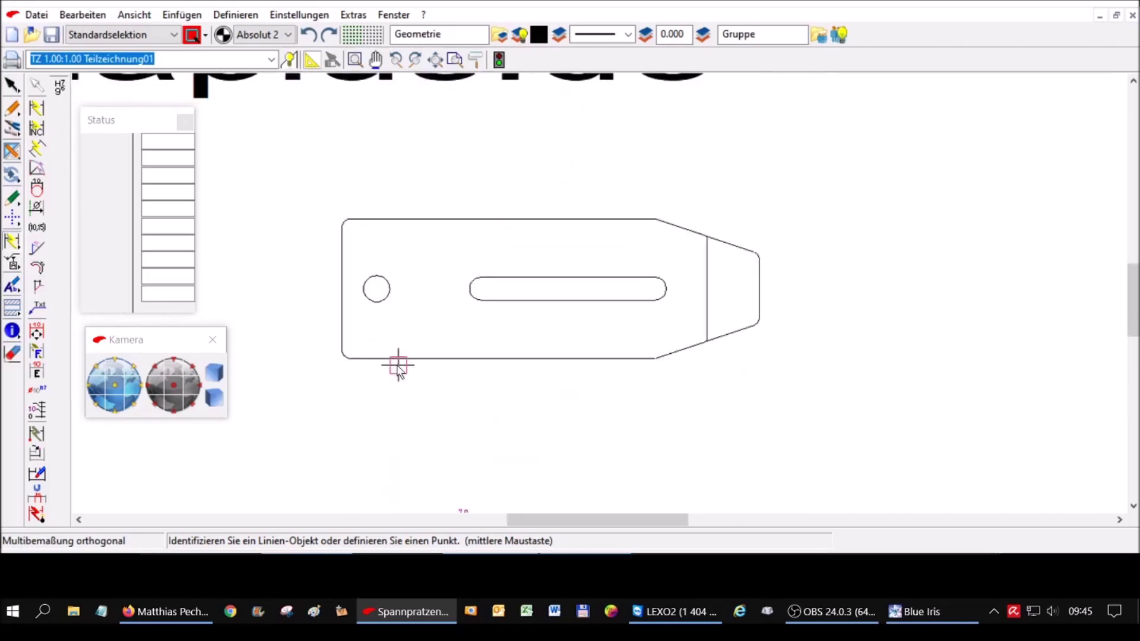
{"action": "left_click", "coordinate": [398, 364]}
{"action": "left_click", "coordinate": [380, 304]}
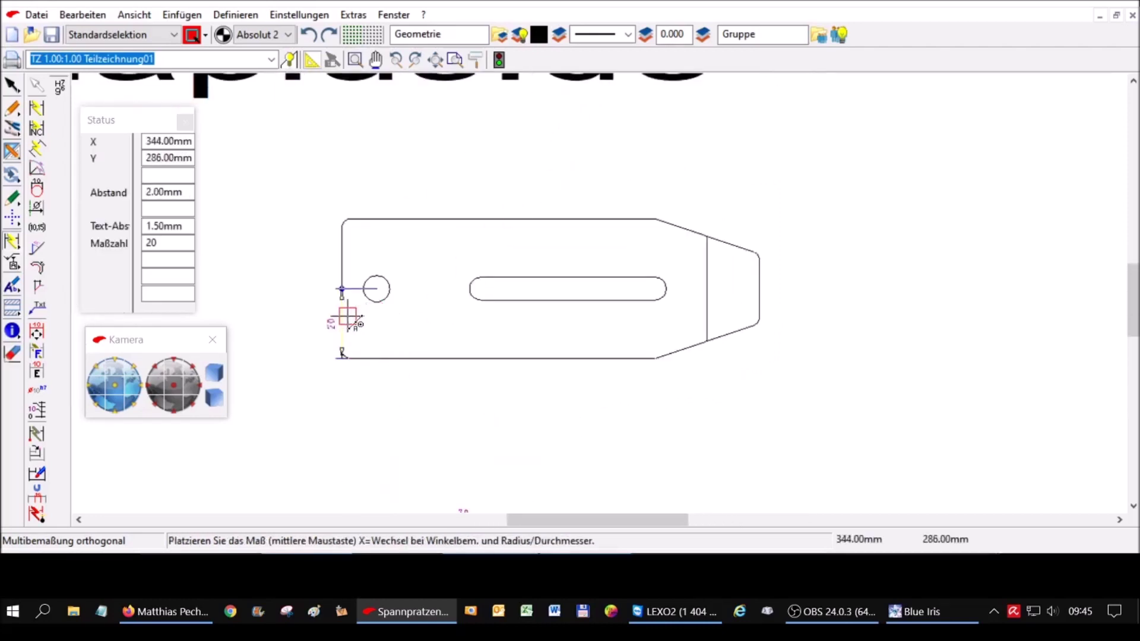
{"action": "left_click", "coordinate": [333, 324]}
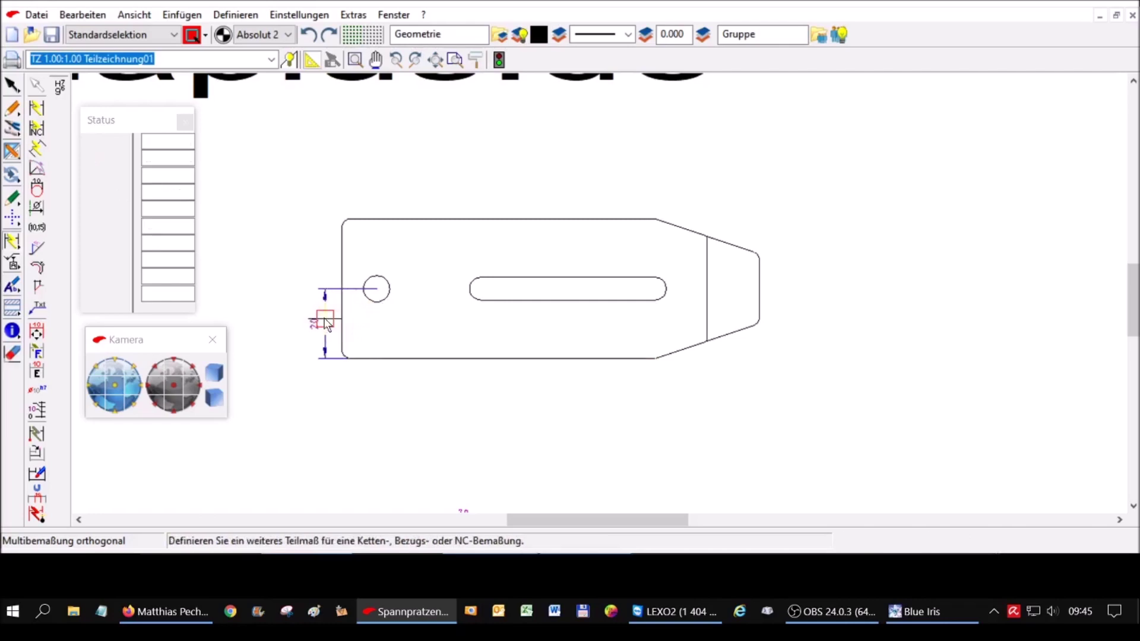
{"action": "left_click", "coordinate": [377, 226]}
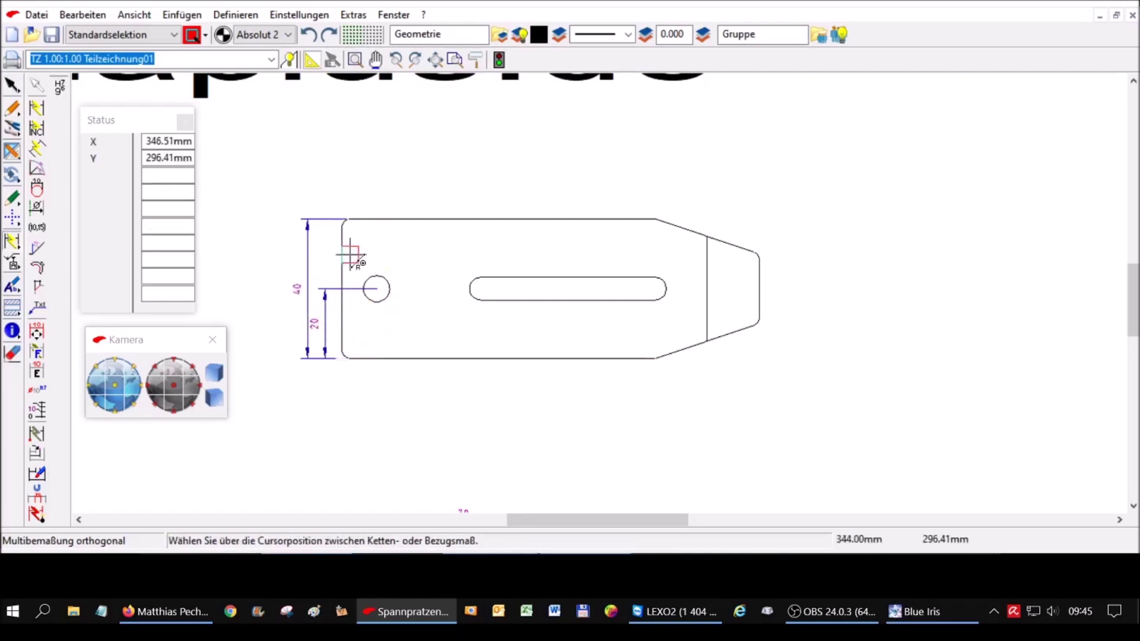
{"action": "left_click", "coordinate": [306, 405]}
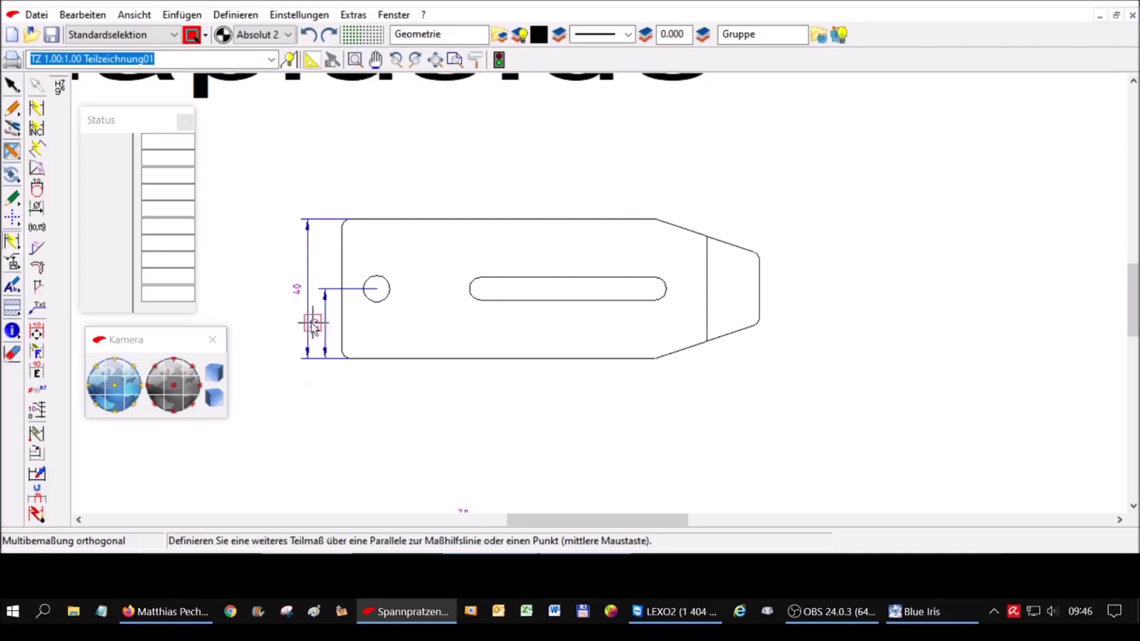
{"action": "scroll", "coordinate": [279, 309], "scroll_direction": "up", "scroll_amount": 2}
{"action": "scroll", "coordinate": [270, 332], "scroll_direction": "up", "scroll_amount": 2}
{"action": "scroll", "coordinate": [285, 337], "scroll_direction": "down", "scroll_amount": 1}
{"action": "scroll", "coordinate": [303, 341], "scroll_direction": "down", "scroll_amount": 2}
{"action": "scroll", "coordinate": [304, 338], "scroll_direction": "down", "scroll_amount": 1}
{"action": "scroll", "coordinate": [318, 356], "scroll_direction": "down", "scroll_amount": 1}
{"action": "scroll", "coordinate": [347, 379], "scroll_direction": "down", "scroll_amount": 1}
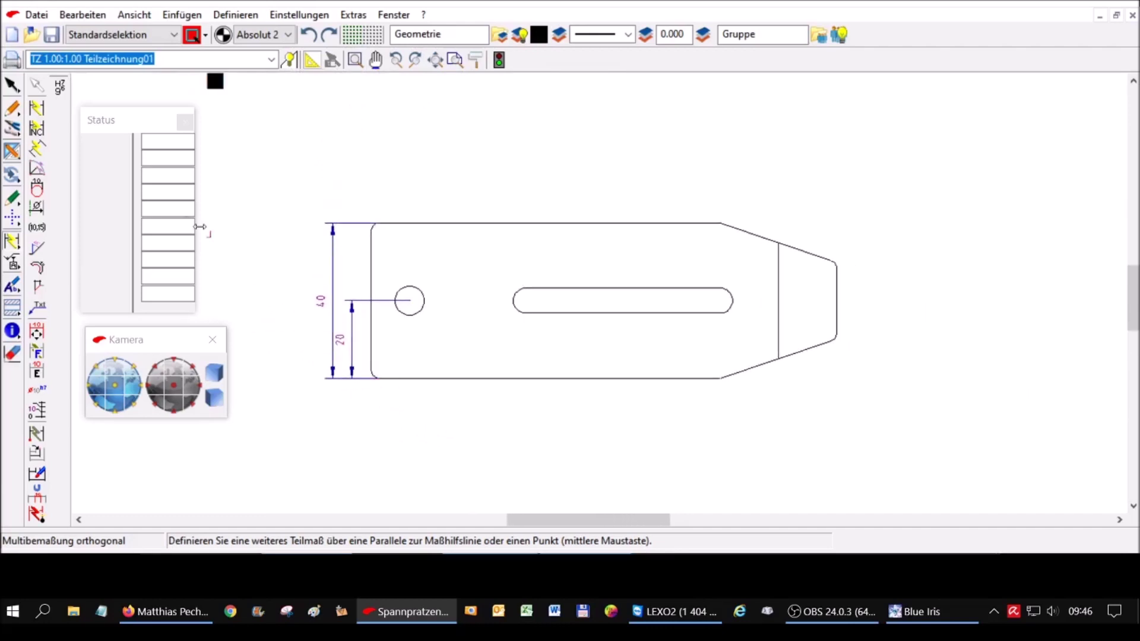
- Dimension the slot length as 50 and the hole-to-slot distance as 30
{"action": "left_click", "coordinate": [38, 110]}
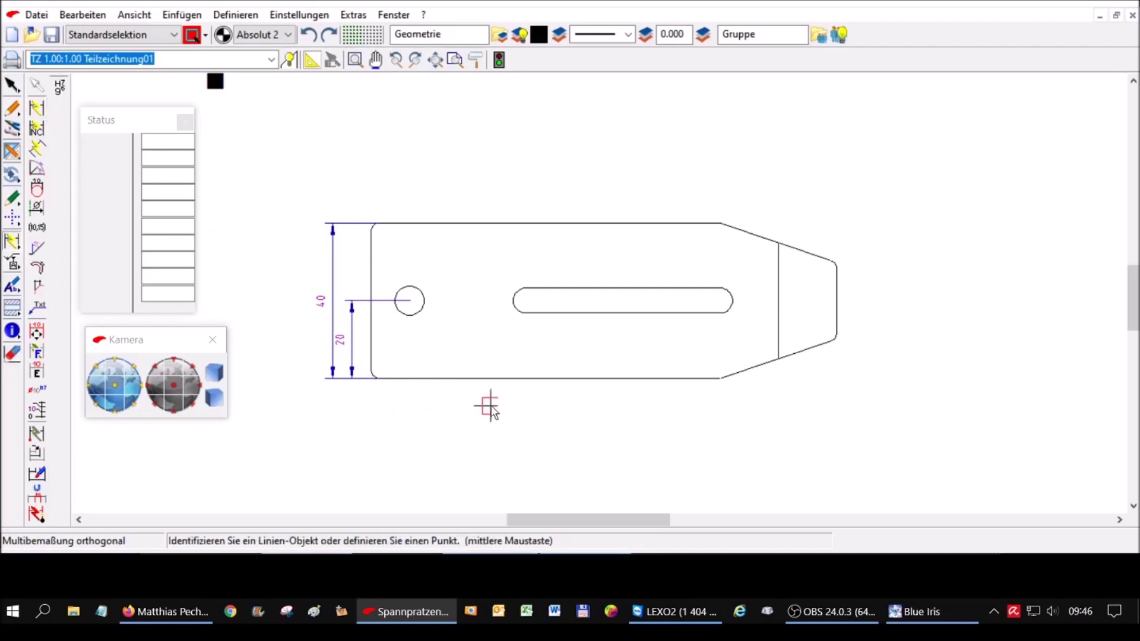
{"action": "left_click", "coordinate": [513, 302]}
{"action": "left_click", "coordinate": [732, 300]}
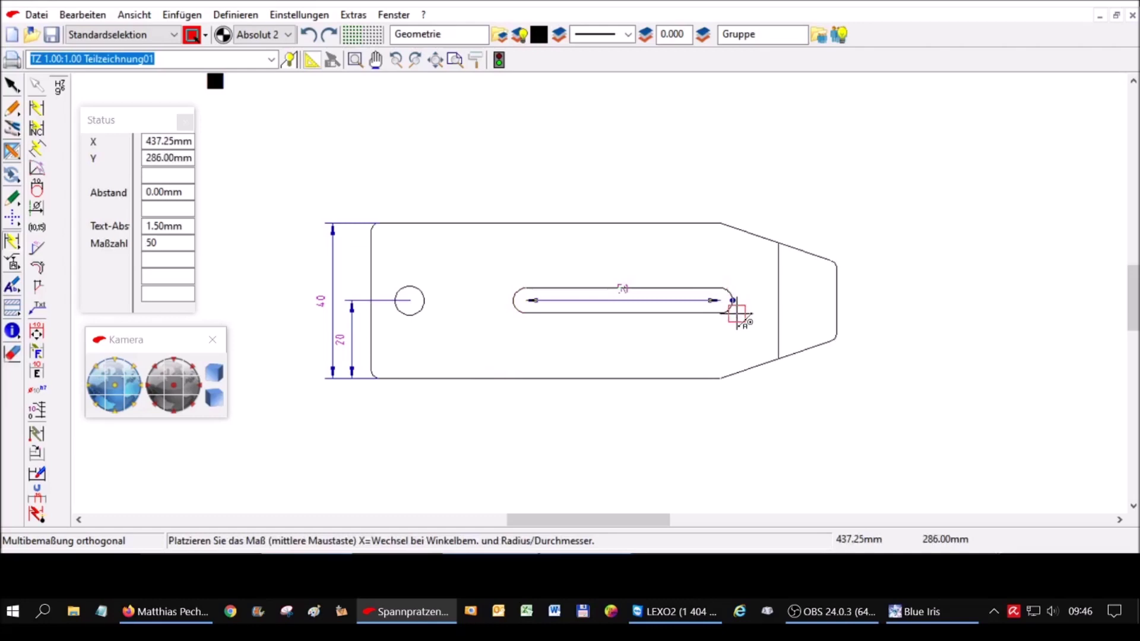
{"action": "left_click", "coordinate": [720, 274]}
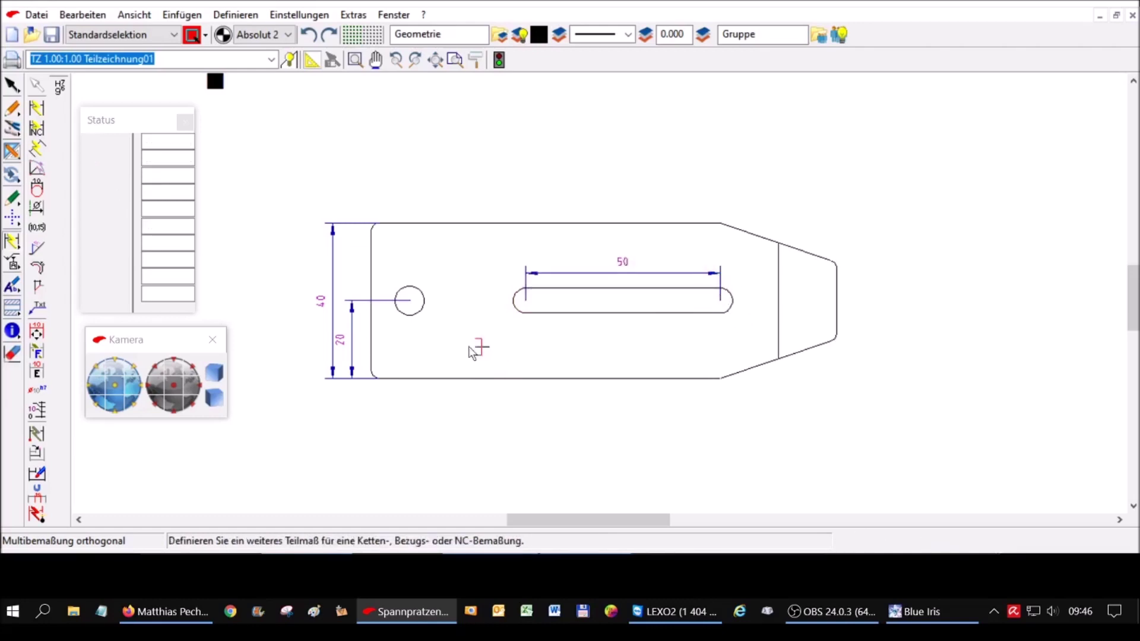
{"action": "left_click", "coordinate": [425, 317]}
{"action": "middle_click", "coordinate": [426, 318]}
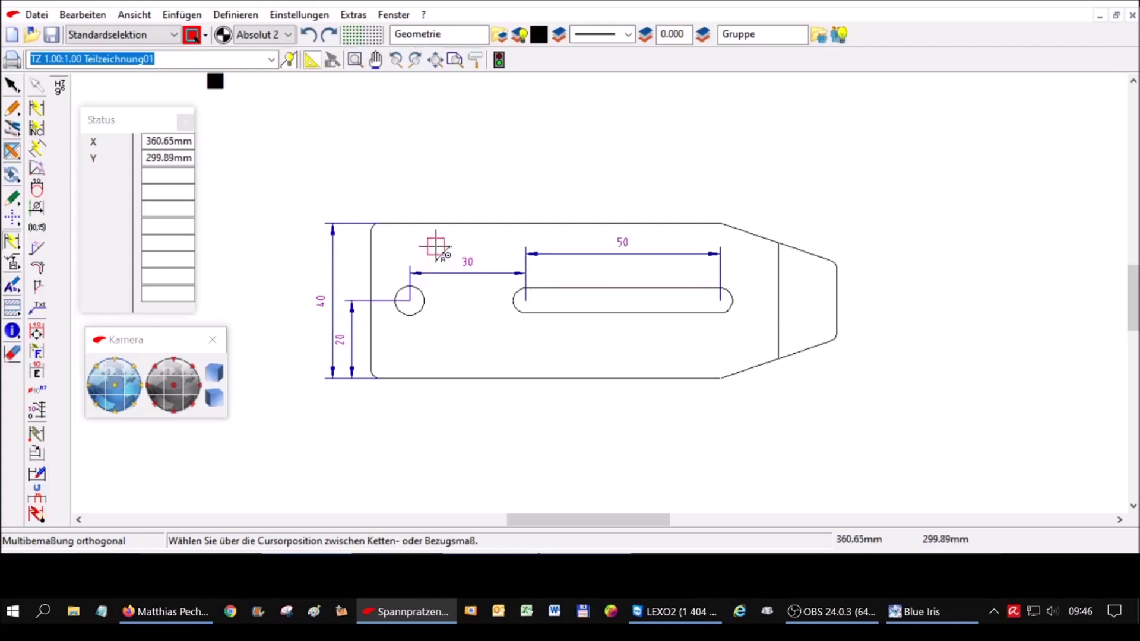
{"action": "left_click", "coordinate": [438, 326]}
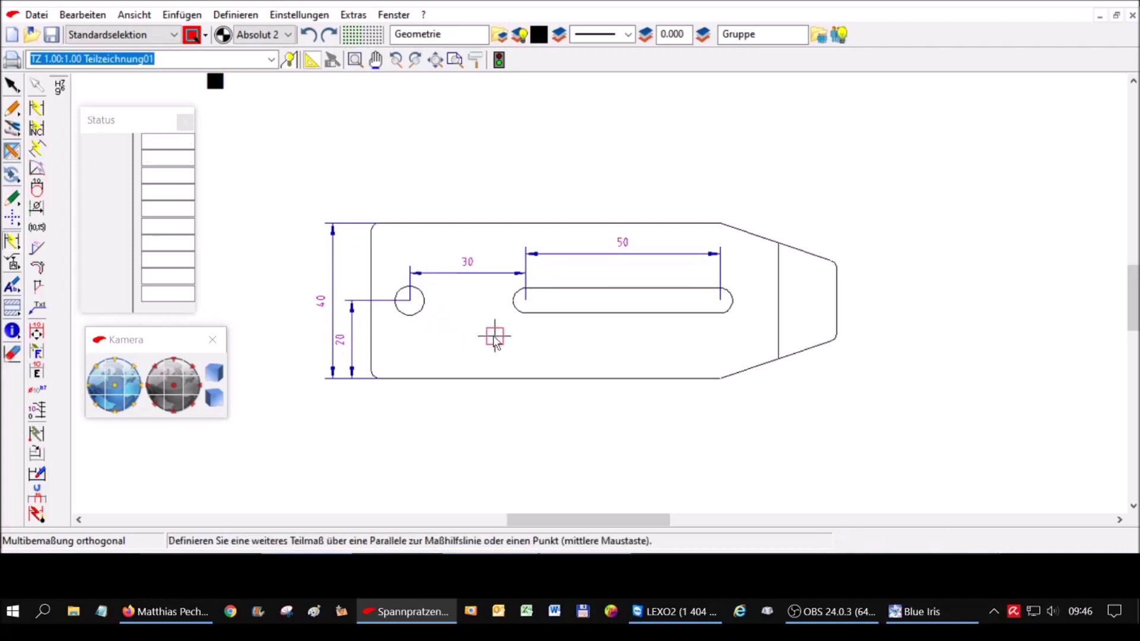
- Add baseline dimensions 10, 40, 90, 105 and 120 from the claw's left edge
{"action": "left_click", "coordinate": [38, 107]}
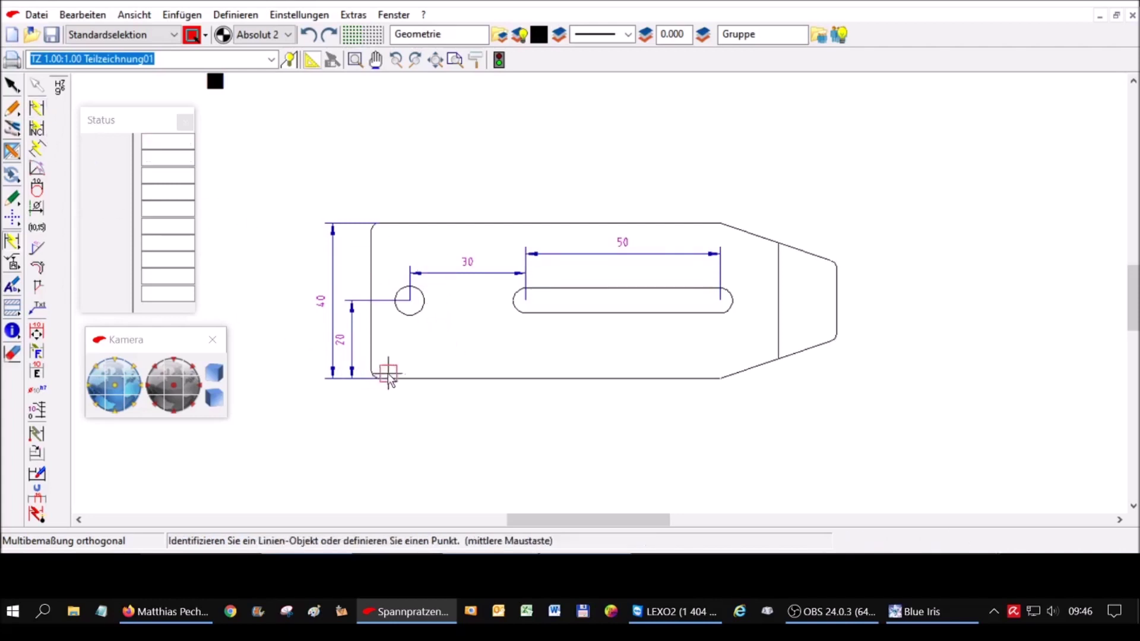
{"action": "left_click", "coordinate": [375, 350]}
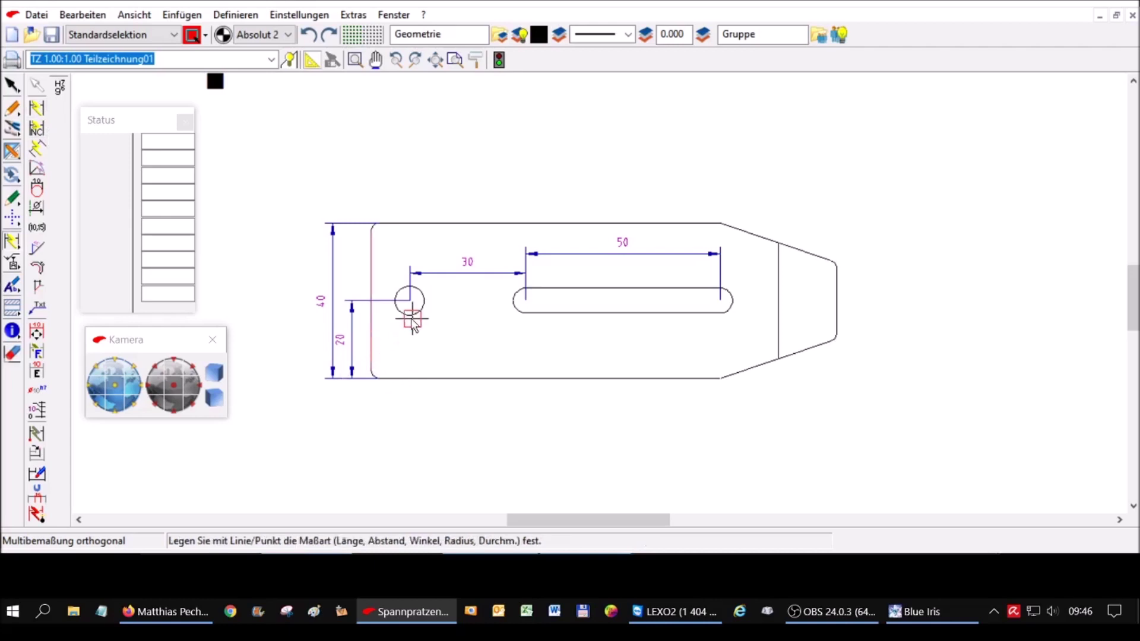
{"action": "left_click", "coordinate": [409, 301]}
{"action": "left_click", "coordinate": [426, 198]}
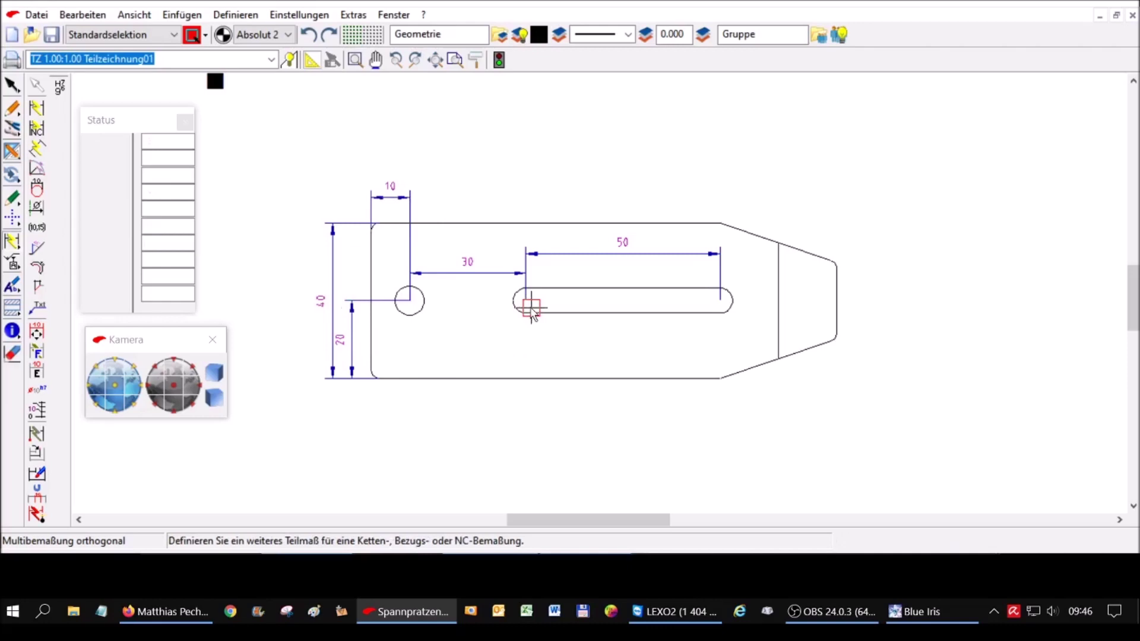
{"action": "left_click", "coordinate": [512, 307]}
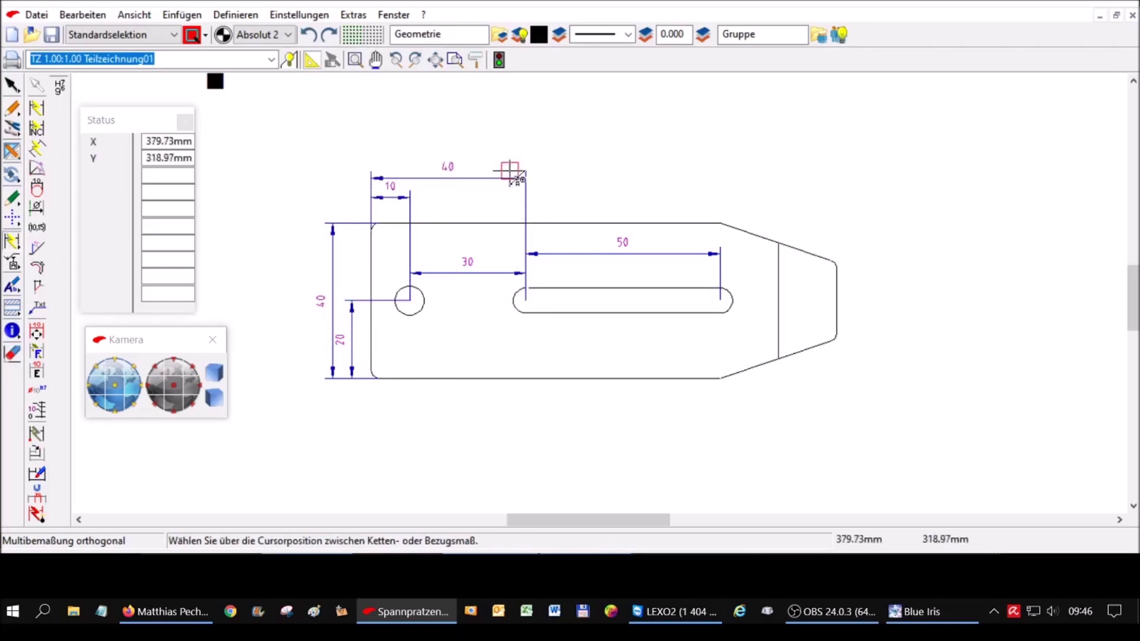
{"action": "left_click", "coordinate": [509, 141]}
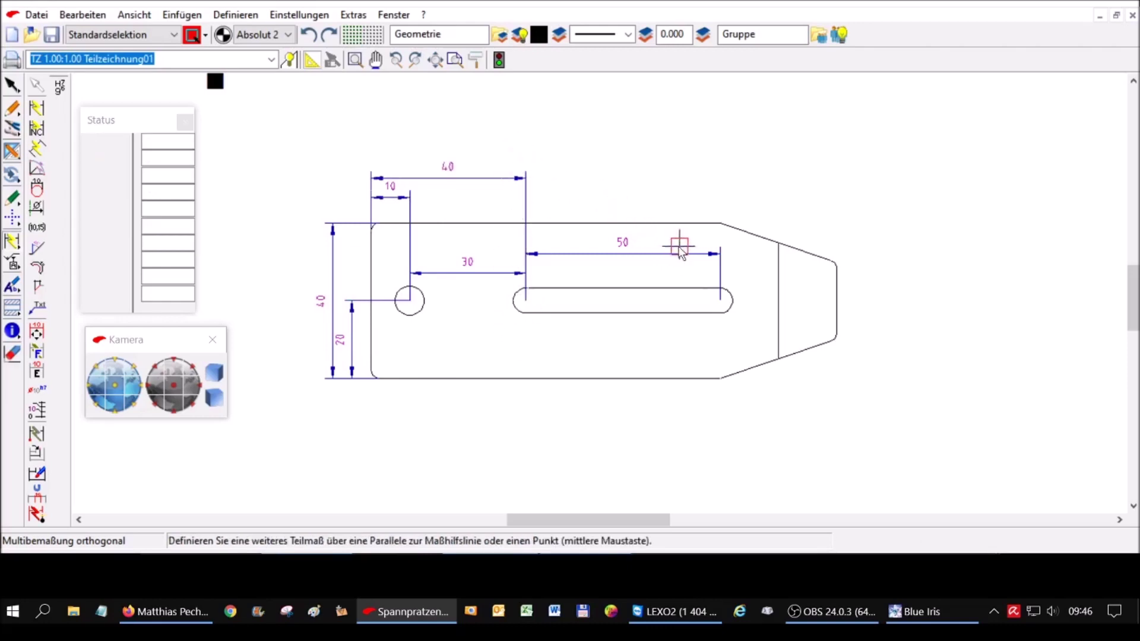
{"action": "left_click", "coordinate": [738, 288]}
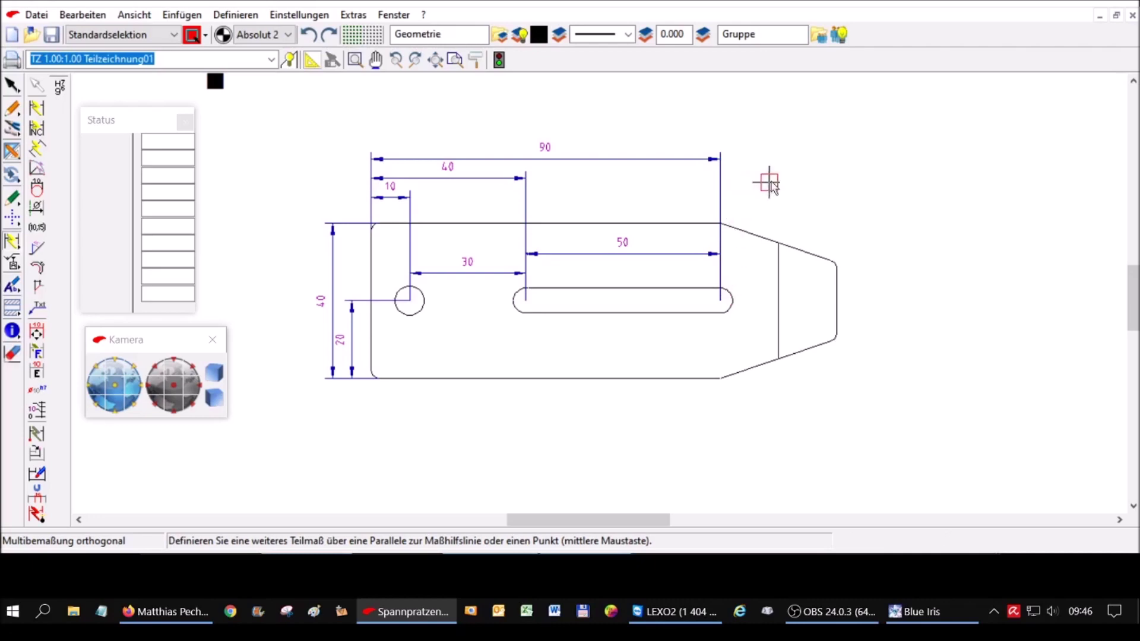
{"action": "left_click", "coordinate": [779, 300]}
{"action": "left_click", "coordinate": [834, 341]}
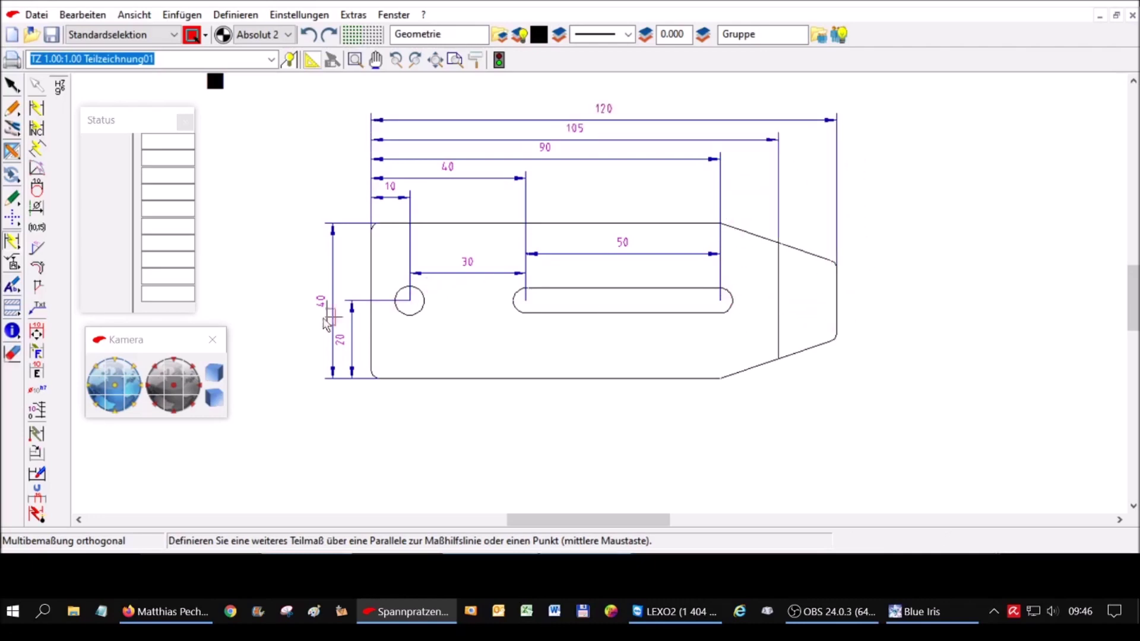
{"action": "left_click", "coordinate": [39, 116]}
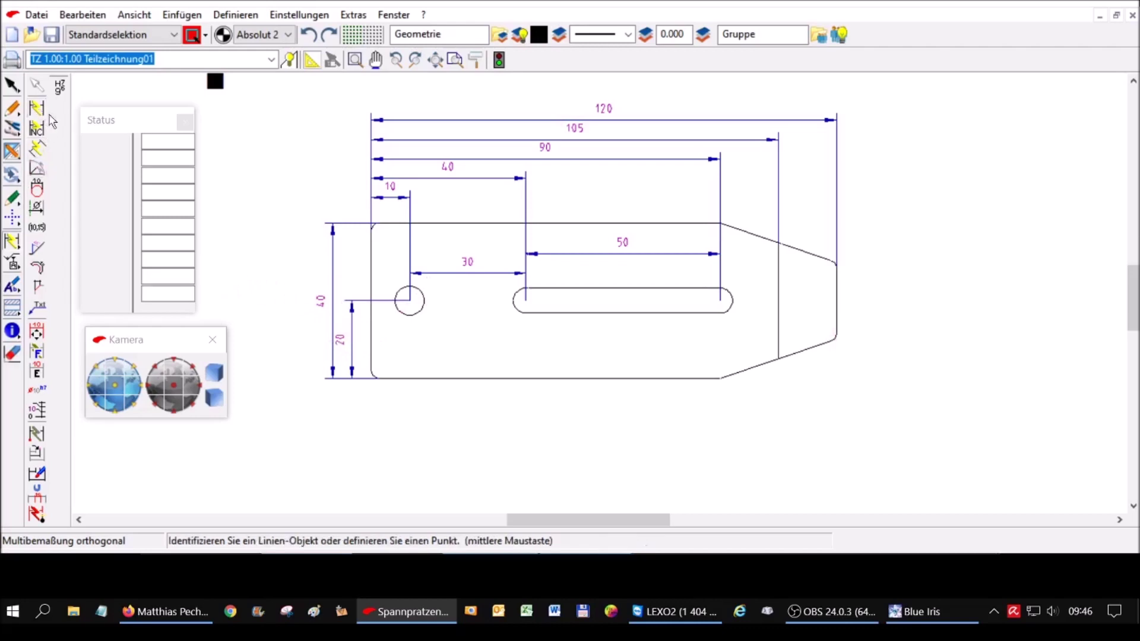
- Add an R2 radius at the lower-right tip and a 161.57° angle between slanted and bottom edges
{"action": "left_click", "coordinate": [842, 346]}
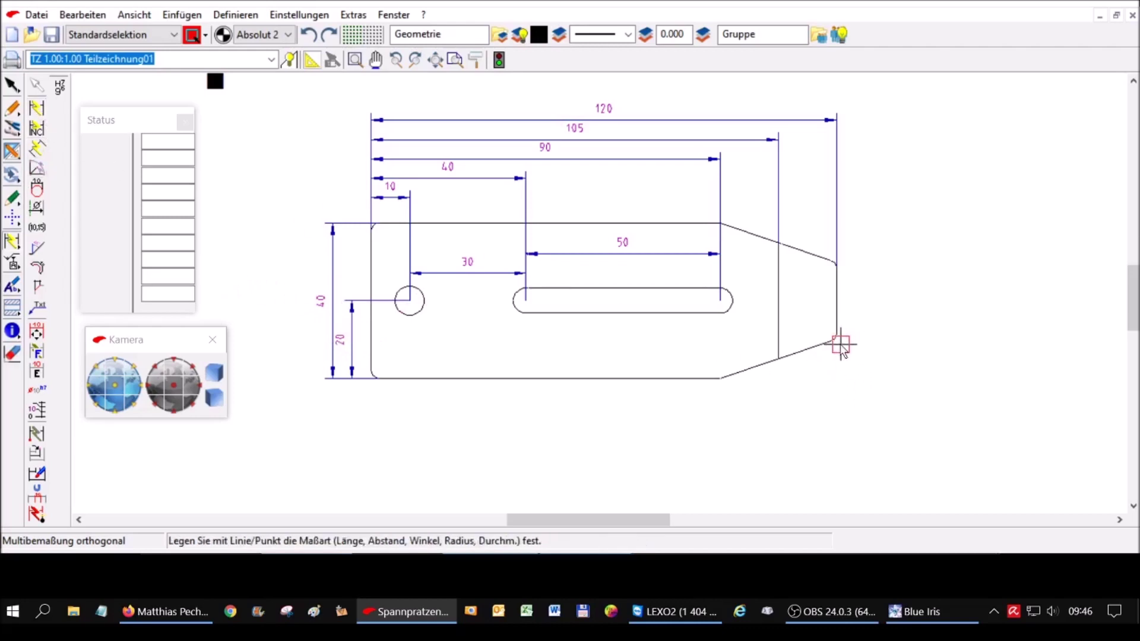
{"action": "left_click", "coordinate": [887, 367]}
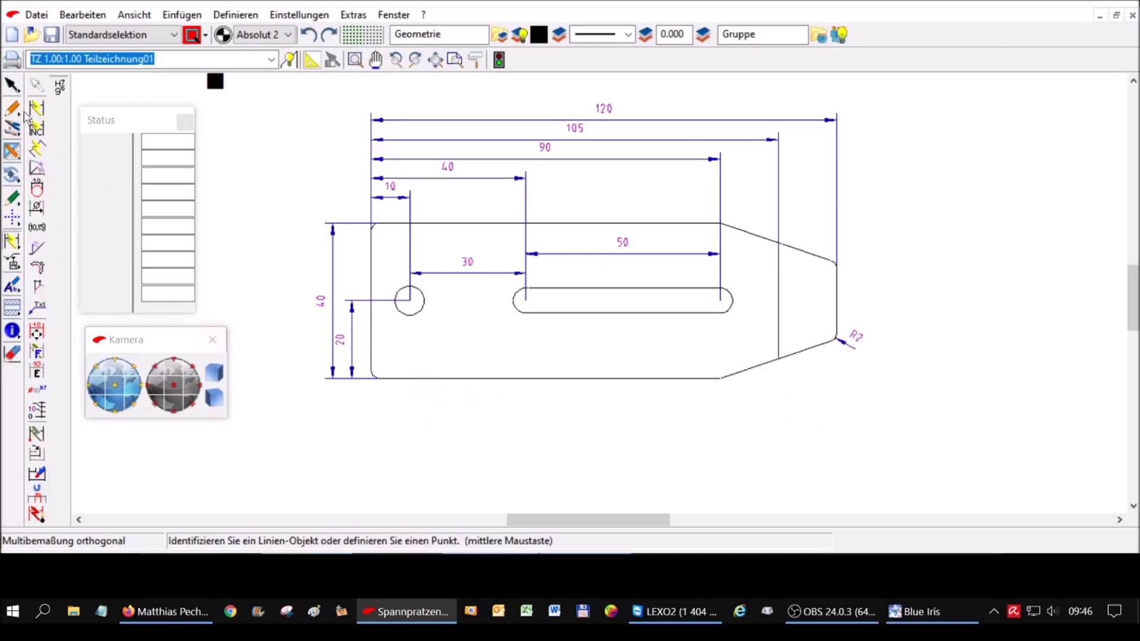
{"action": "left_click", "coordinate": [754, 369]}
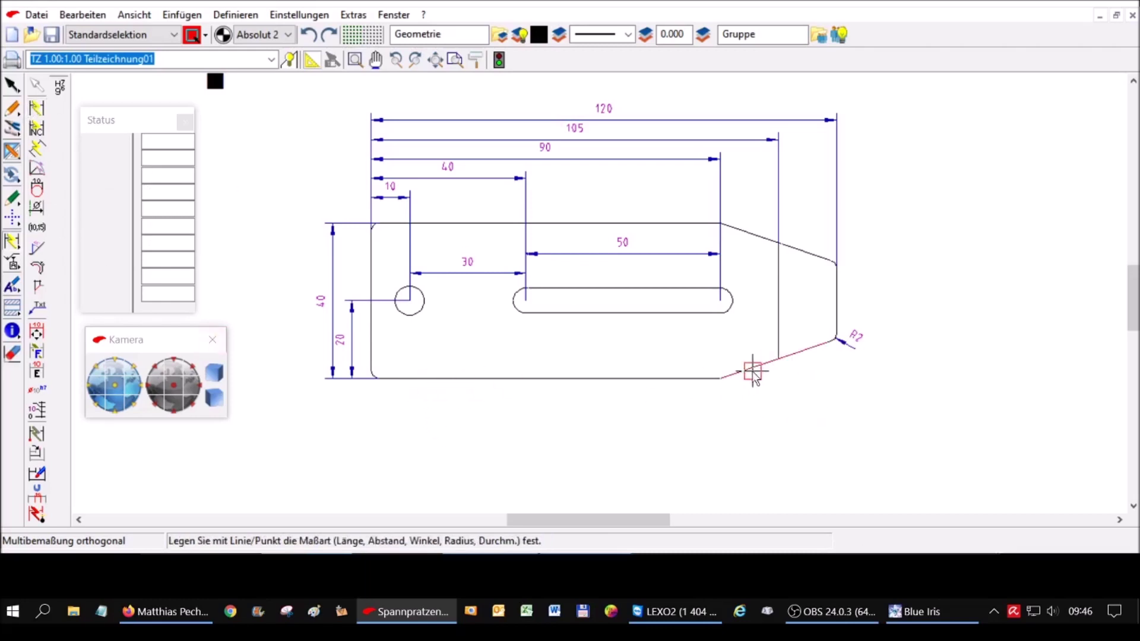
{"action": "left_click", "coordinate": [692, 380]}
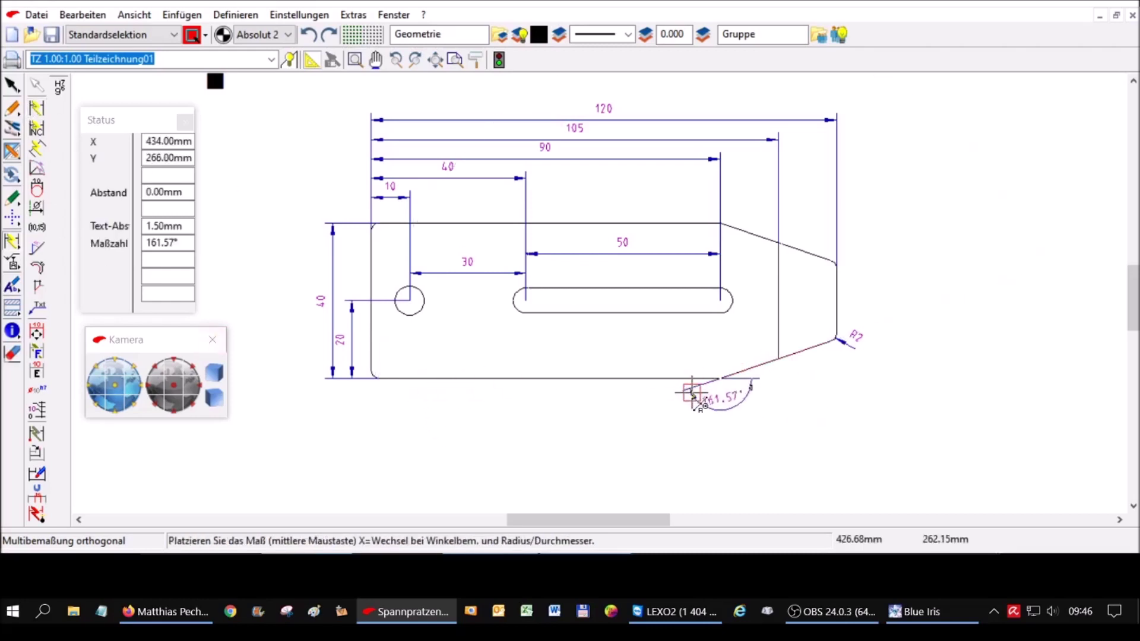
{"action": "left_click", "coordinate": [704, 363]}
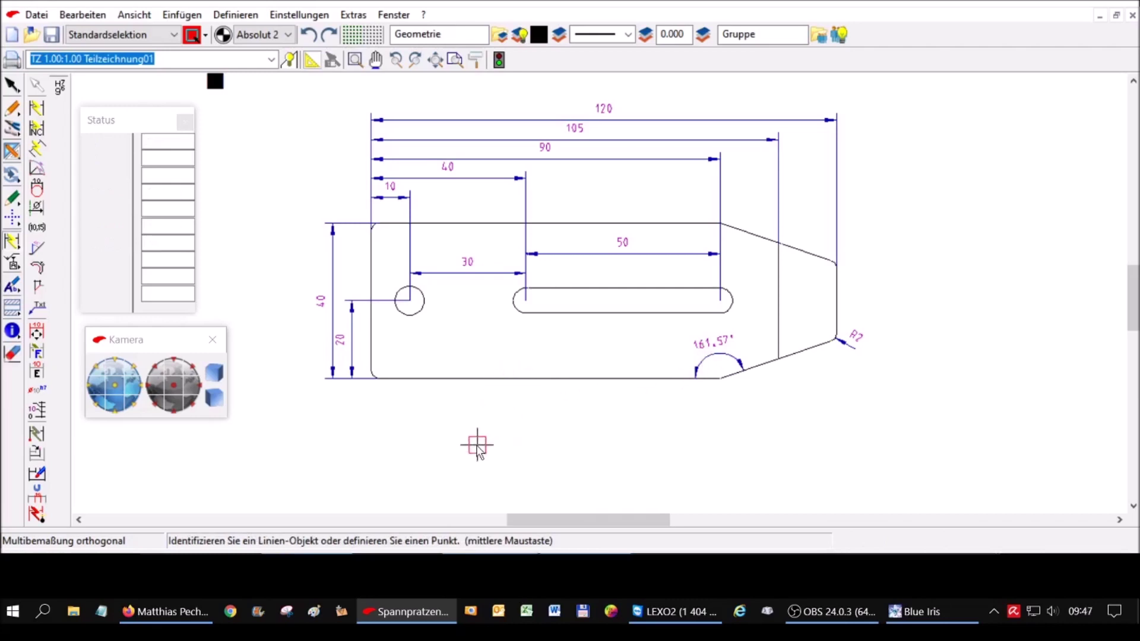
- Zoom out to show the dimensioned claw alongside the other clamp plates on the sheet
{"action": "scroll", "coordinate": [285, 457], "scroll_direction": "down", "scroll_amount": 1}
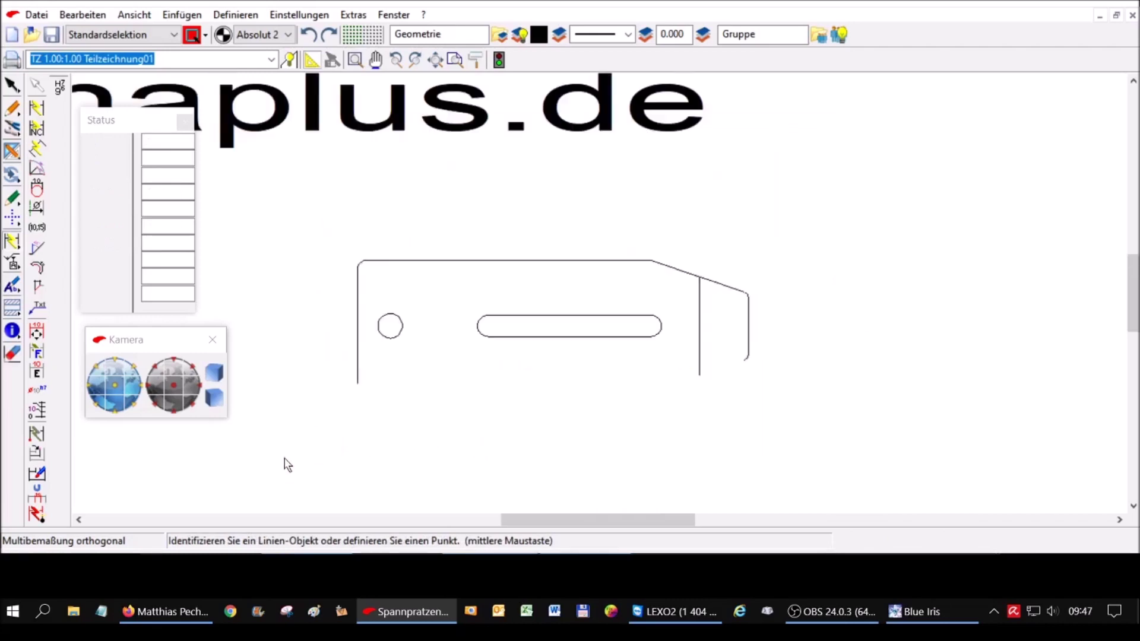
{"action": "scroll", "coordinate": [1009, 410], "scroll_direction": "down", "scroll_amount": 2}
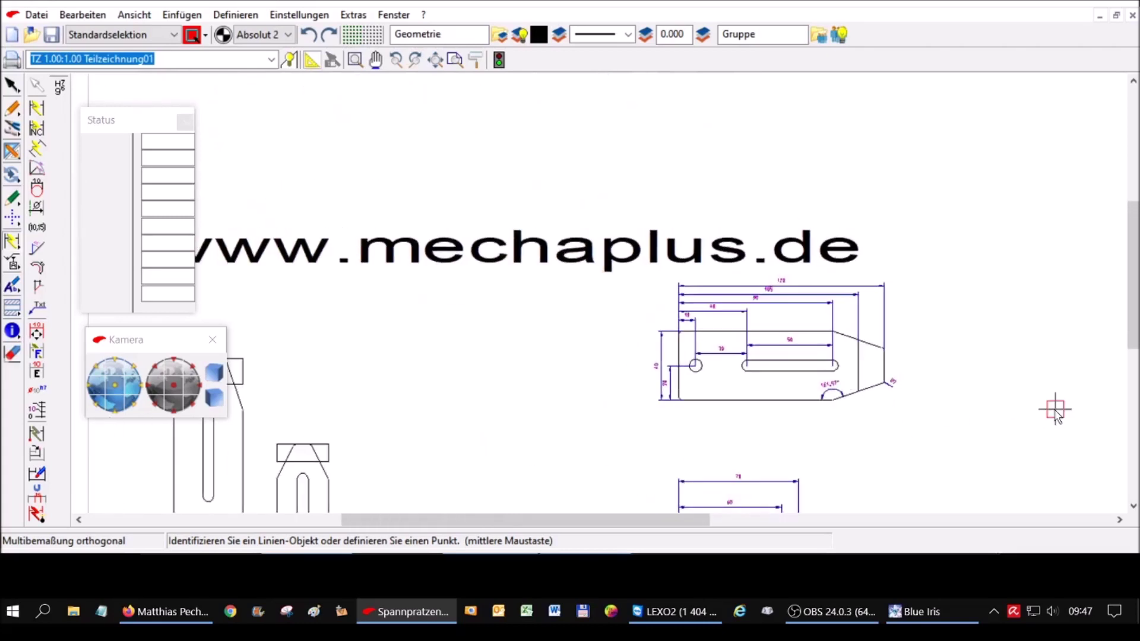
{"action": "scroll", "coordinate": [827, 458], "scroll_direction": "down", "scroll_amount": 1}
{"action": "scroll", "coordinate": [537, 453], "scroll_direction": "up", "scroll_amount": 1}
{"action": "scroll", "coordinate": [450, 452], "scroll_direction": "up", "scroll_amount": 1}
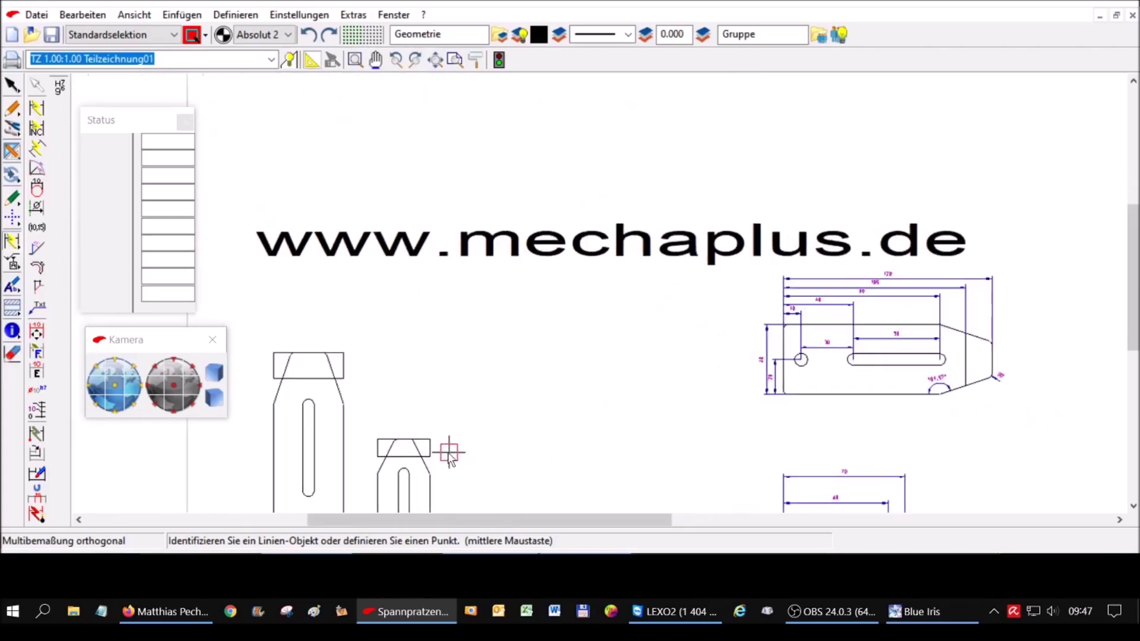